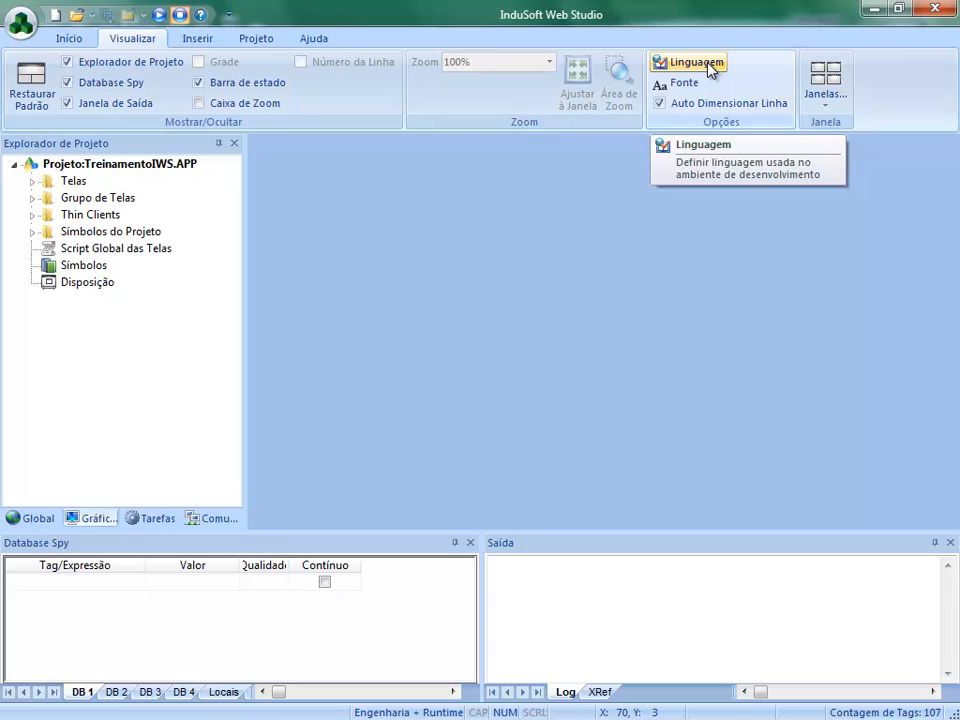
# - Set the development environment language to always use English (United States) and accept the change
pyautogui.click(710, 68)
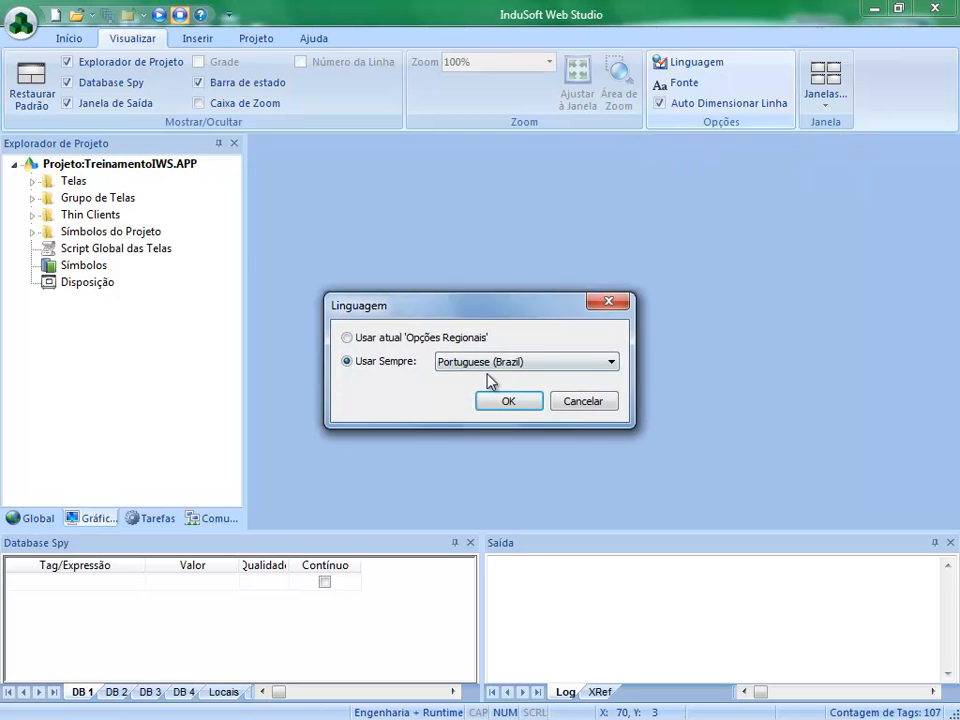
pyautogui.click(506, 366)
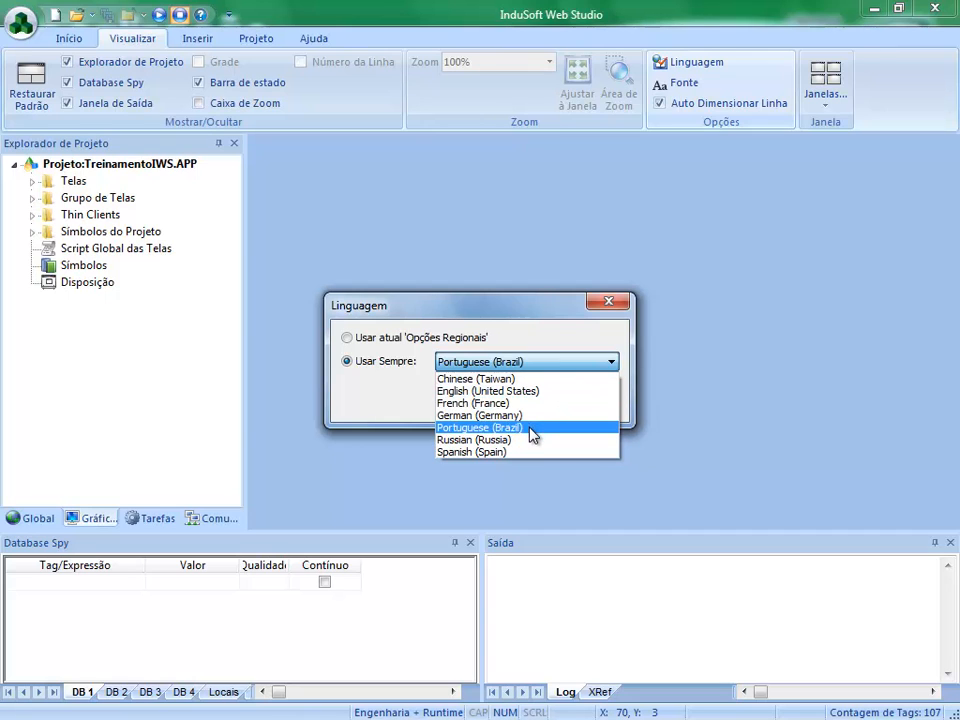
pyautogui.click(530, 394)
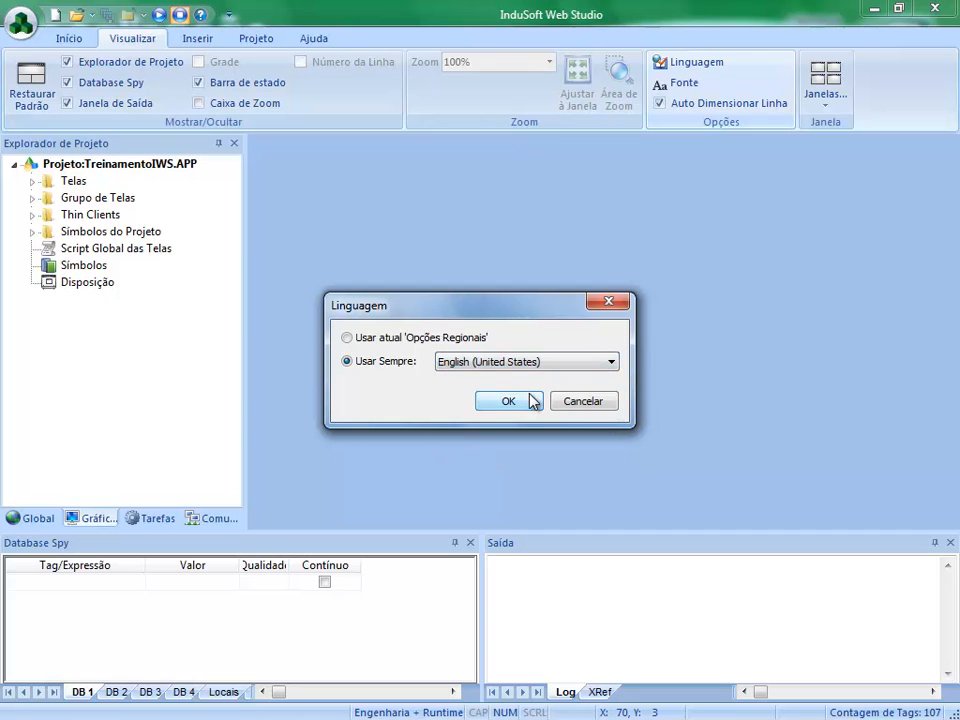
pyautogui.click(521, 404)
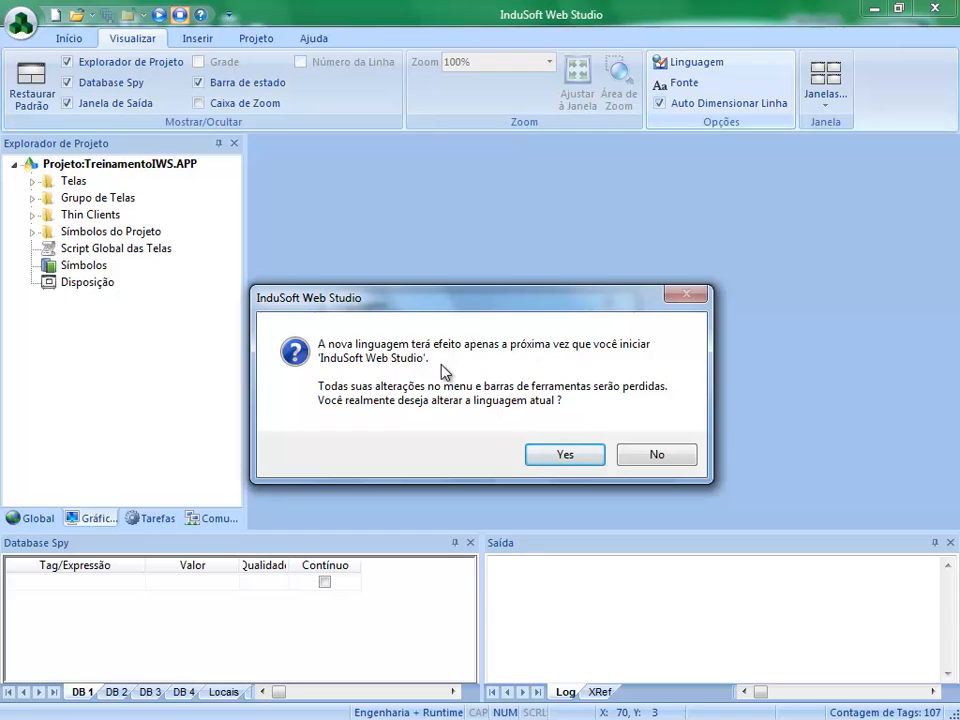
pyautogui.click(566, 456)
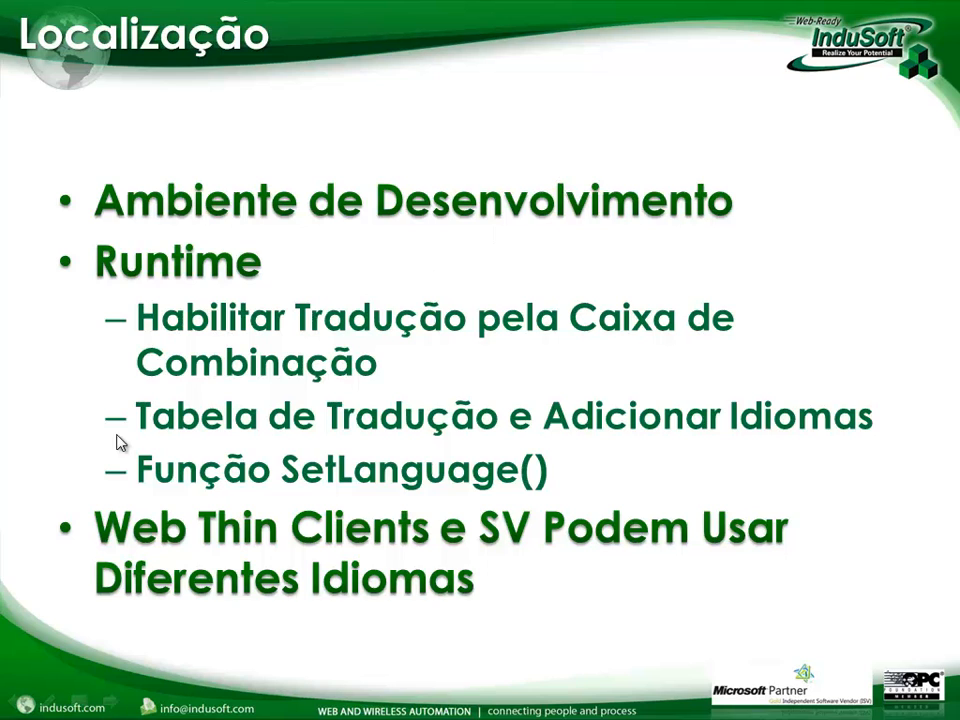
# - Relaunch InduSoft Web Studio v7.1 and close the blank Screen1 document
pyautogui.press('super')
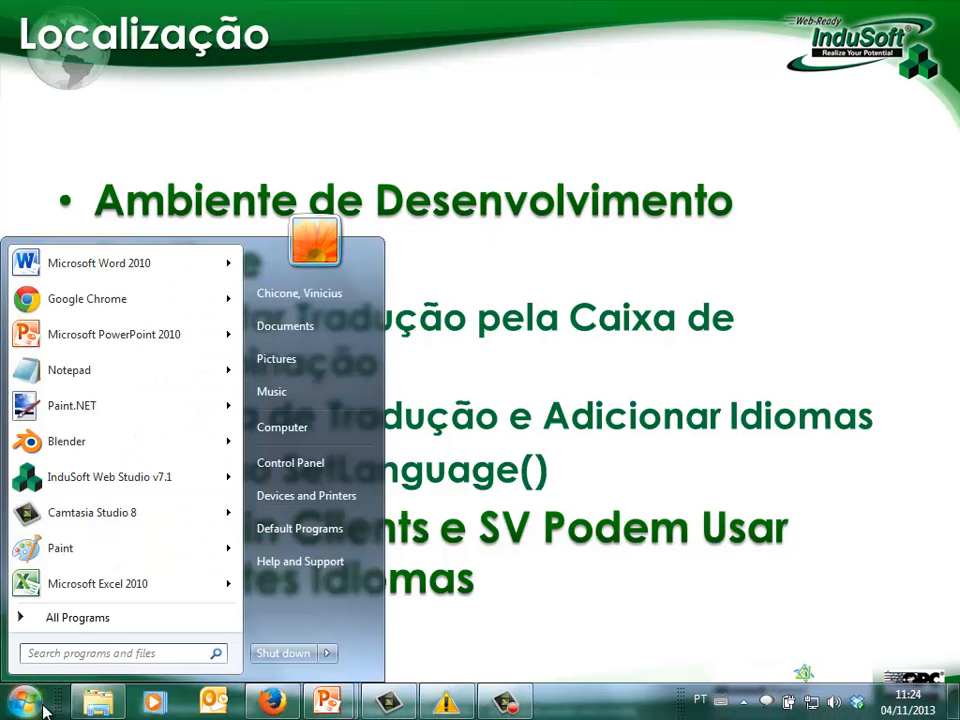
pyautogui.click(75, 619)
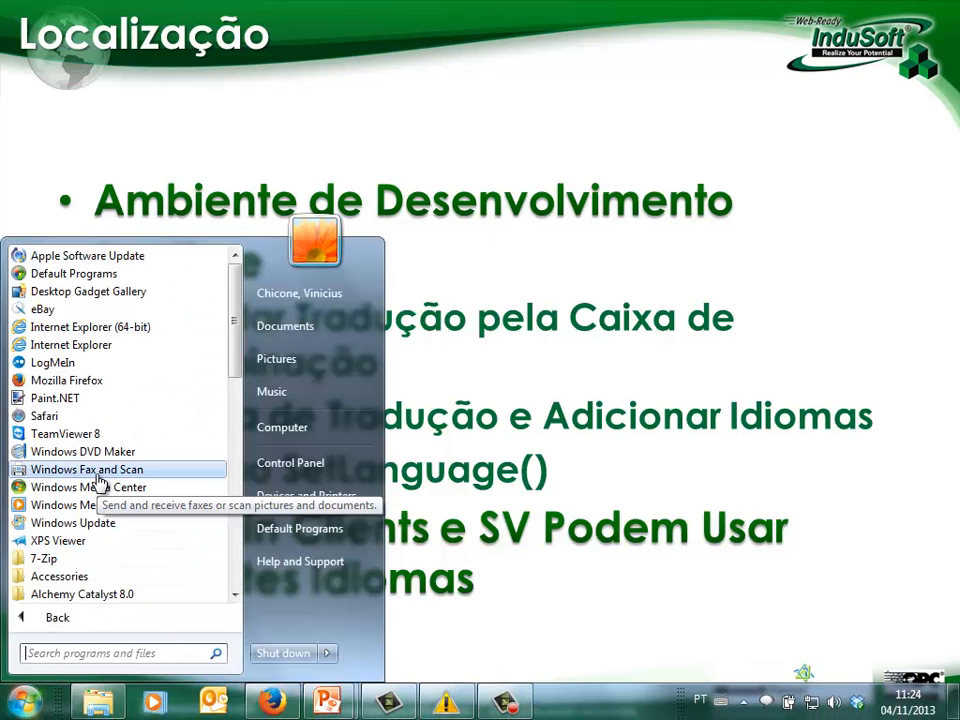
pyautogui.scroll(-5, 98, 483)
pyautogui.click(120, 522)
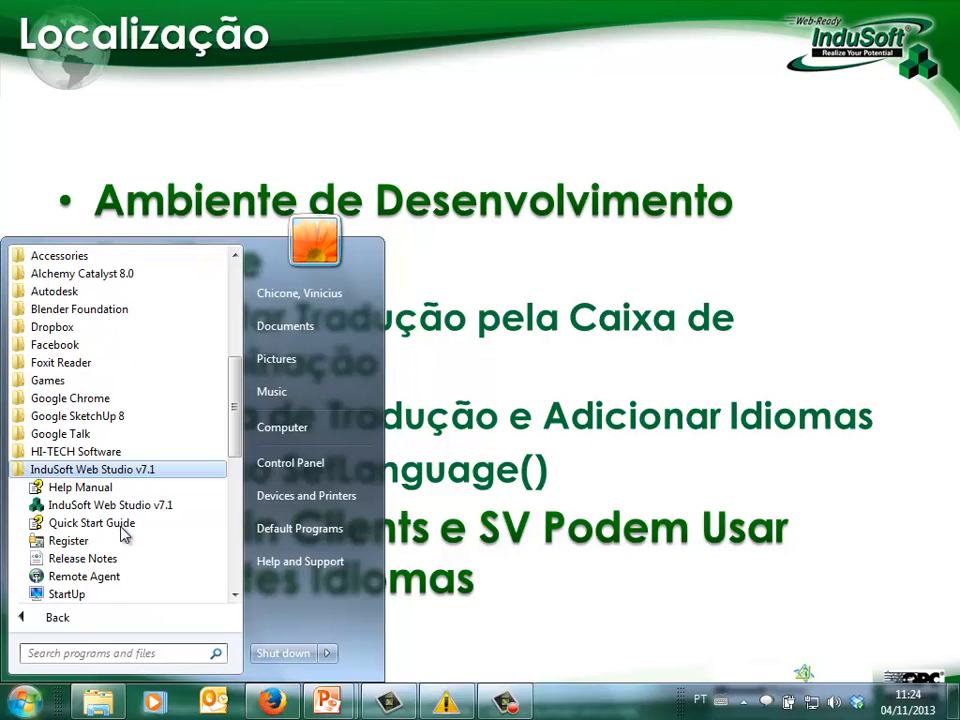
pyautogui.click(108, 505)
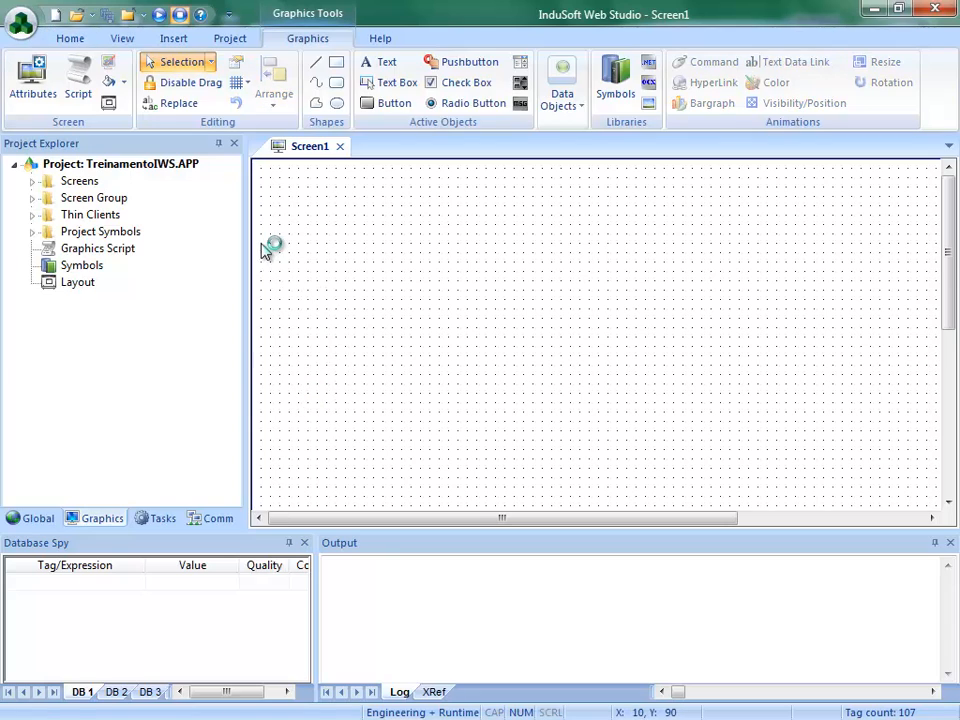
pyautogui.click(340, 146)
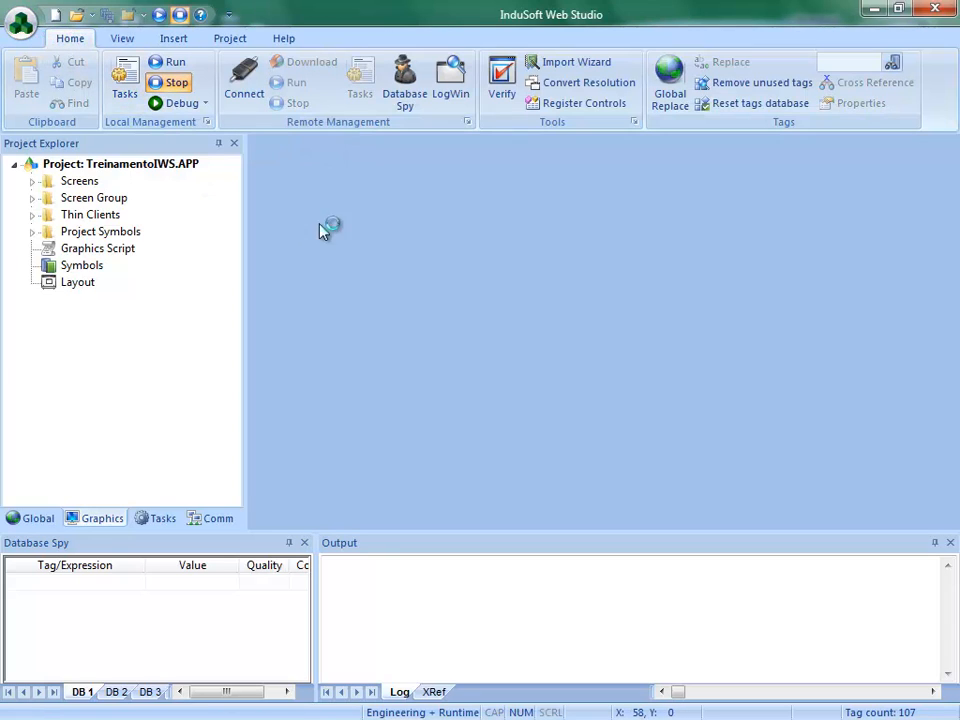
# - Set the development environment language to always use Portuguese (Brazil) and accept the change
pyautogui.click(112, 38)
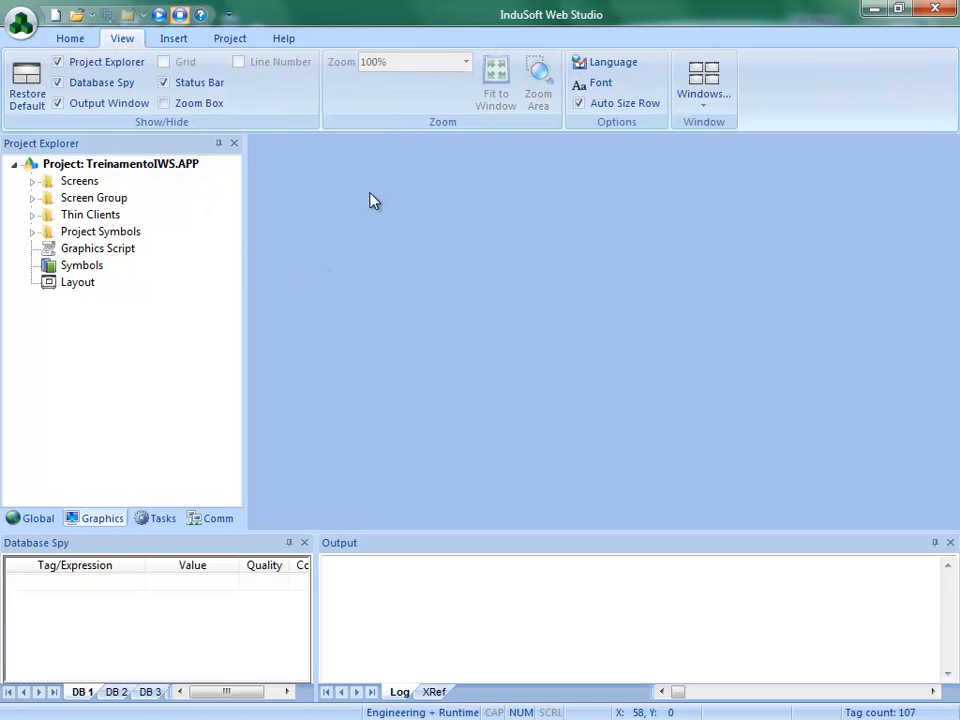
pyautogui.click(610, 64)
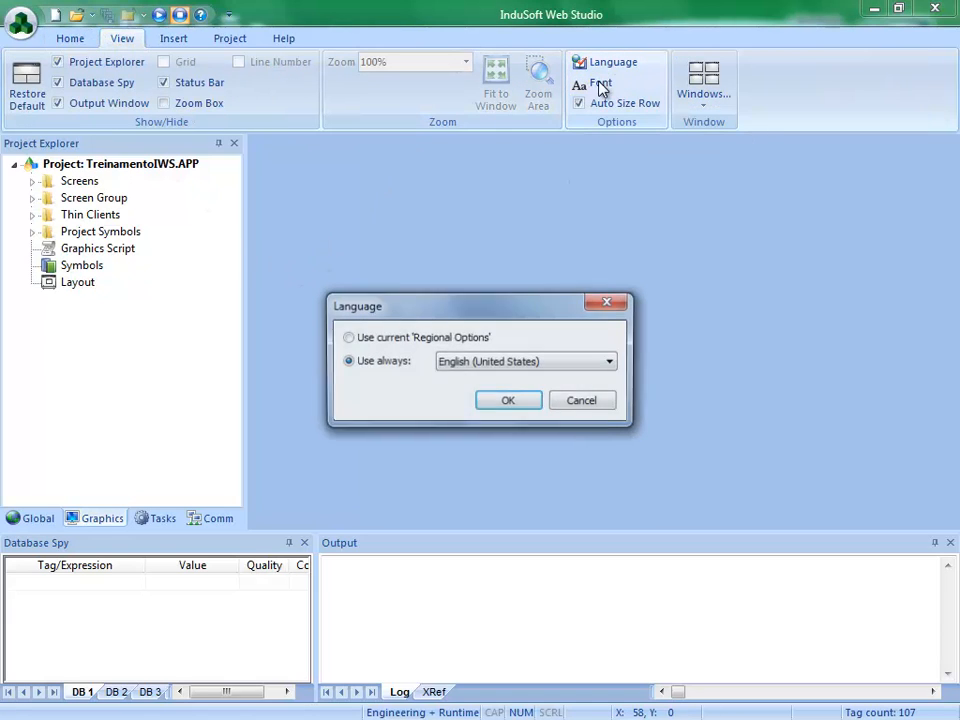
pyautogui.click(461, 362)
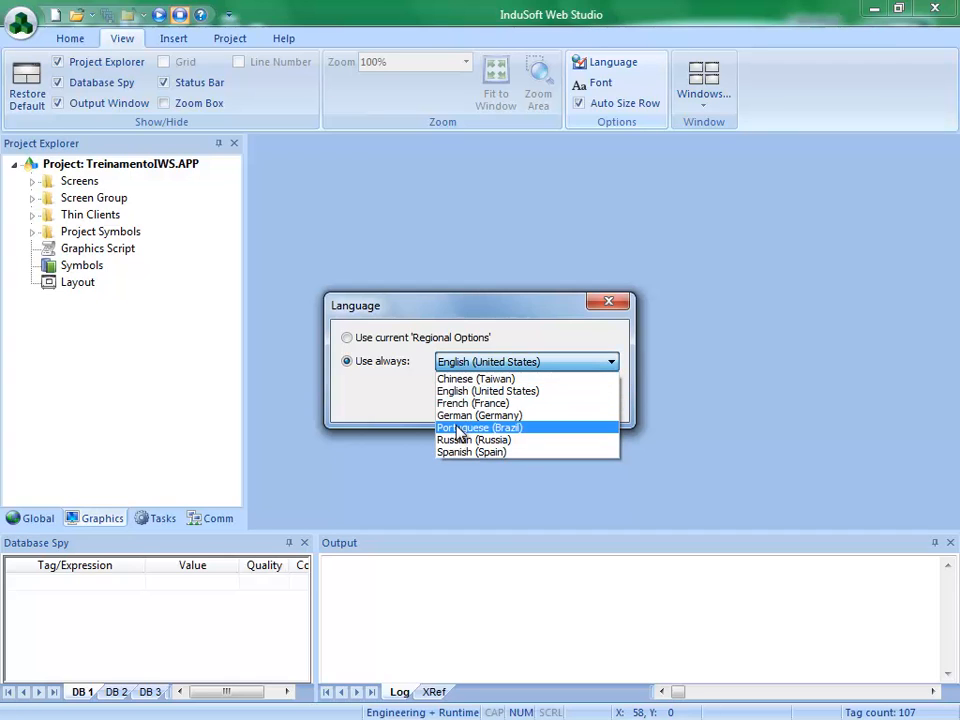
pyautogui.click(458, 428)
pyautogui.click(510, 402)
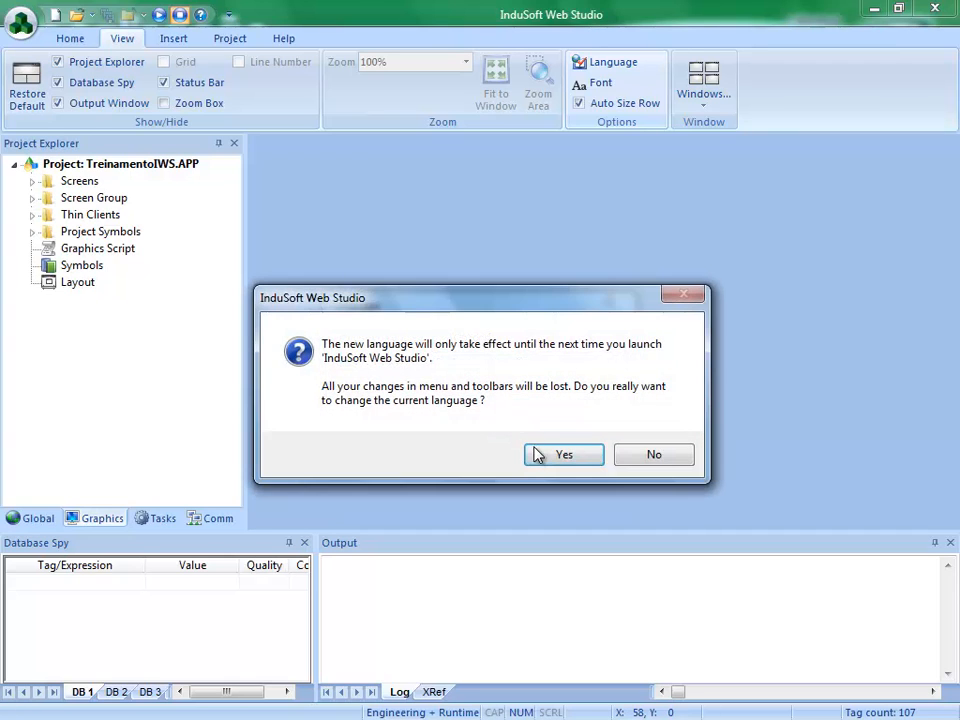
pyautogui.click(537, 455)
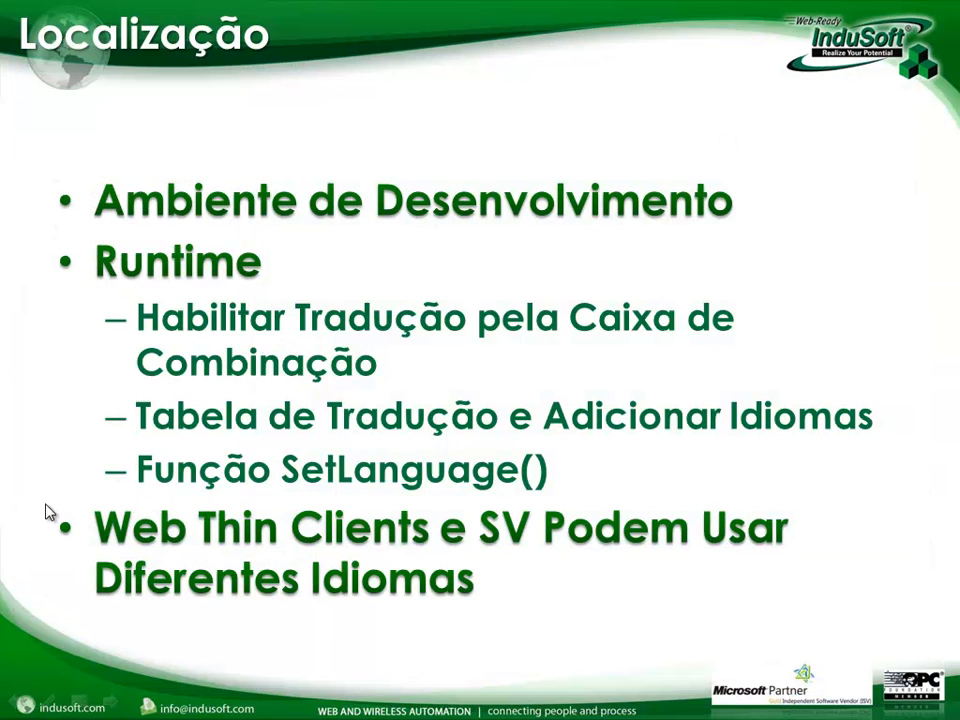
# - Start InduSoft Web Studio v7.1 again so the Portuguese interface loads, and close the empty Screen1
pyautogui.click(25, 700)
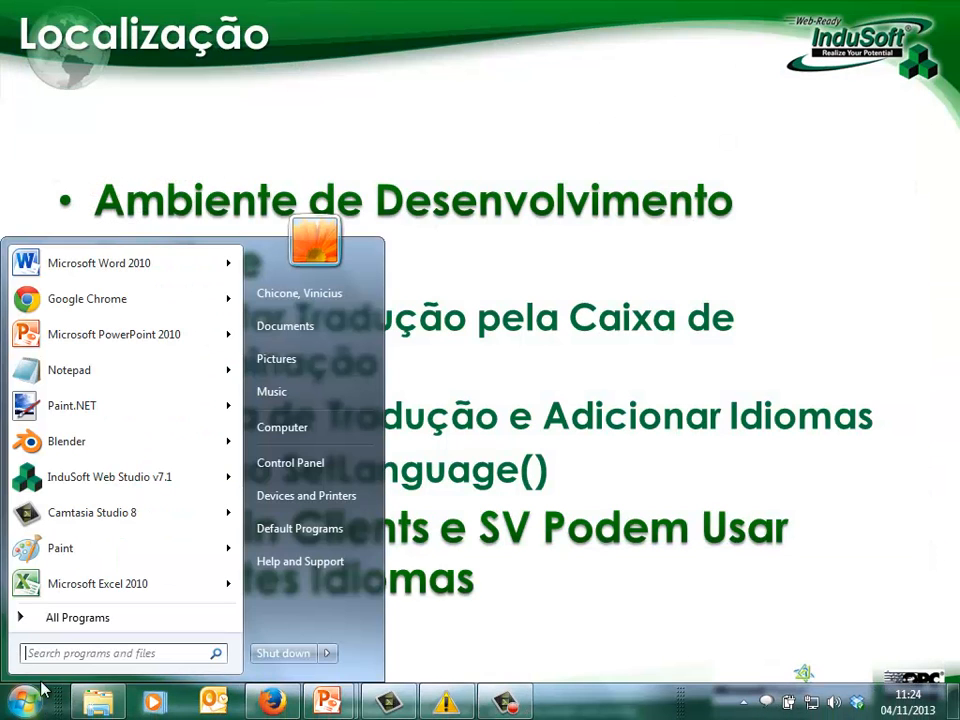
pyautogui.click(105, 618)
pyautogui.click(128, 470)
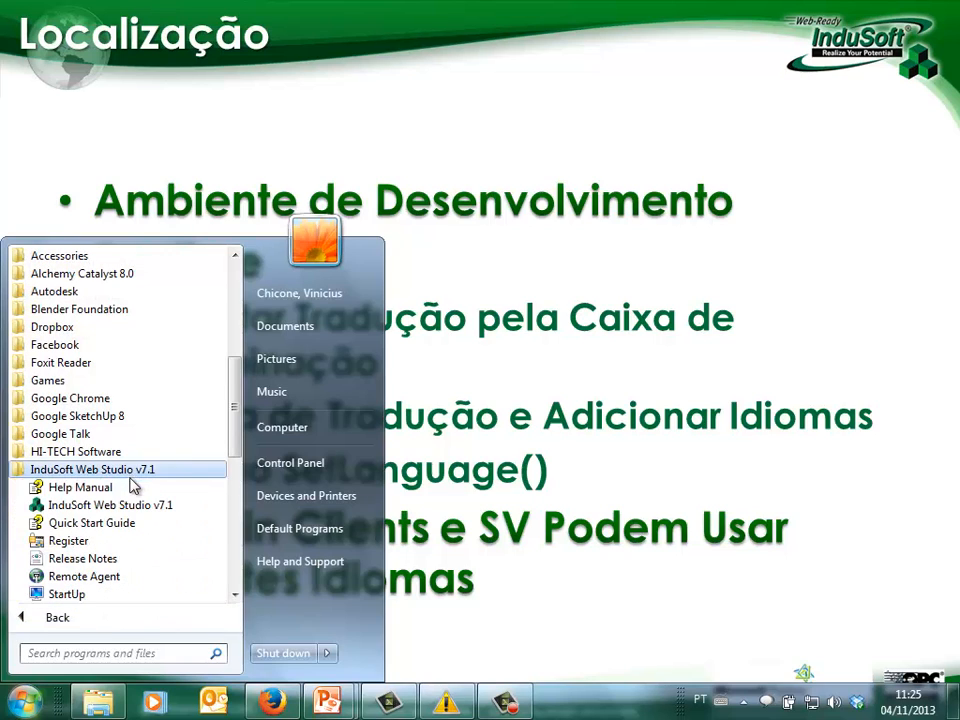
pyautogui.click(117, 508)
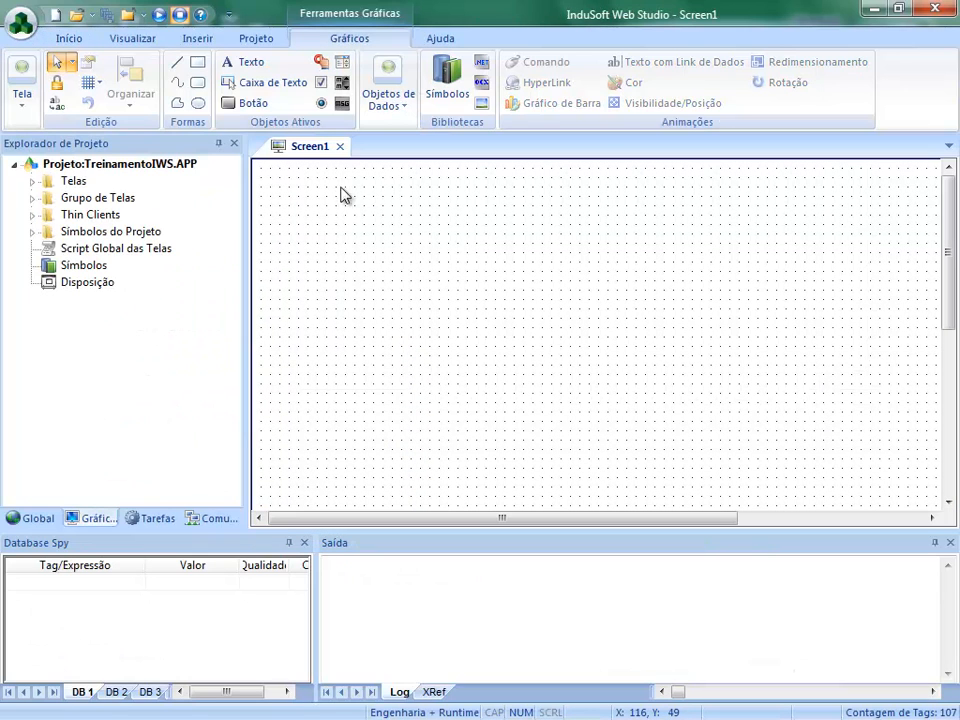
pyautogui.click(341, 147)
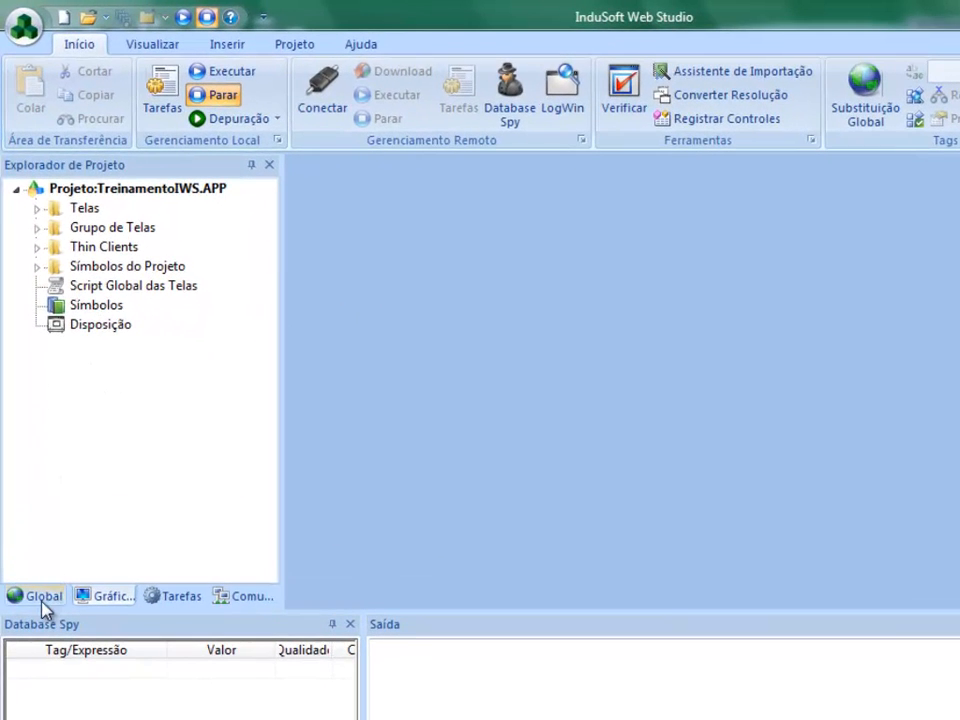
# - Open the project's Tradução table and make room for it by closing Database Spy and Saída and narrowing the Origem column
pyautogui.click(44, 597)
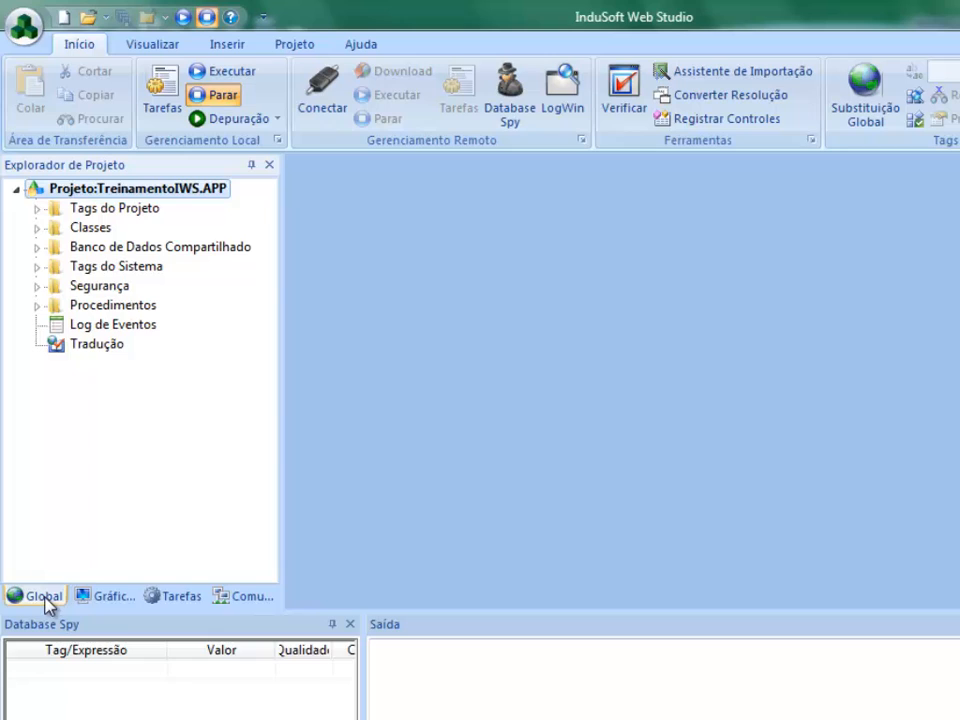
pyautogui.doubleClick(97, 344)
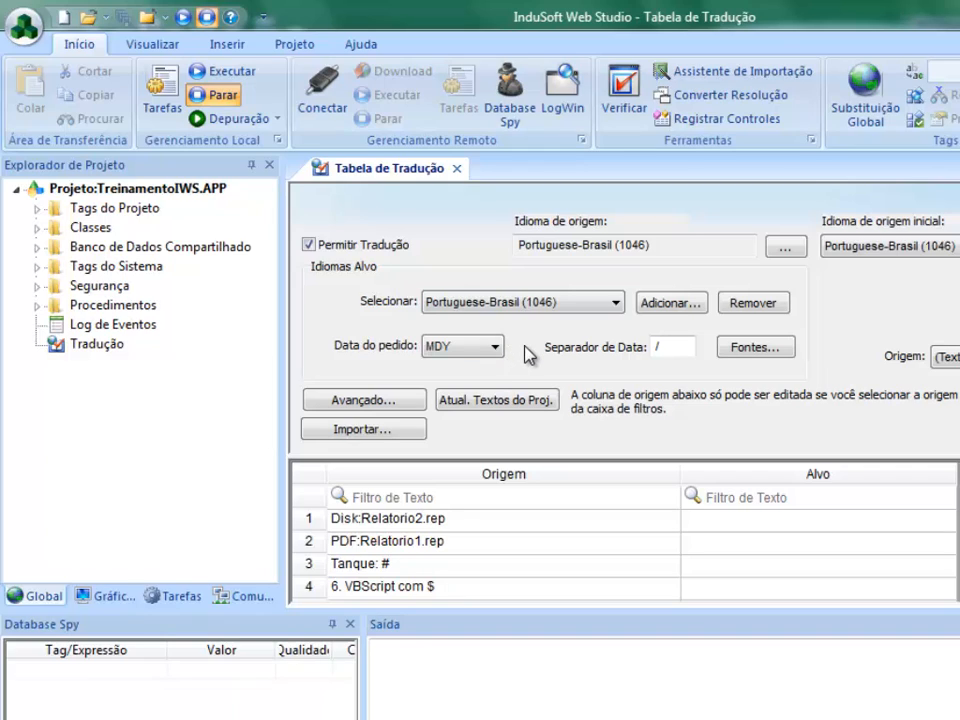
pyautogui.click(349, 626)
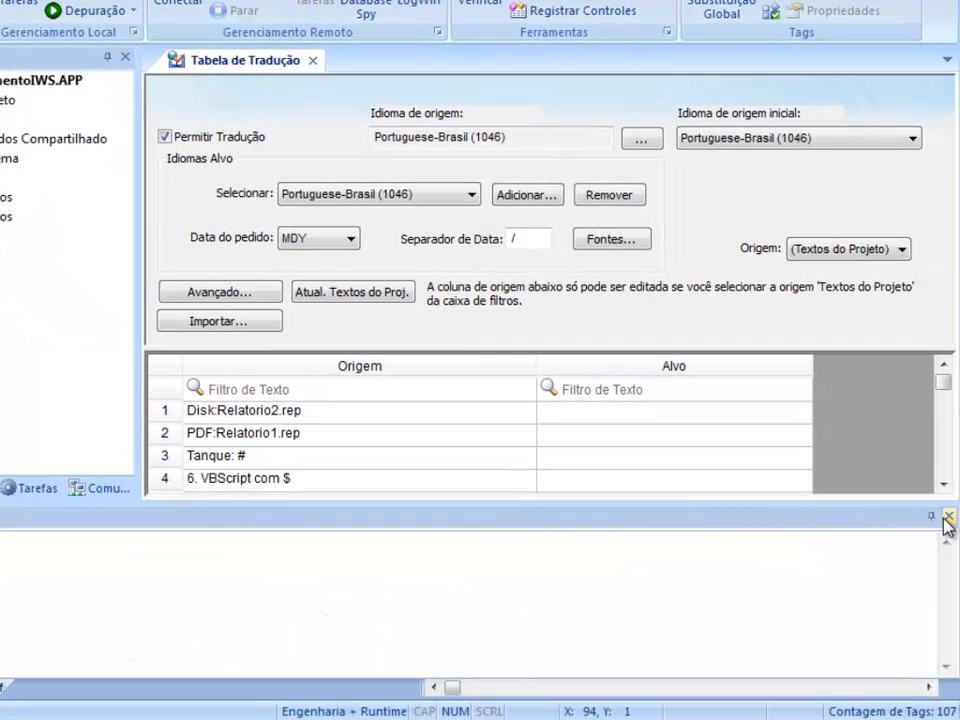
pyautogui.click(949, 518)
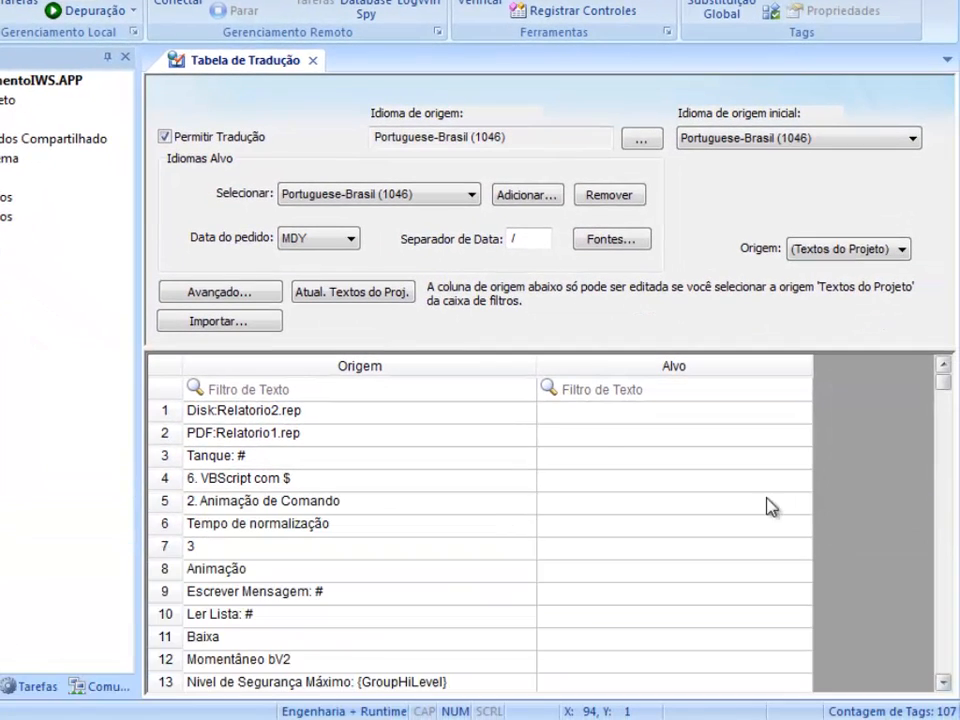
pyautogui.click(589, 437)
pyautogui.moveTo(539, 365); pyautogui.dragTo(475, 370)
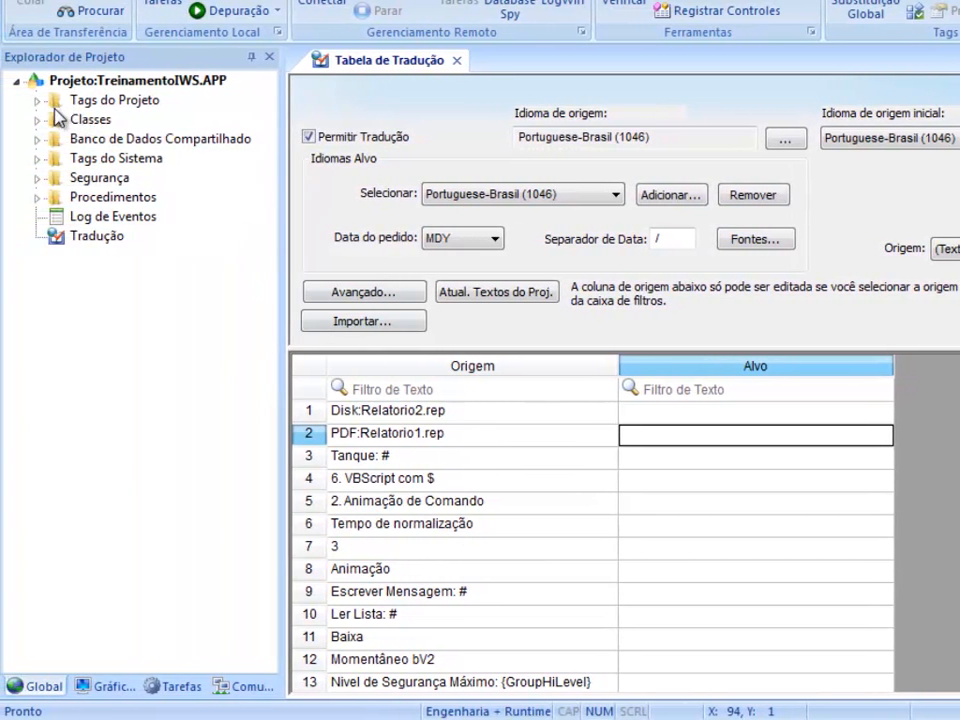
# - Open the Navegacao.scr screen from the project's Telas folder for editing
pyautogui.click(38, 101)
pyautogui.click(38, 101)
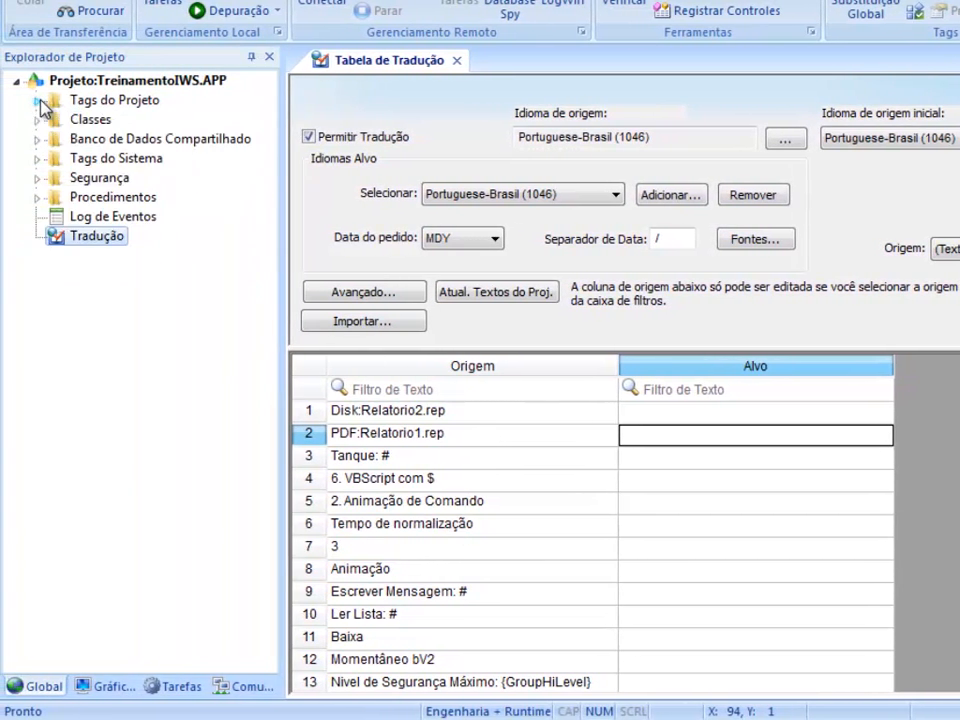
pyautogui.click(124, 687)
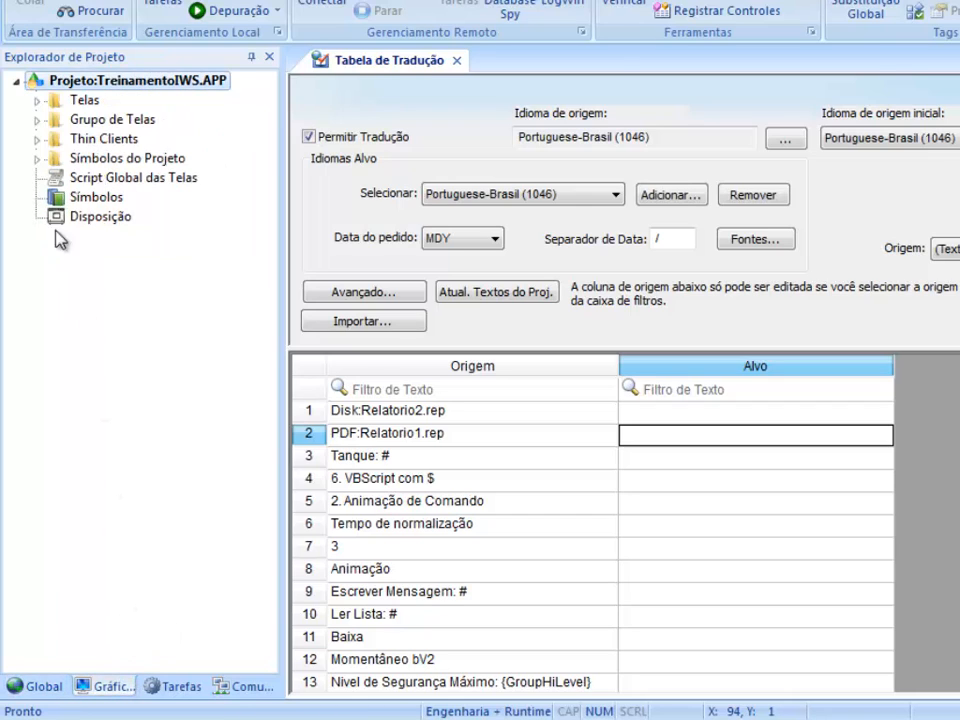
pyautogui.click(37, 100)
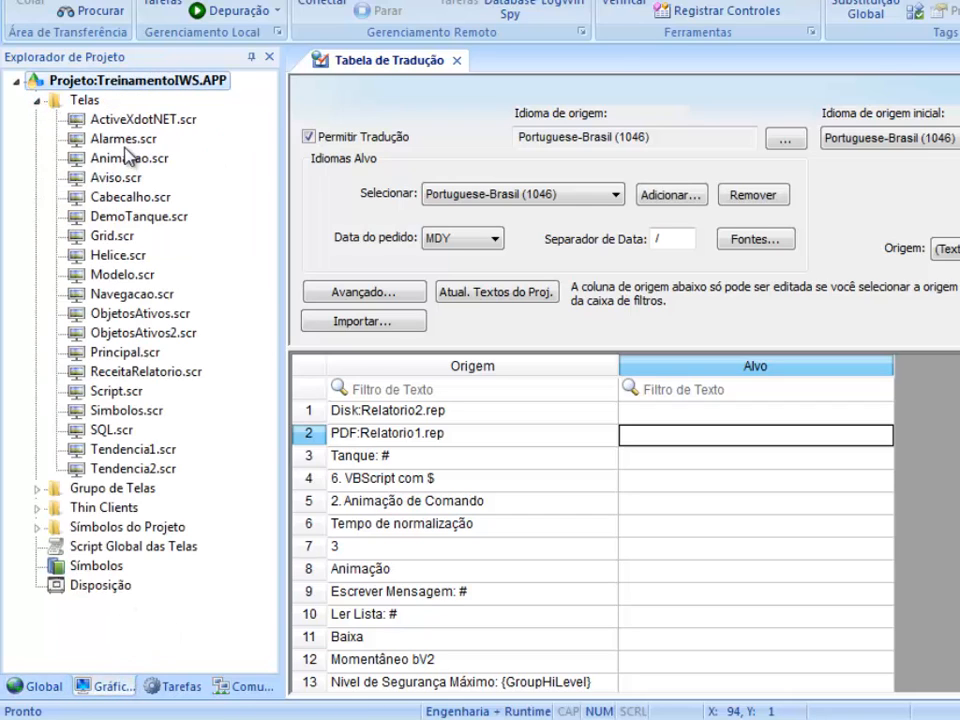
pyautogui.doubleClick(128, 296)
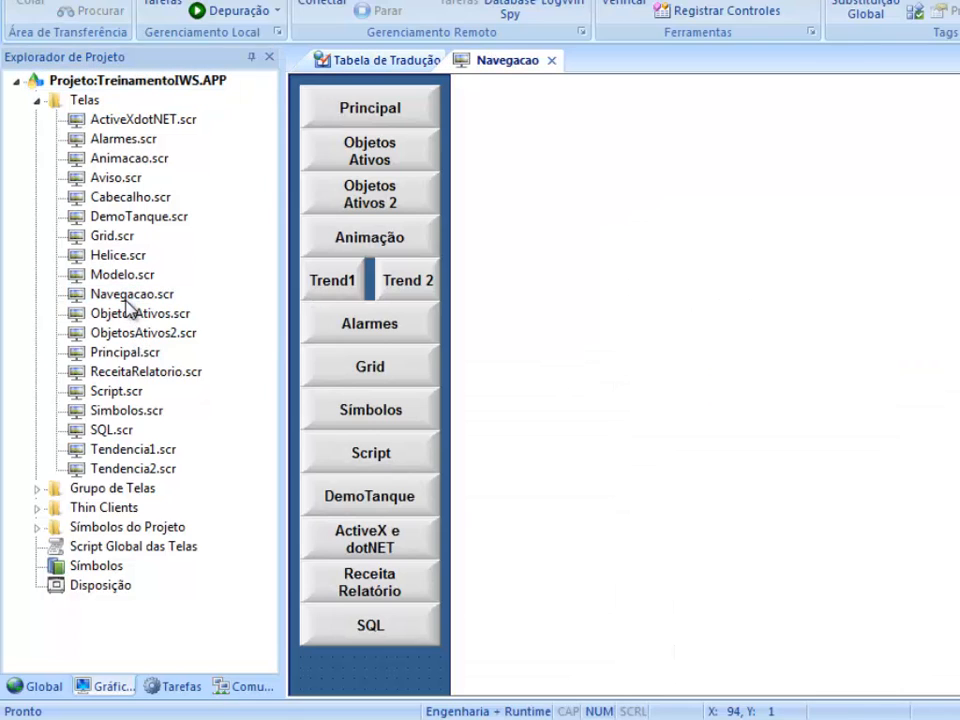
# - Review the Permitir tradução option in the advanced properties of the Principal button and accept the settings
pyautogui.doubleClick(422, 118)
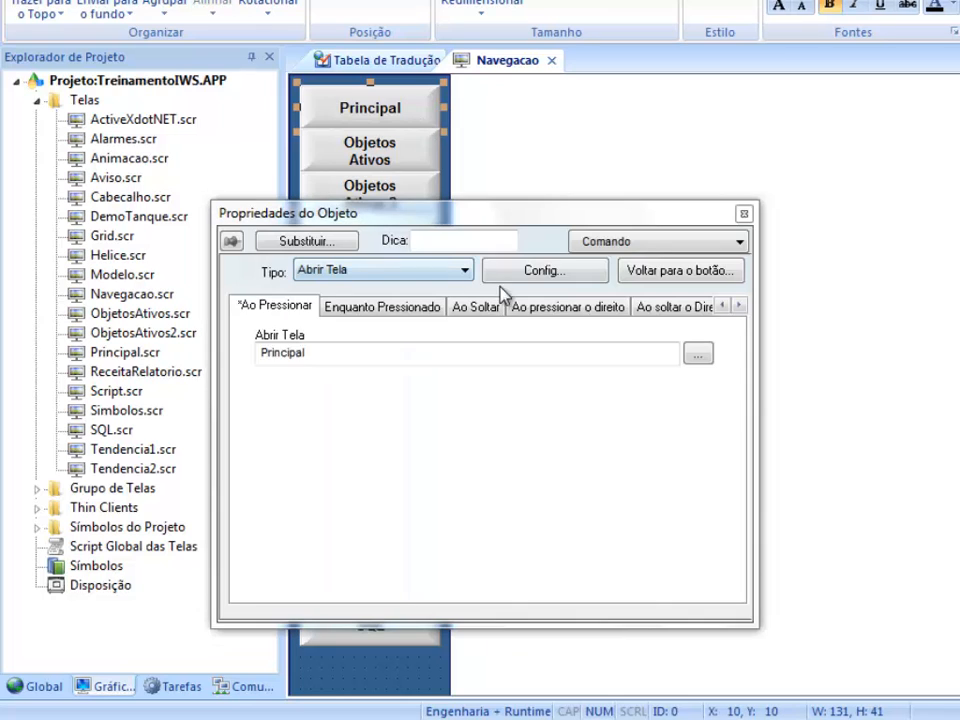
pyautogui.click(652, 278)
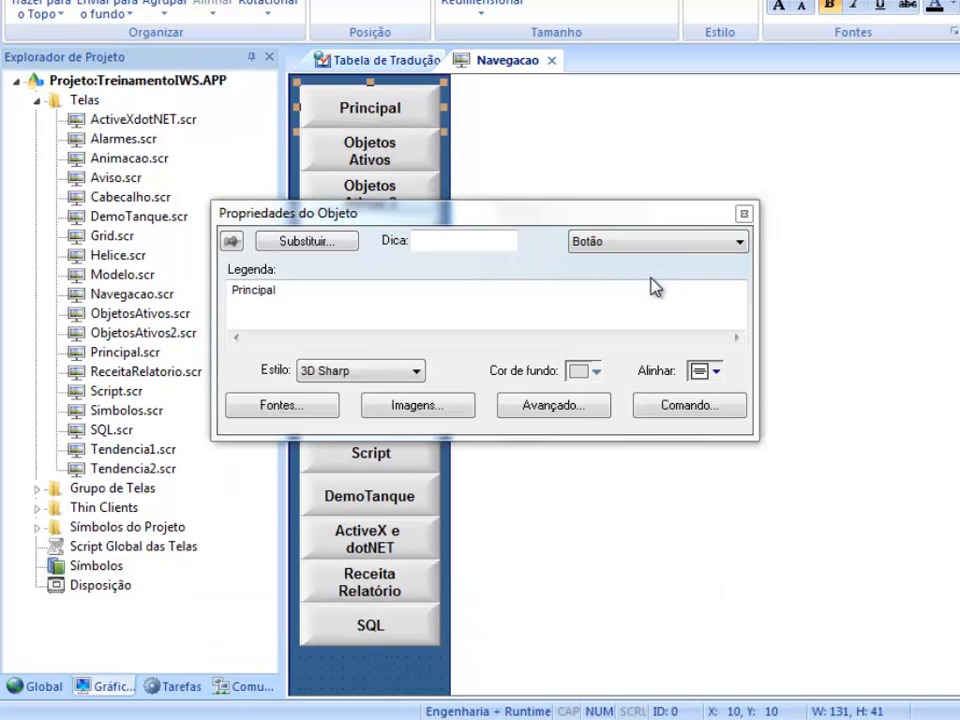
pyautogui.click(580, 406)
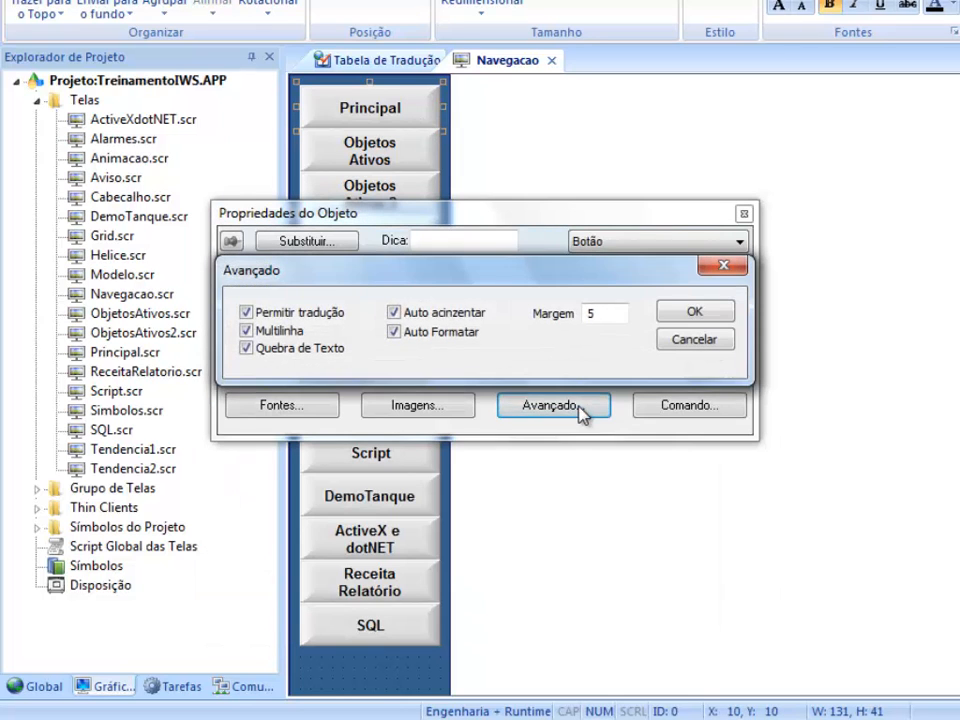
pyautogui.click(287, 316)
pyautogui.click(694, 311)
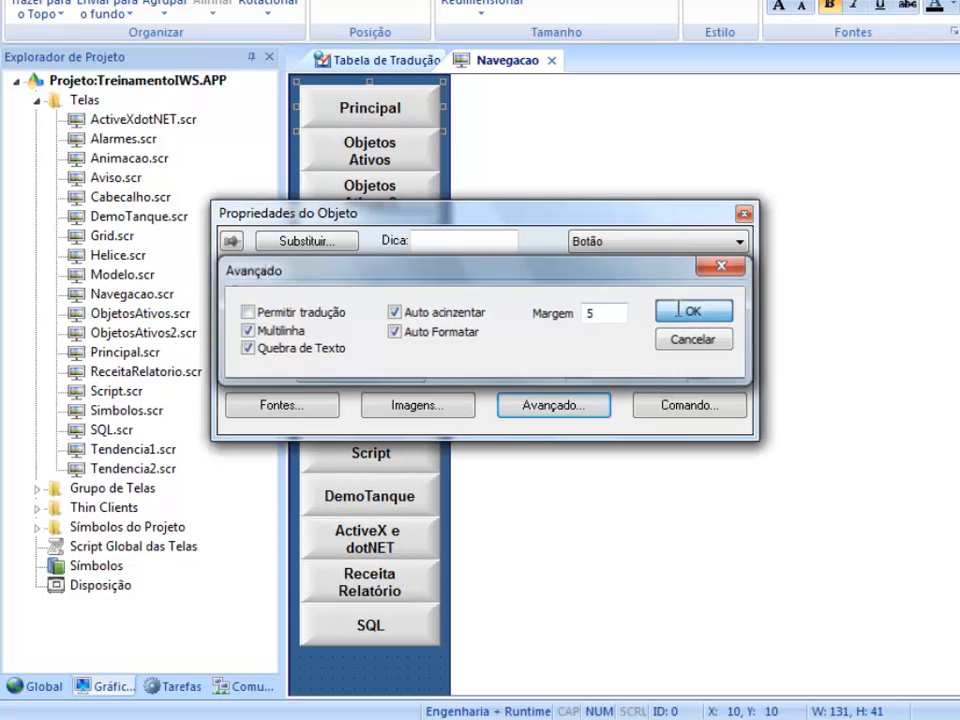
pyautogui.click(744, 213)
# - Turn off Permitir tradução in the DemoTanque button's advanced properties, and close the Navegacao screen with its changes saved
pyautogui.doubleClick(381, 499)
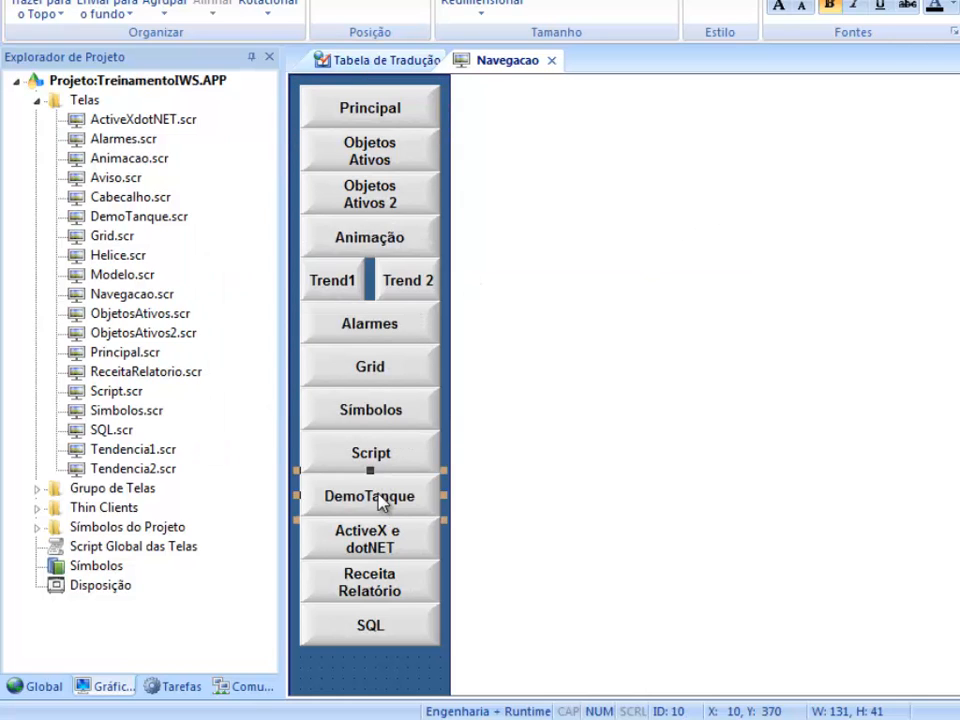
pyautogui.click(700, 270)
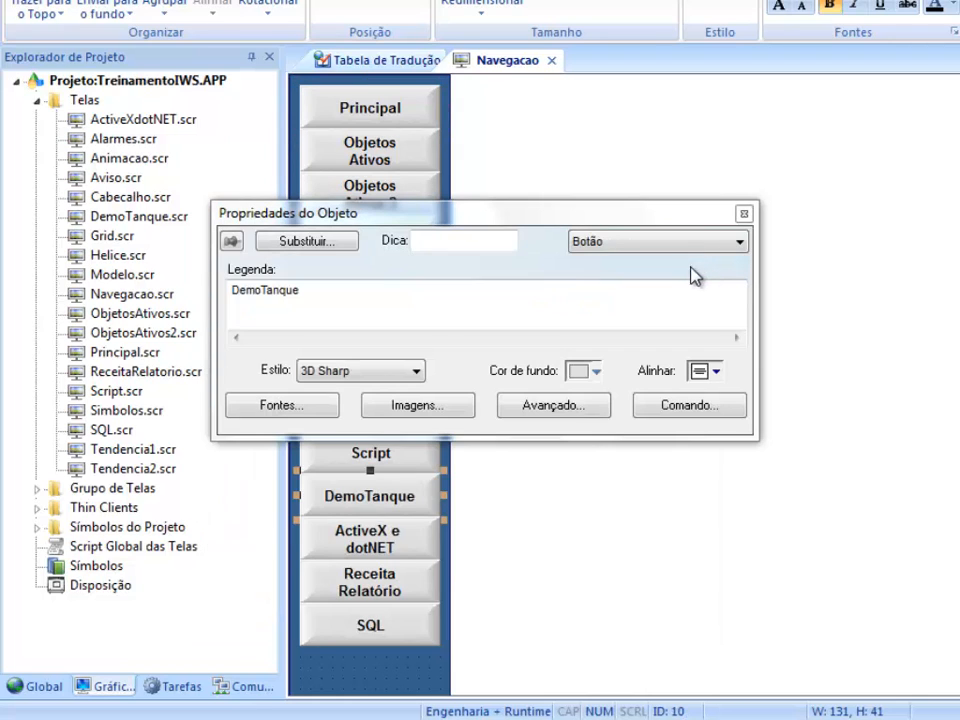
pyautogui.click(536, 407)
pyautogui.click(335, 314)
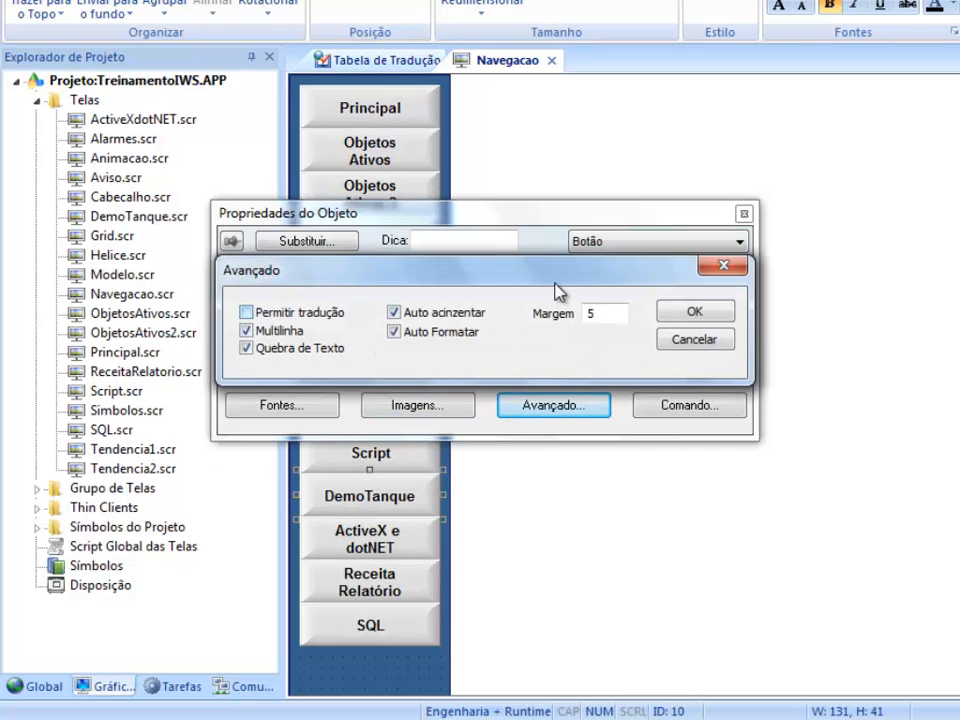
pyautogui.click(692, 310)
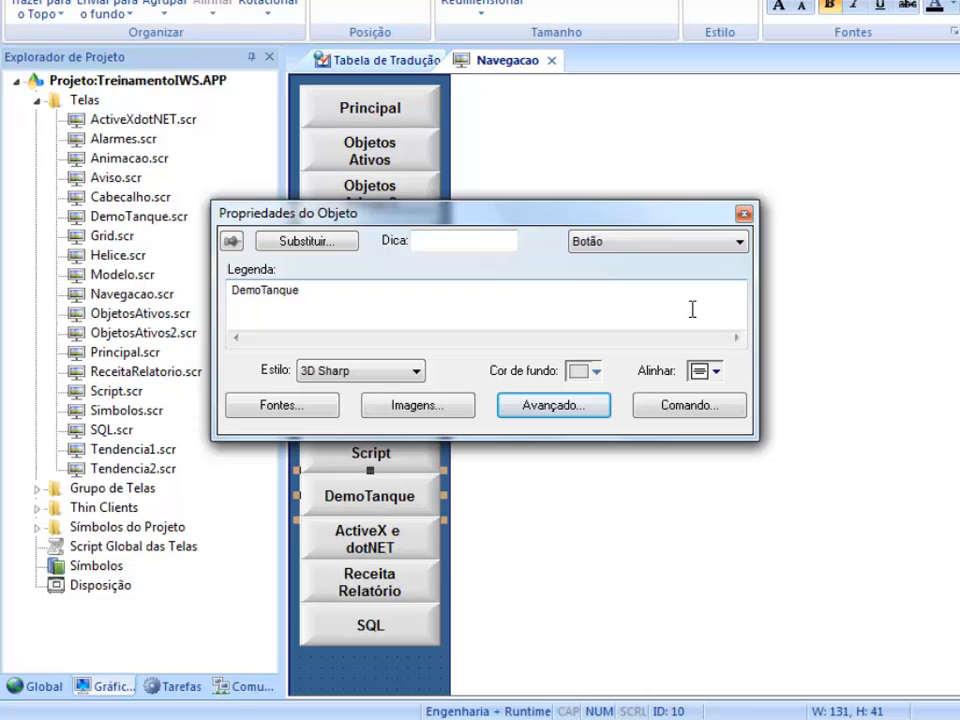
pyautogui.click(743, 215)
pyautogui.click(551, 60)
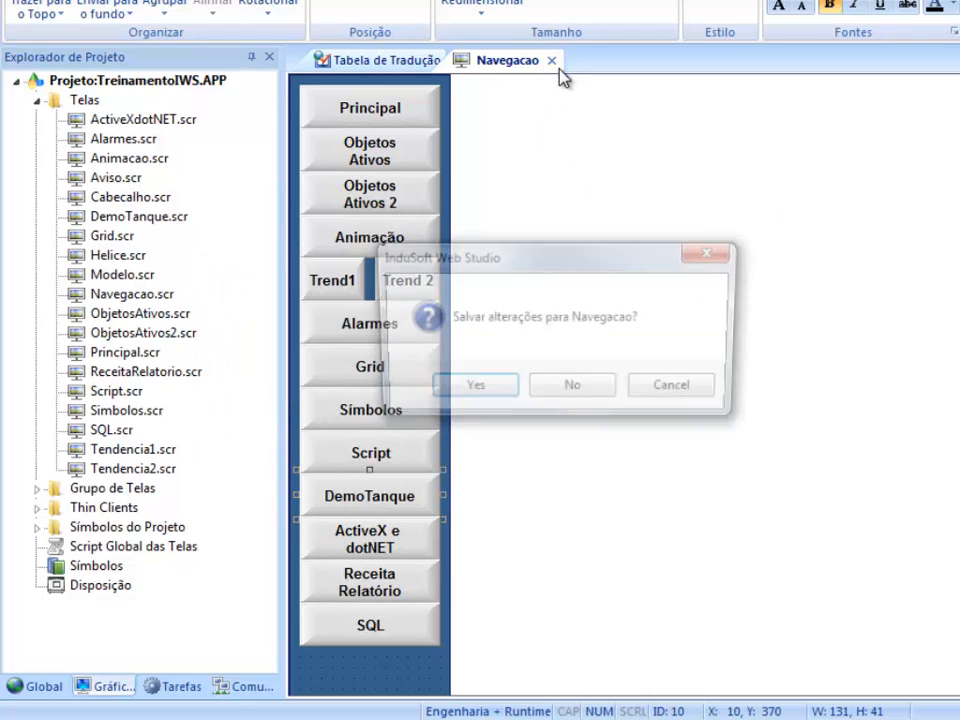
pyautogui.click(447, 393)
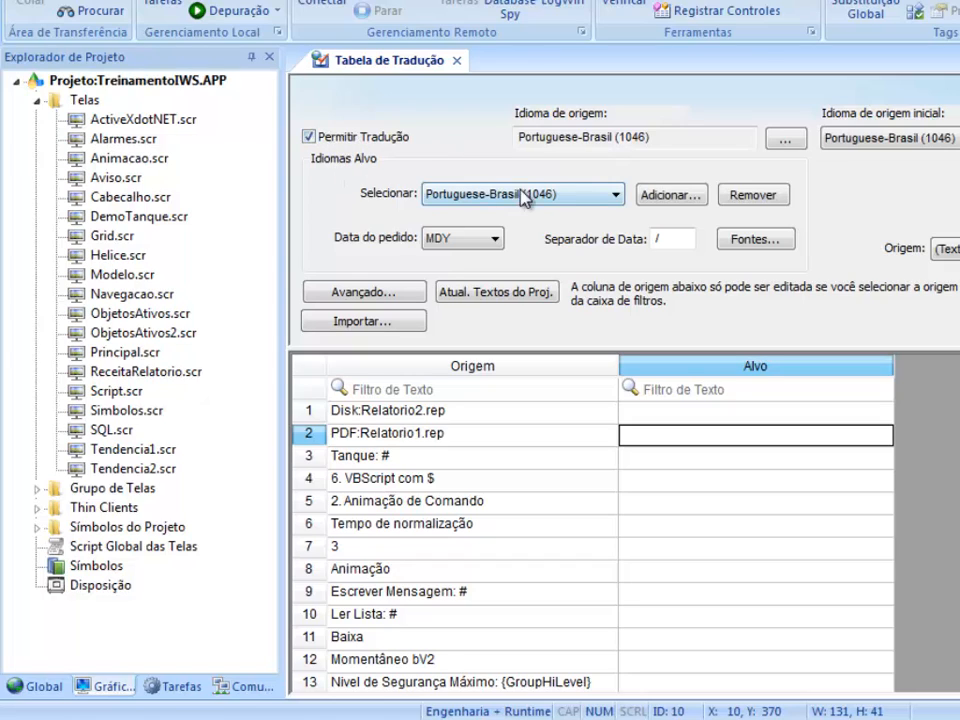
# - Add English-United Kingdom (2057) as a target language in the translation table
pyautogui.click(680, 196)
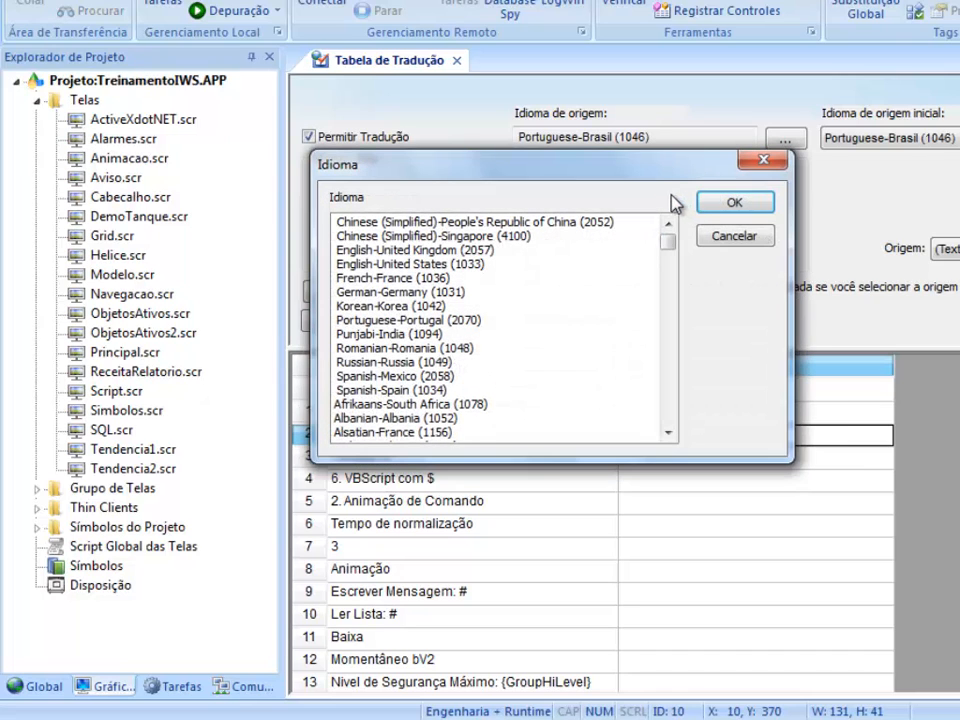
pyautogui.click(490, 251)
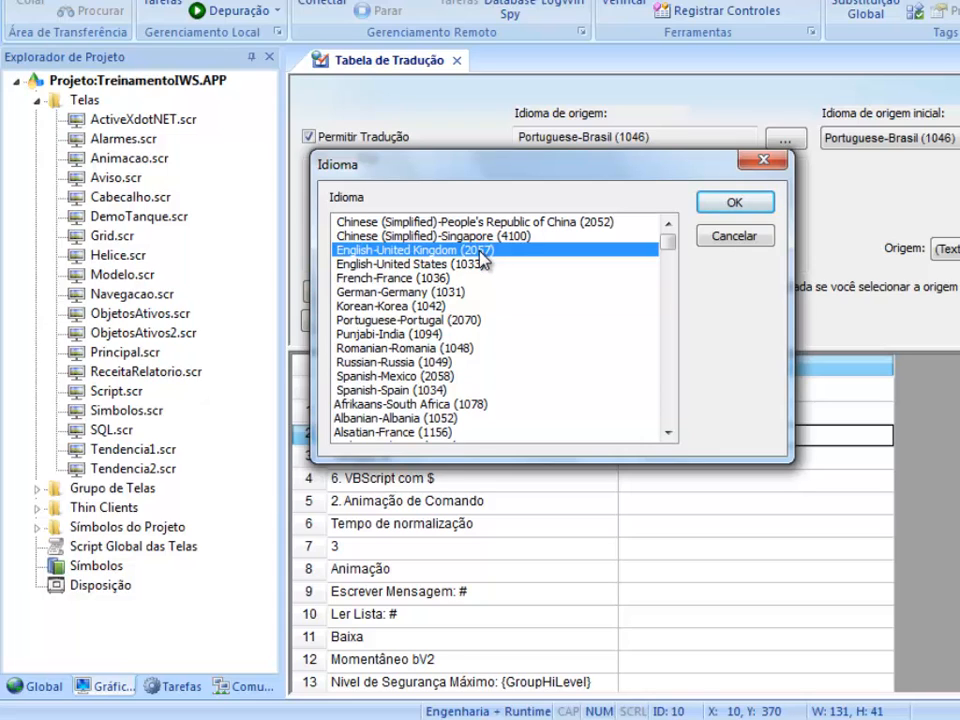
pyautogui.click(758, 208)
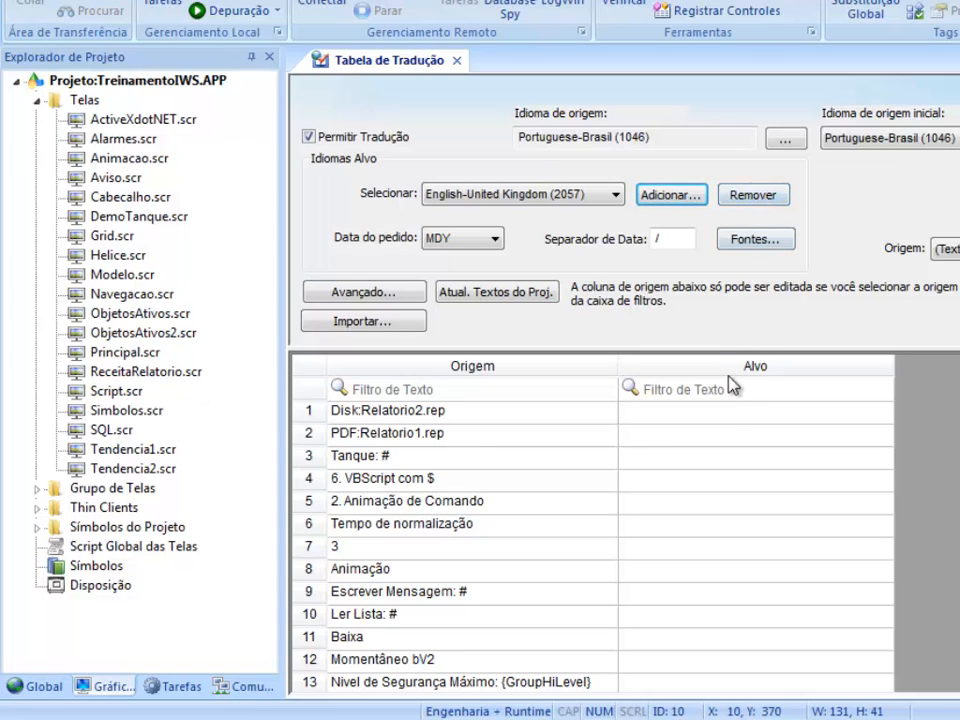
pyautogui.click(724, 413)
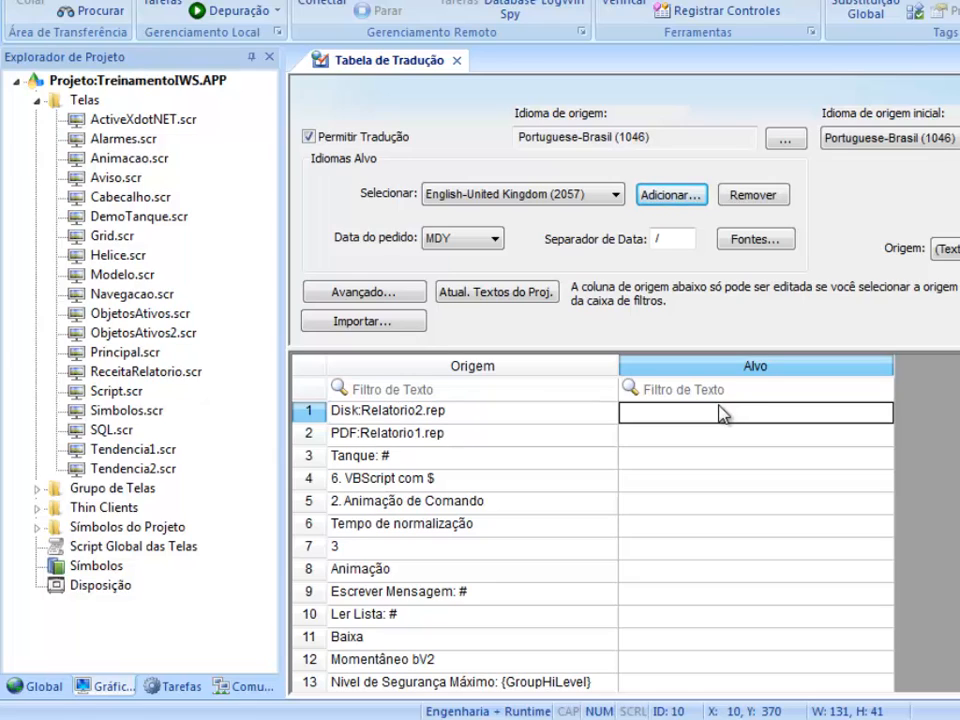
# - Copy the whole Origem column and paste it into Google Tradutor in the browser, translating from Portuguese to English
pyautogui.click(532, 368)
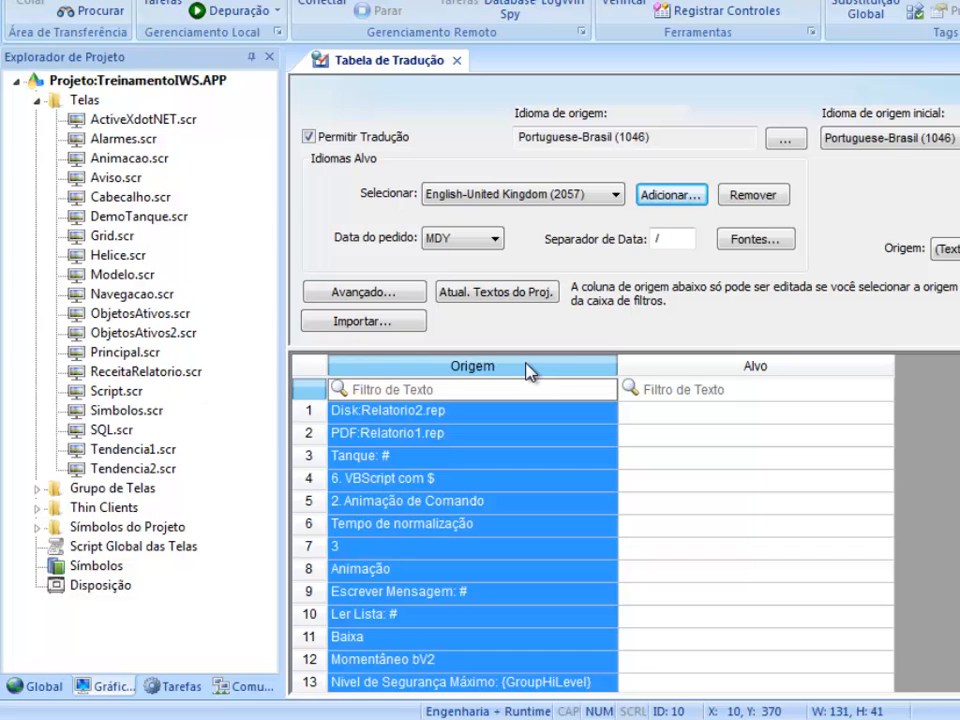
pyautogui.press('super')
pyautogui.click(313, 698)
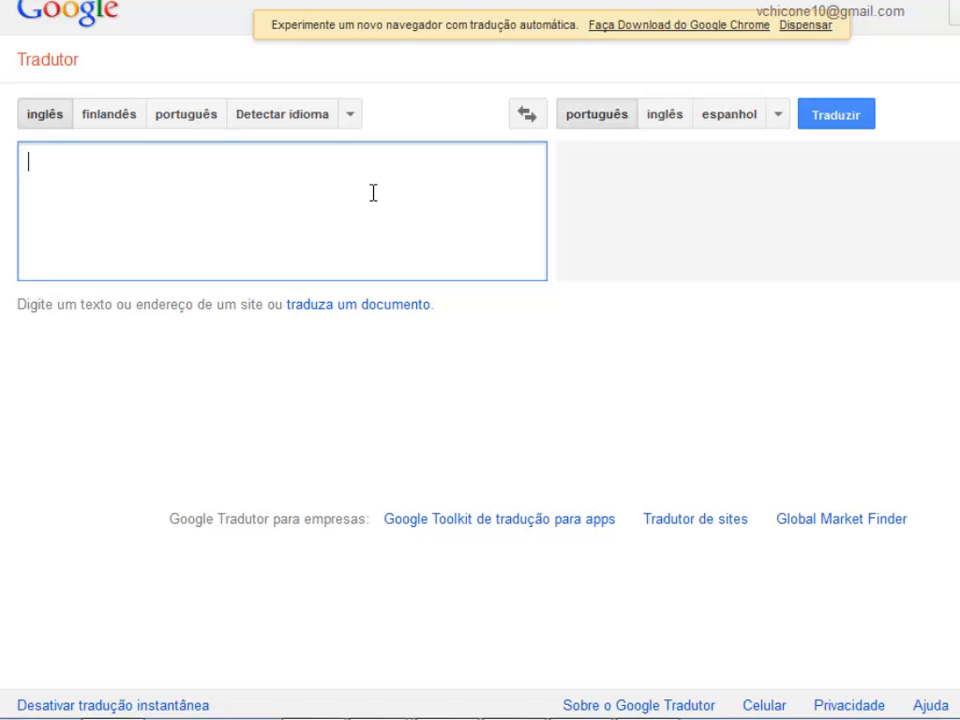
pyautogui.hotkey('ctrl', 'v')
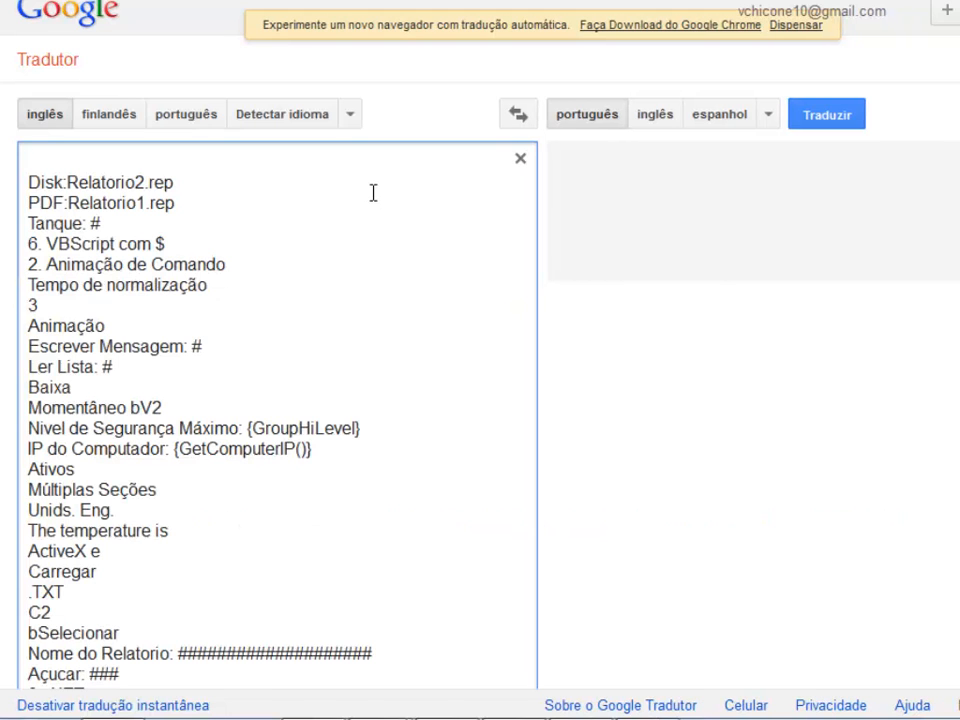
pyautogui.click(166, 120)
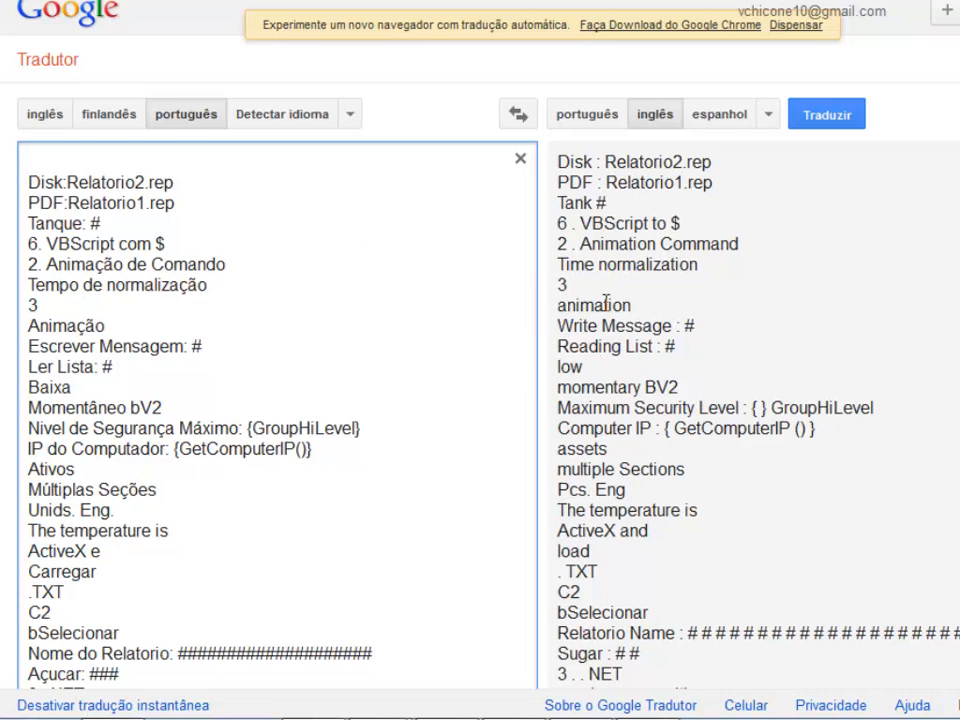
# - Select and copy the complete English translation of the pasted texts
pyautogui.scroll(-20, 606, 302)
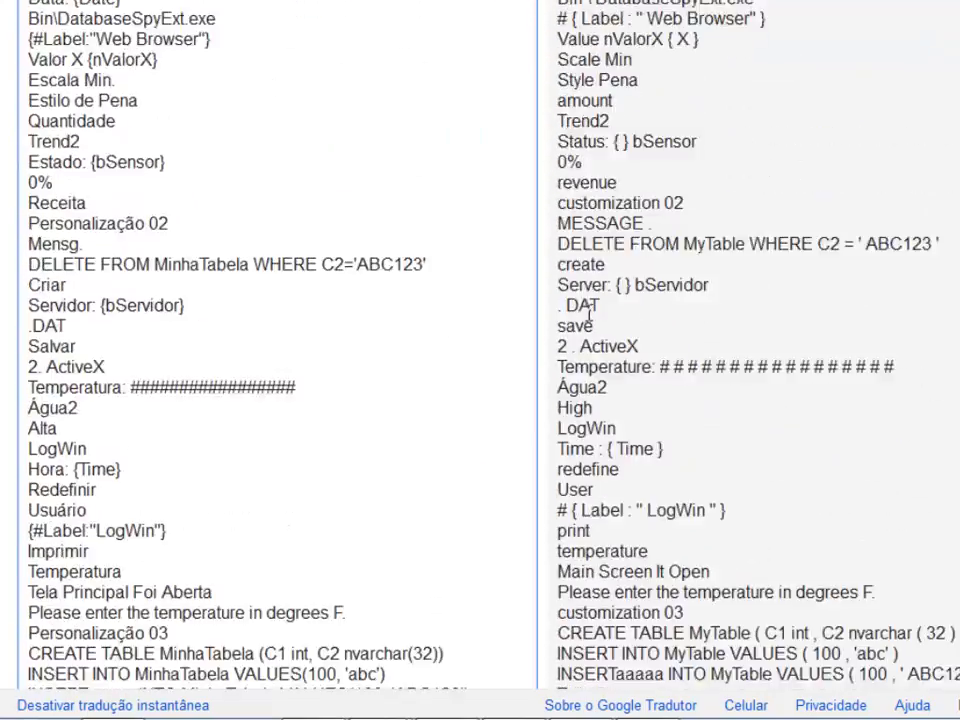
pyautogui.scroll(-20, 588, 314)
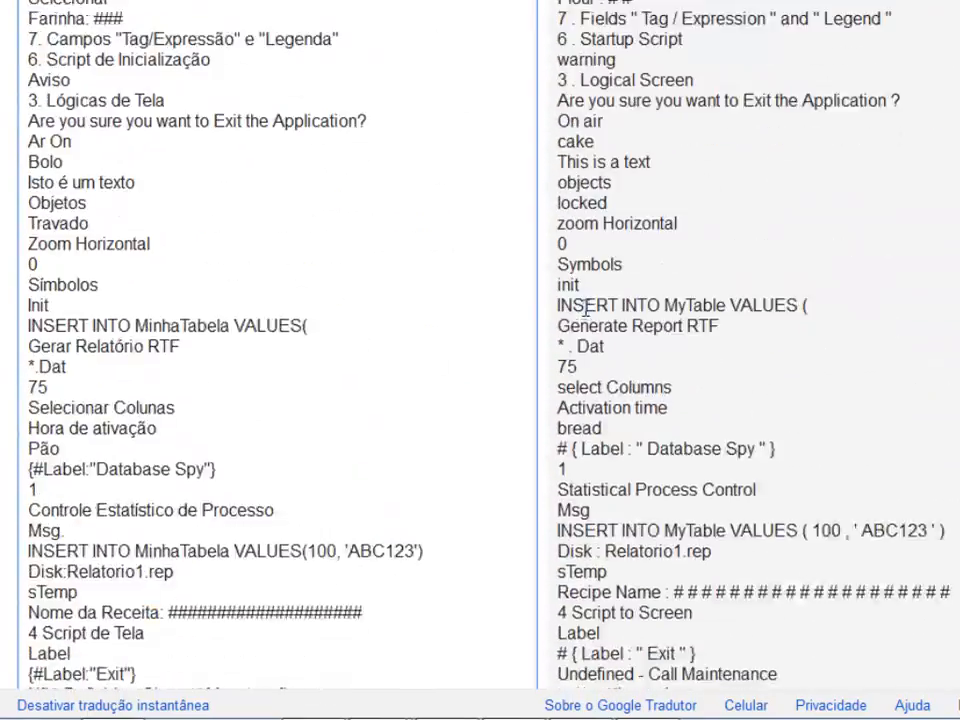
pyautogui.scroll(-6, 588, 314)
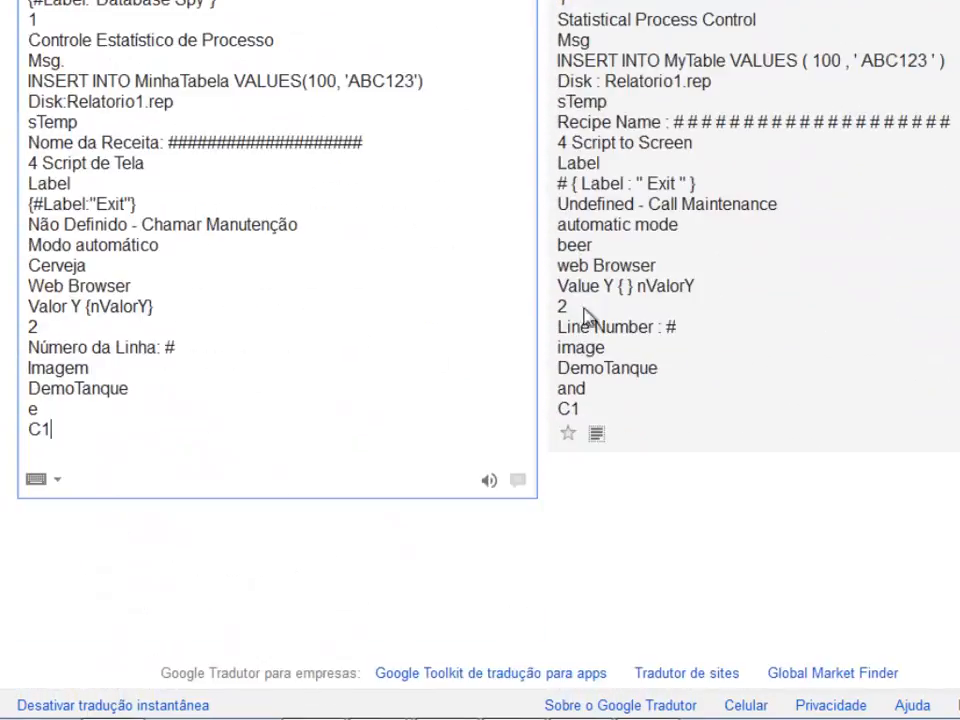
pyautogui.click(601, 438)
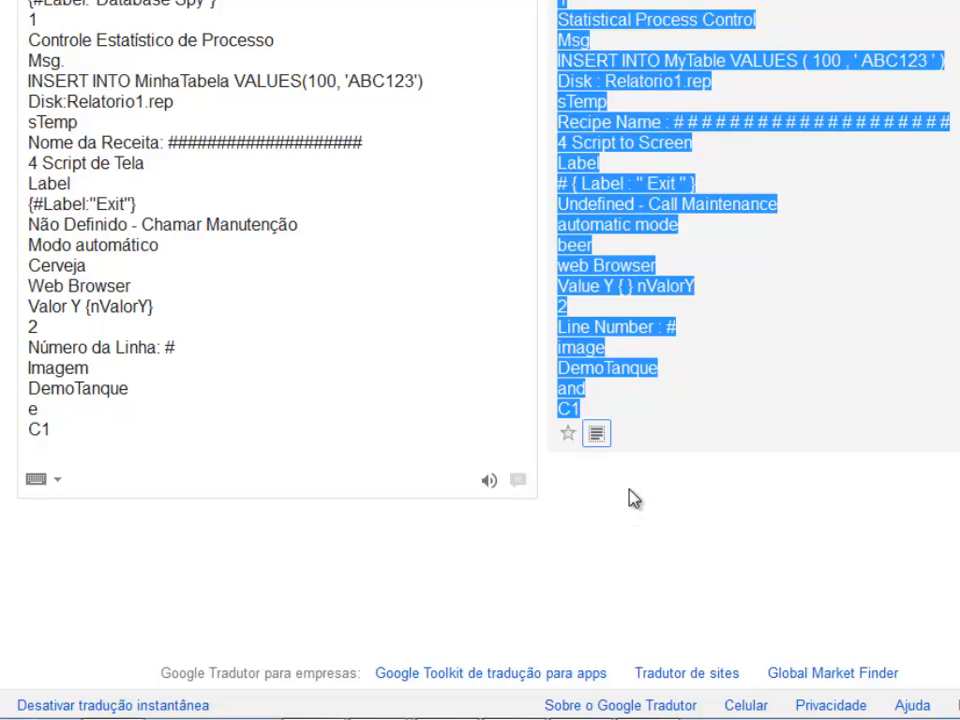
pyautogui.scroll(15, 631, 497)
pyautogui.scroll(20, 625, 414)
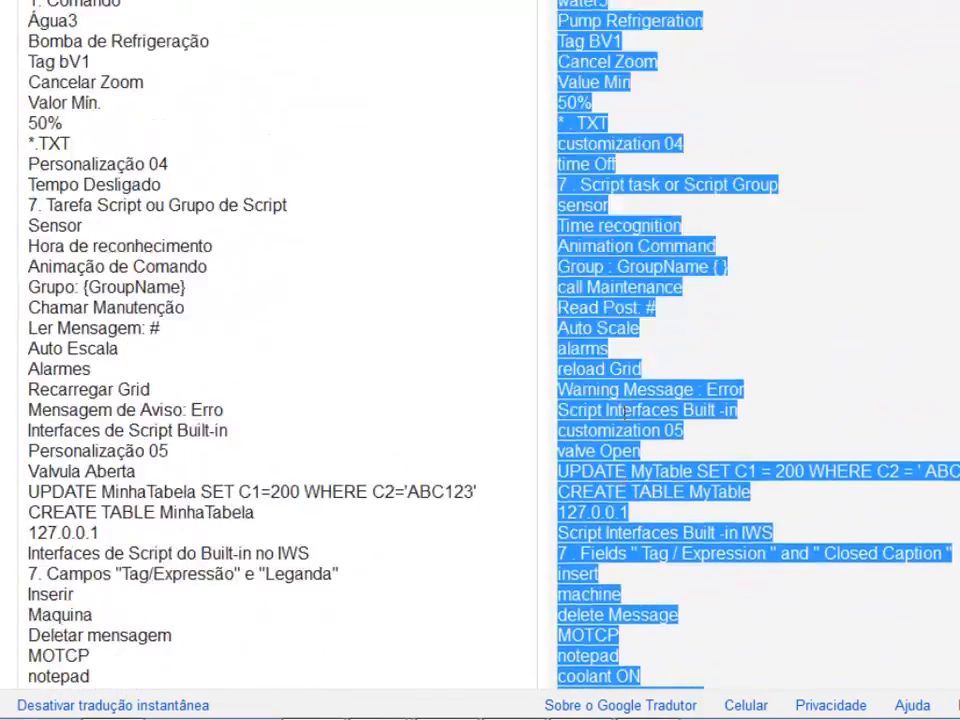
pyautogui.scroll(15, 625, 420)
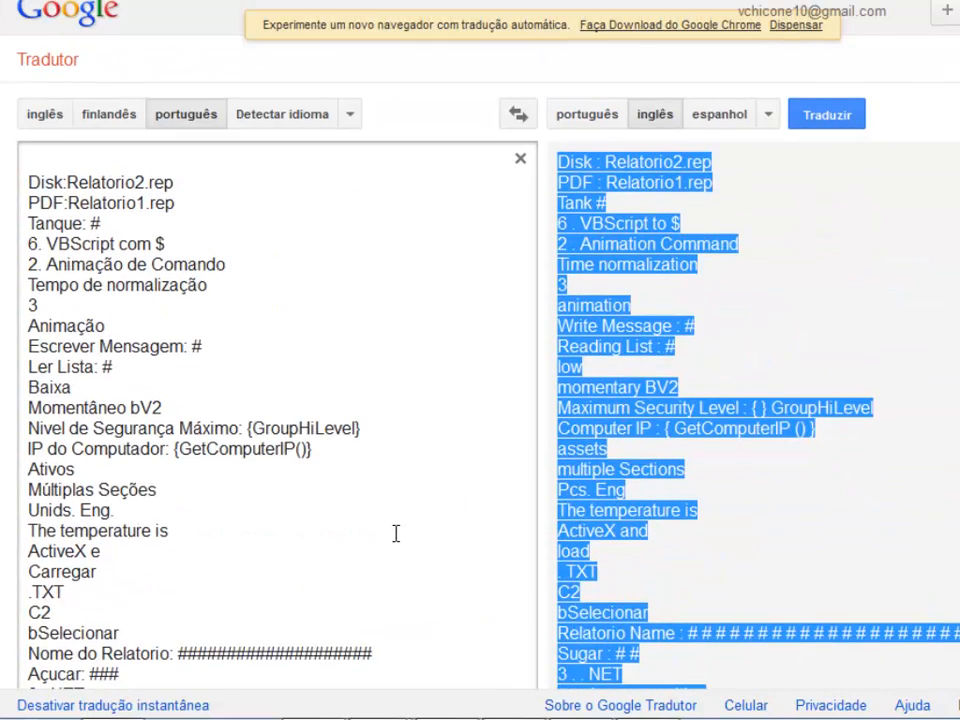
# - Switch back to InduSoft Web Studio and paste the English translations into the Alvo column, starting at row 1
pyautogui.press('super')
pyautogui.click(648, 700)
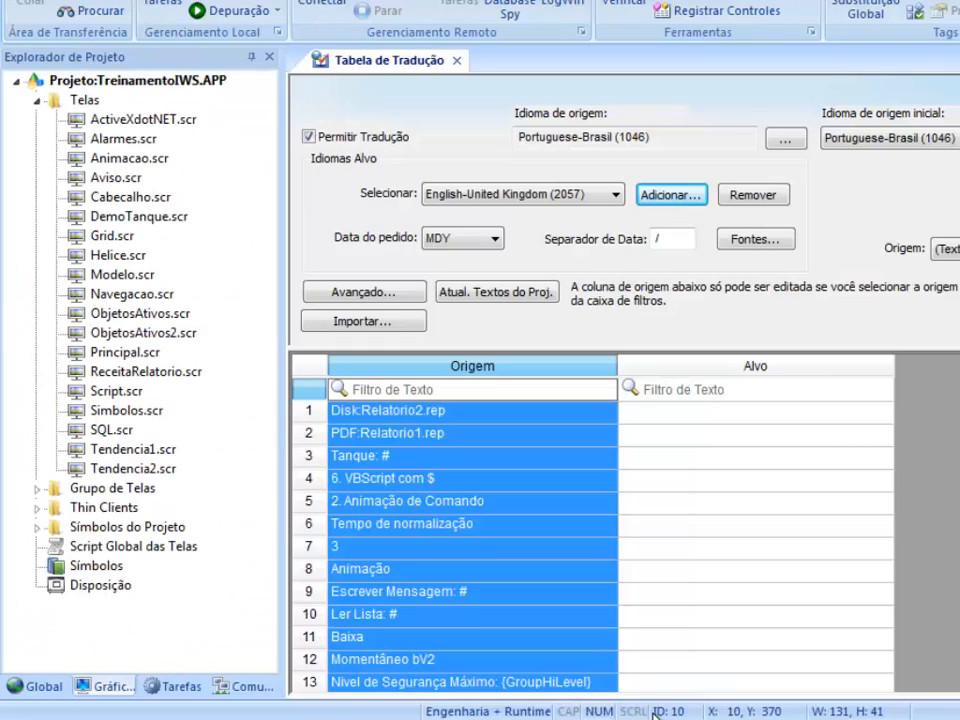
pyautogui.click(663, 413)
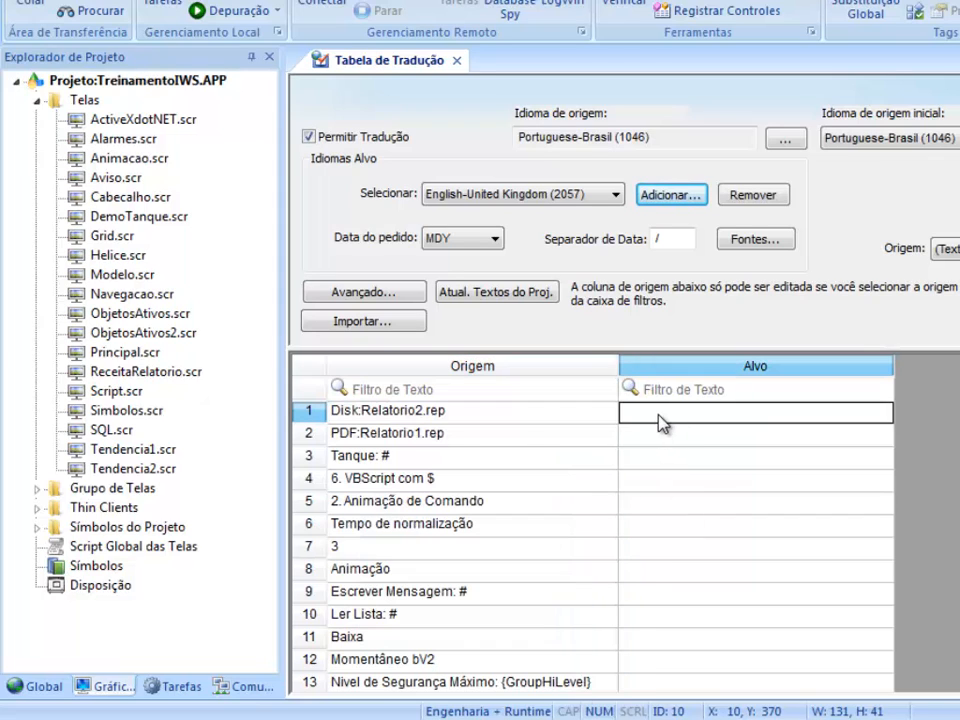
pyautogui.hotkey('ctrl', 'v')
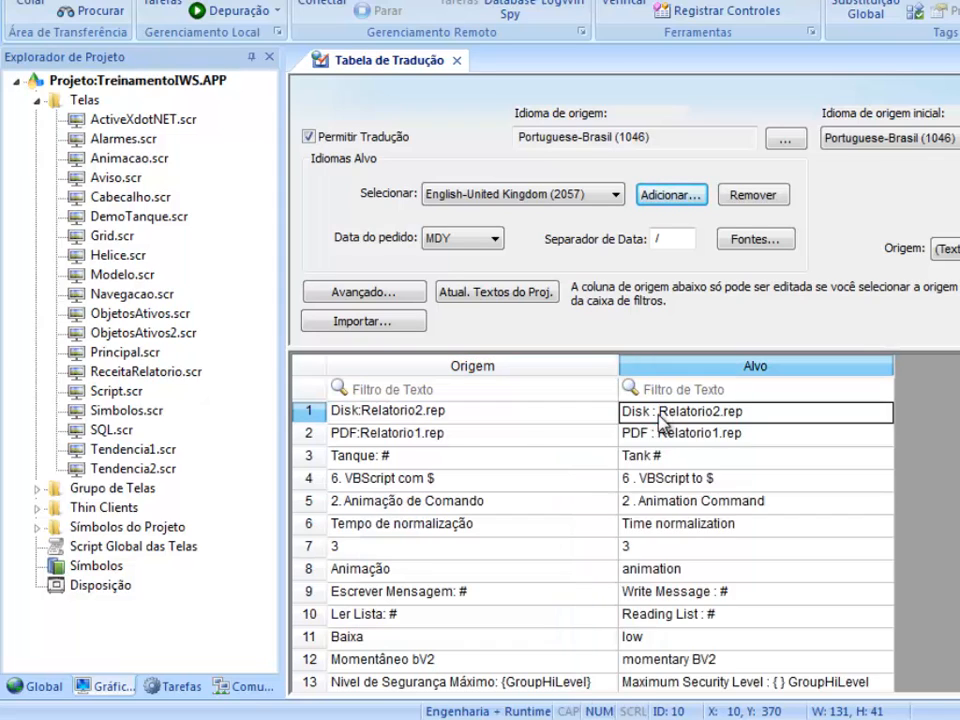
# - Compare the Origem texts with their Alvo translations in row 3 and rows 9 to 11
pyautogui.click(668, 458)
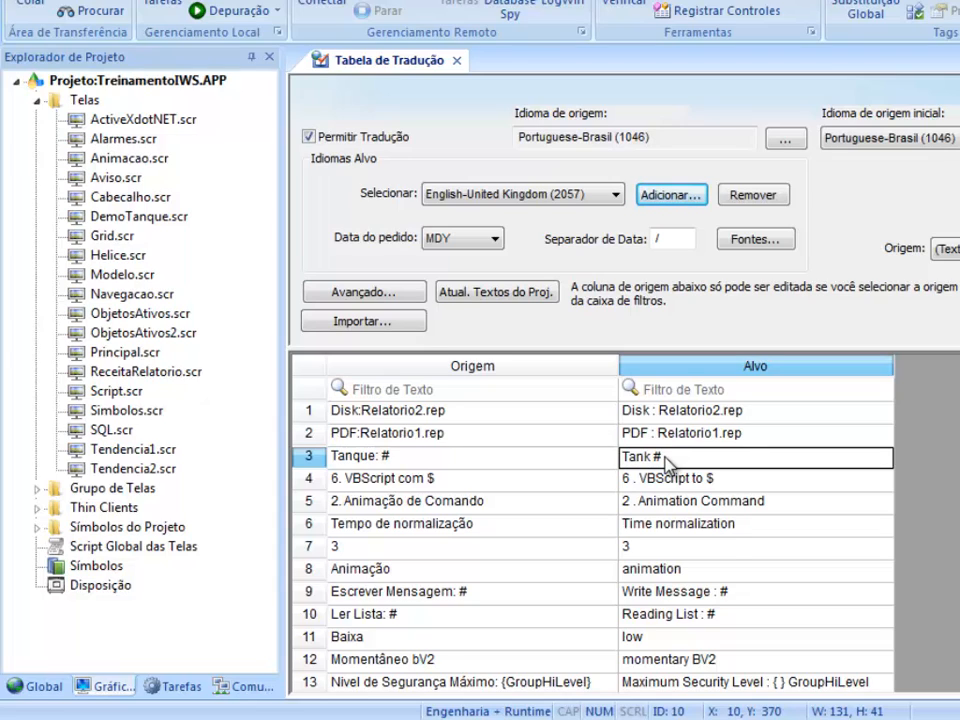
pyautogui.click(398, 594)
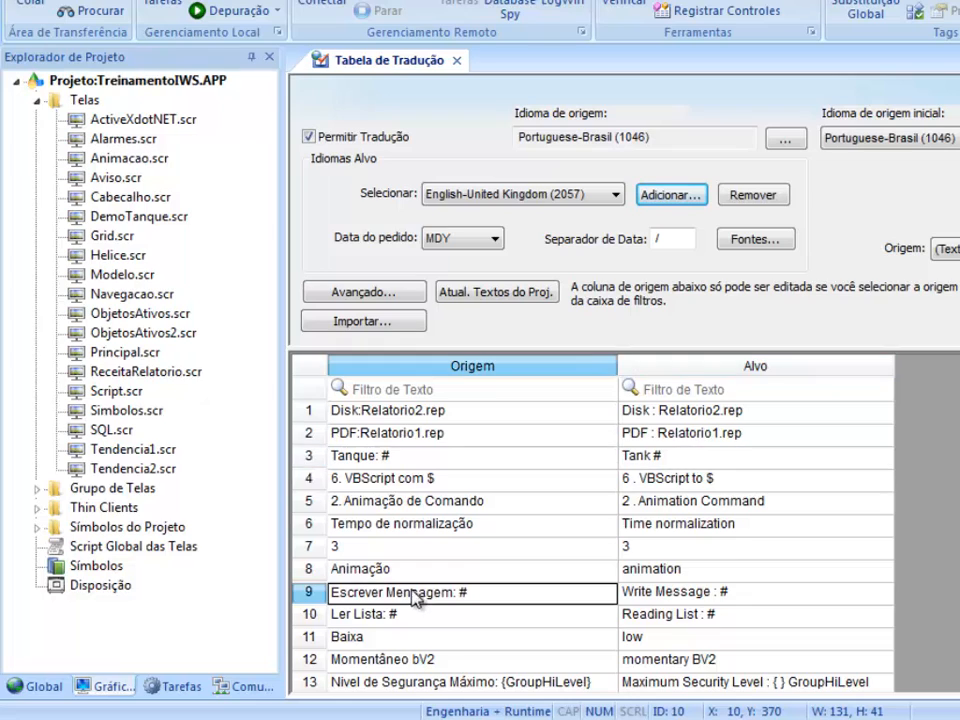
pyautogui.click(703, 597)
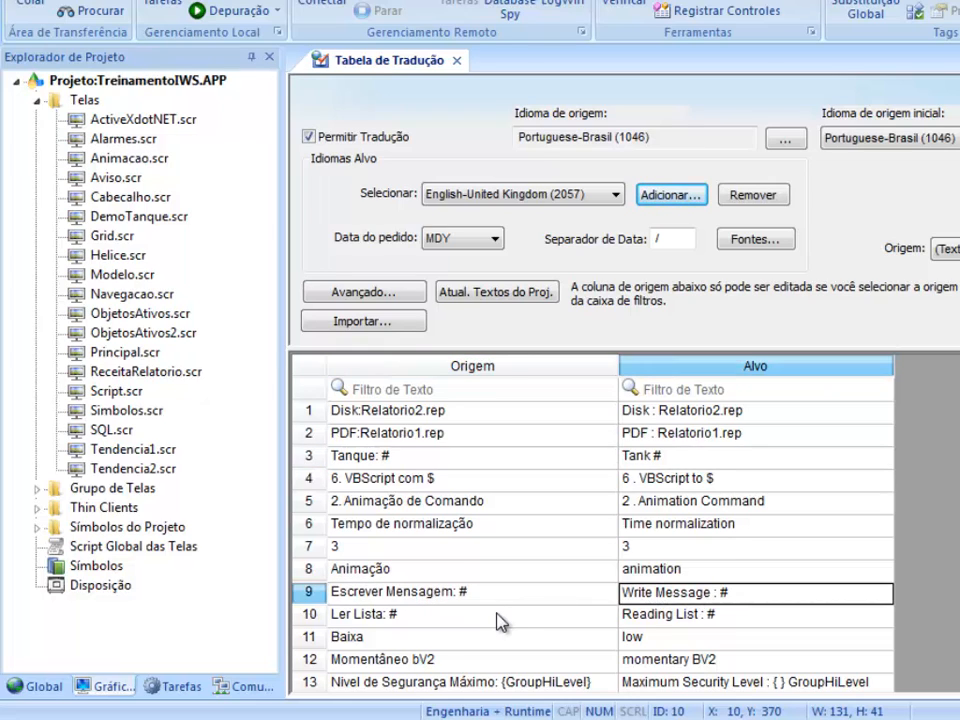
pyautogui.click(501, 620)
pyautogui.click(625, 618)
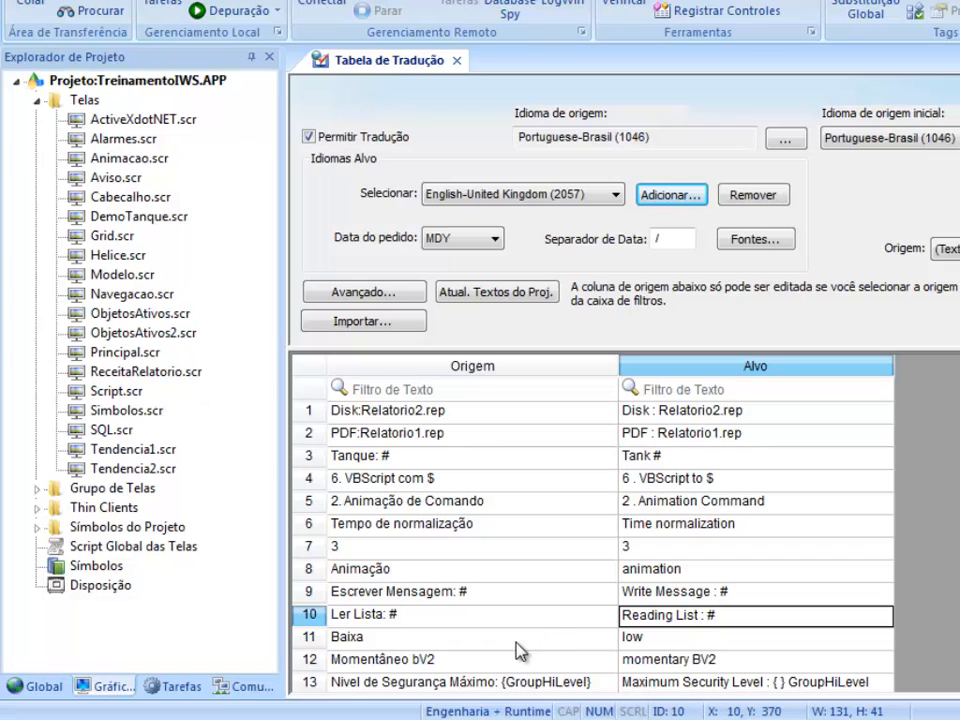
pyautogui.click(515, 638)
pyautogui.click(632, 639)
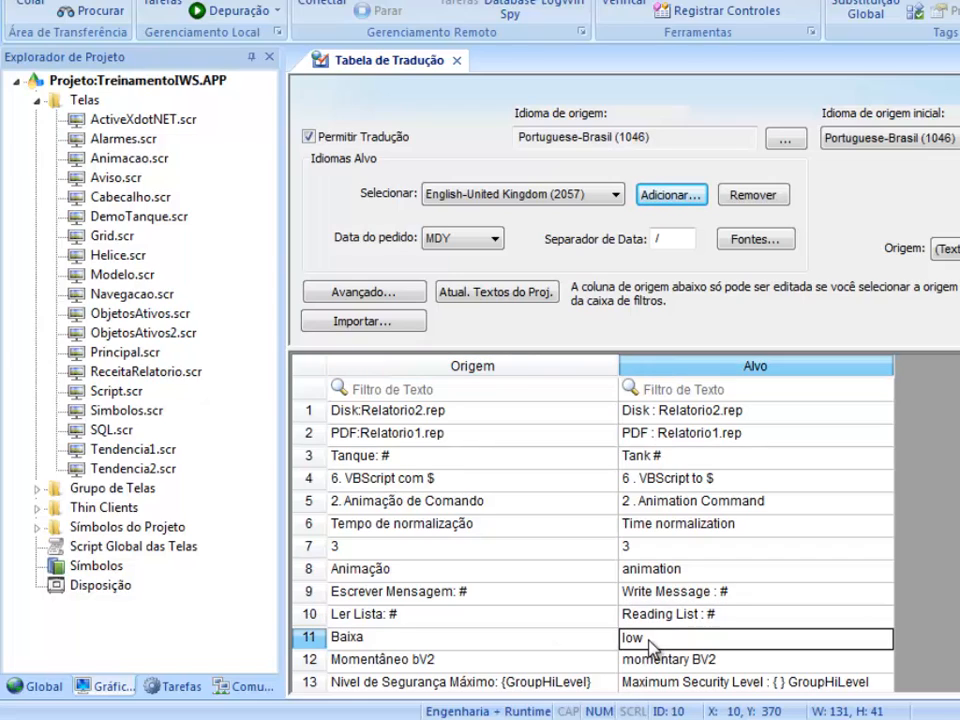
# - Check the remaining rows of the translation table, comparing the source and target syntax of the {#Label:"Web Browser"} entry
pyautogui.click(643, 501)
pyautogui.scroll(-2, 506, 485)
pyautogui.scroll(-1, 506, 485)
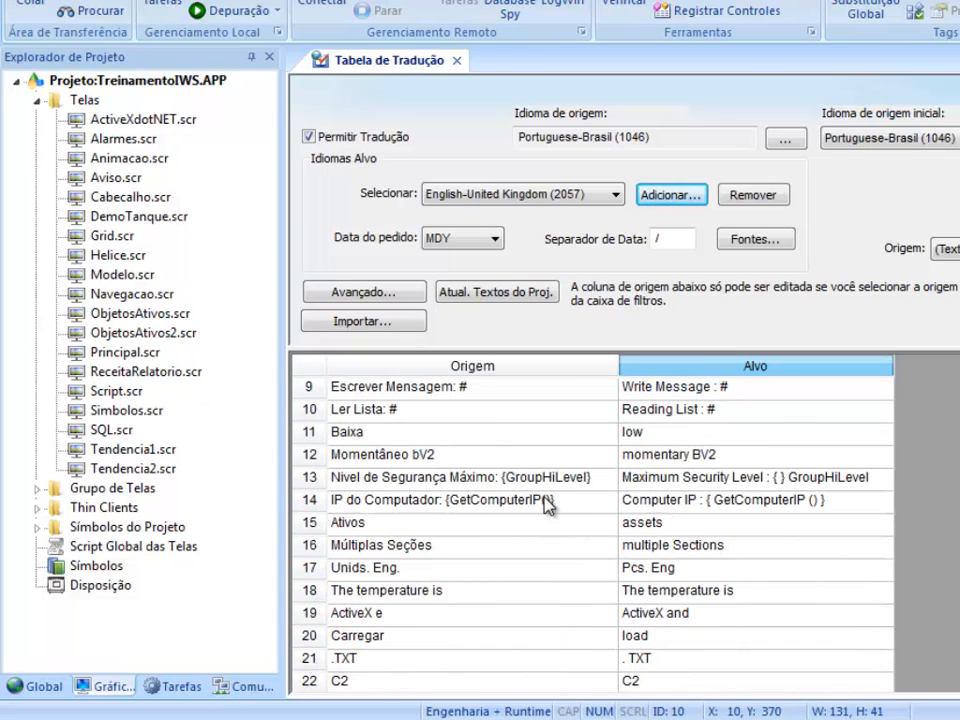
pyautogui.scroll(-4, 546, 499)
pyautogui.scroll(-10, 528, 490)
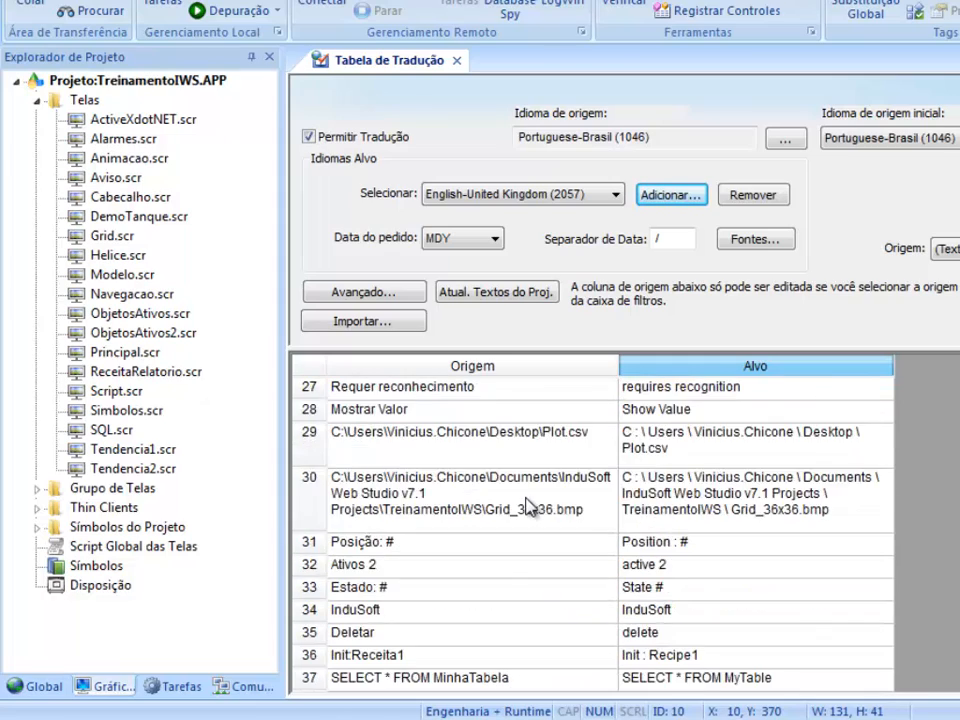
pyautogui.scroll(-9, 530, 507)
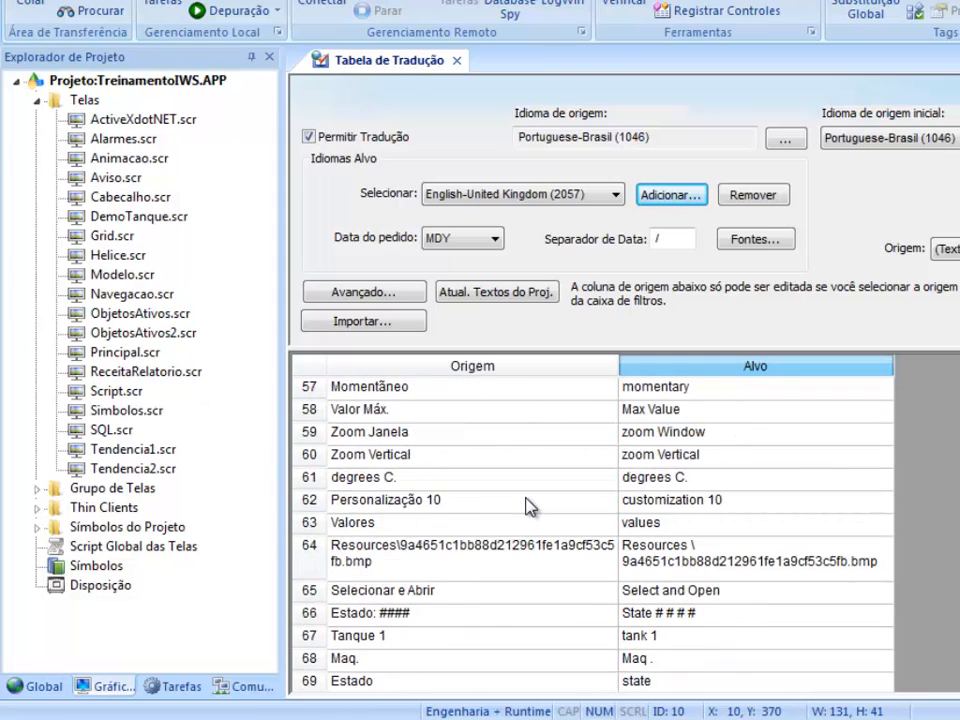
pyautogui.scroll(-7, 527, 505)
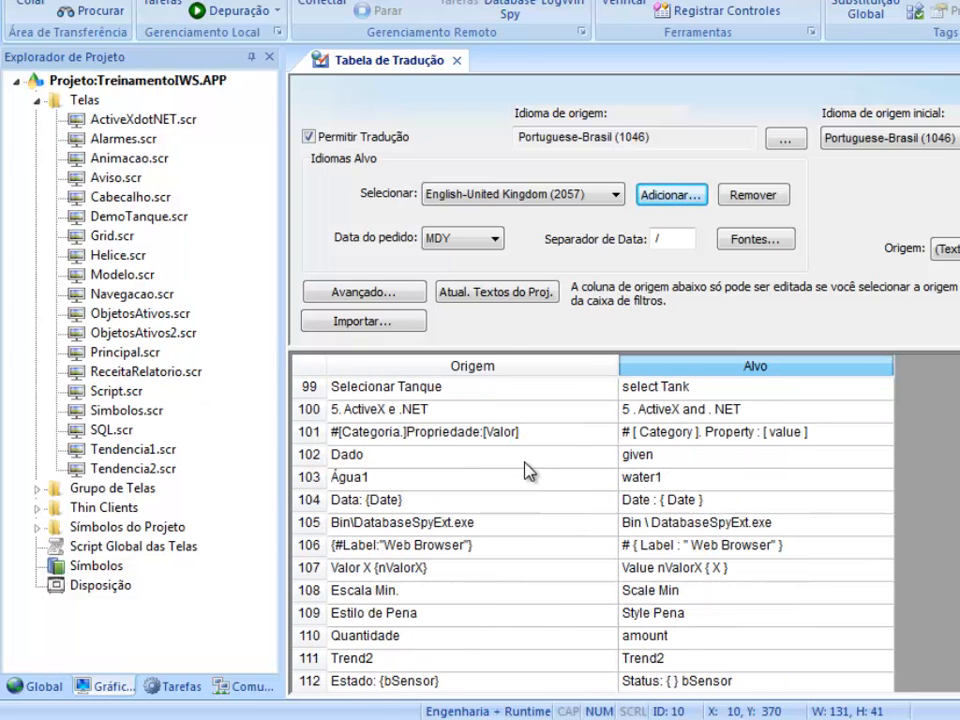
pyautogui.scroll(-2, 527, 469)
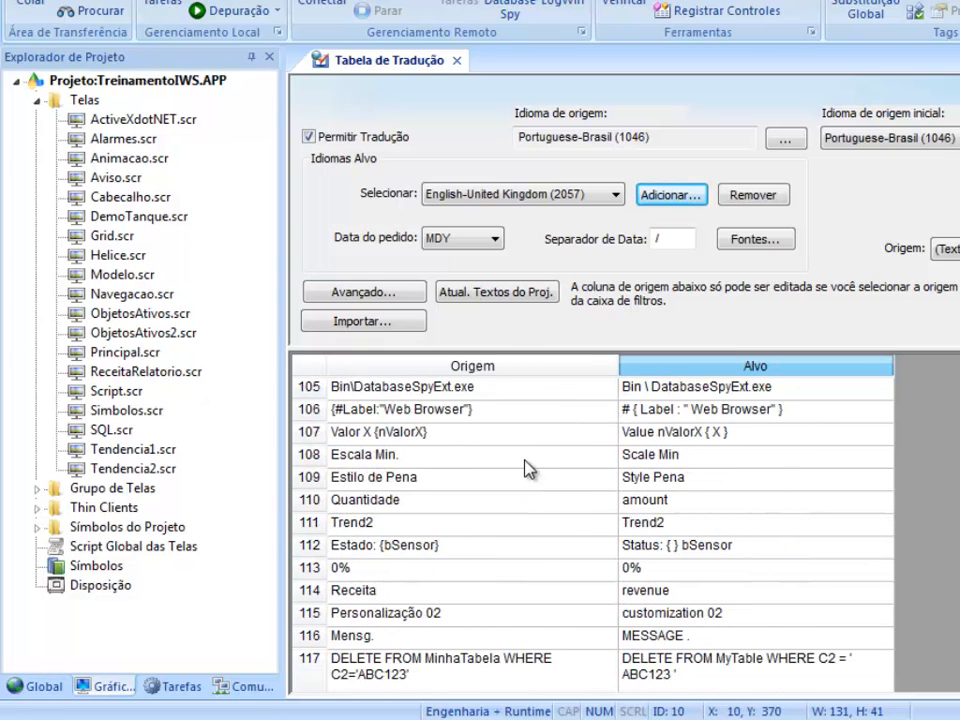
pyautogui.click(523, 414)
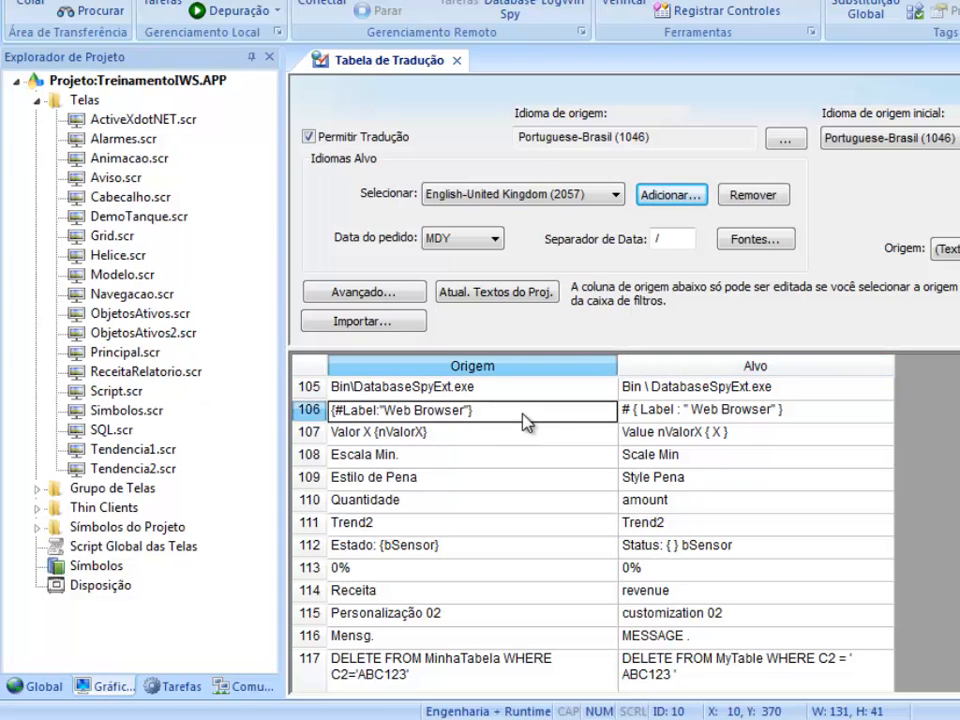
pyautogui.click(628, 415)
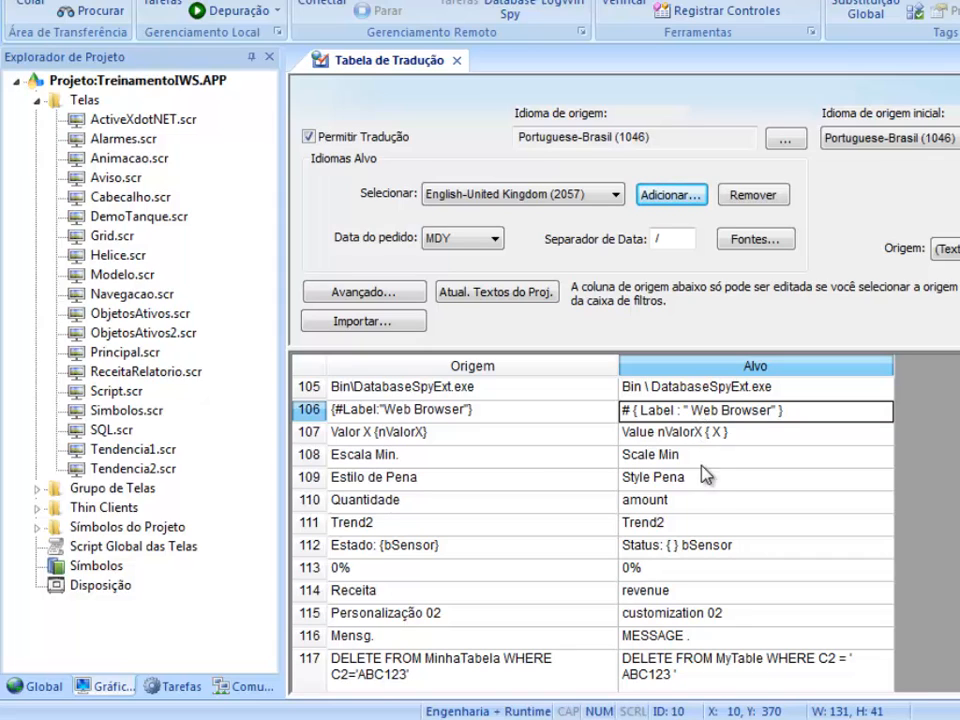
# - Review the remaining translation rows, comparing source and target syntax of the SQL statements in rows 117 and 137
pyautogui.click(636, 479)
pyautogui.scroll(-1, 697, 487)
pyautogui.scroll(-1, 697, 487)
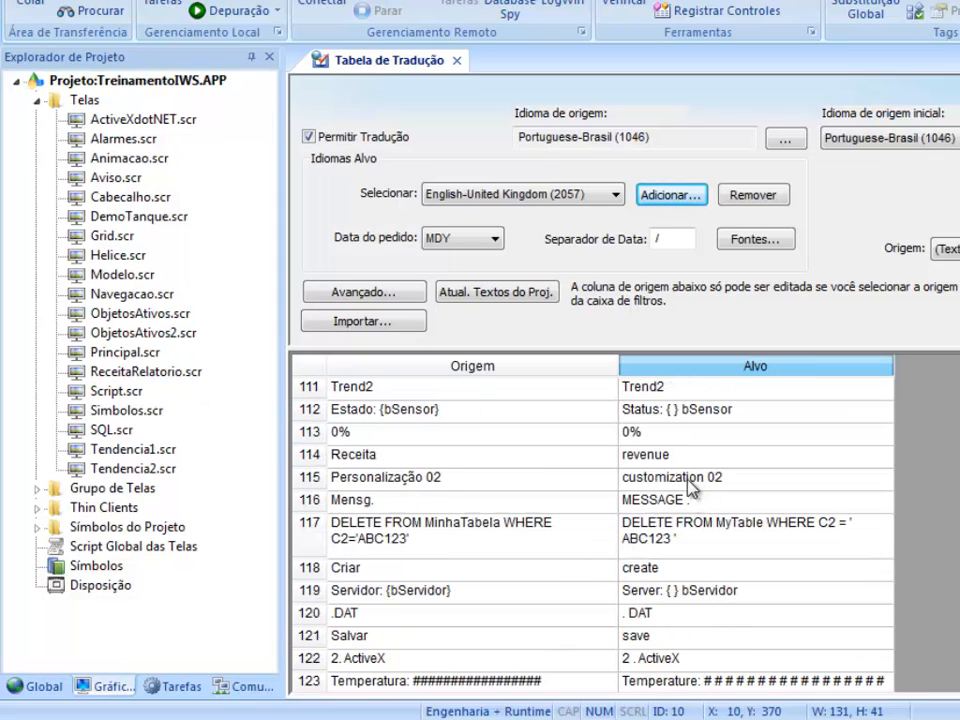
pyautogui.click(696, 542)
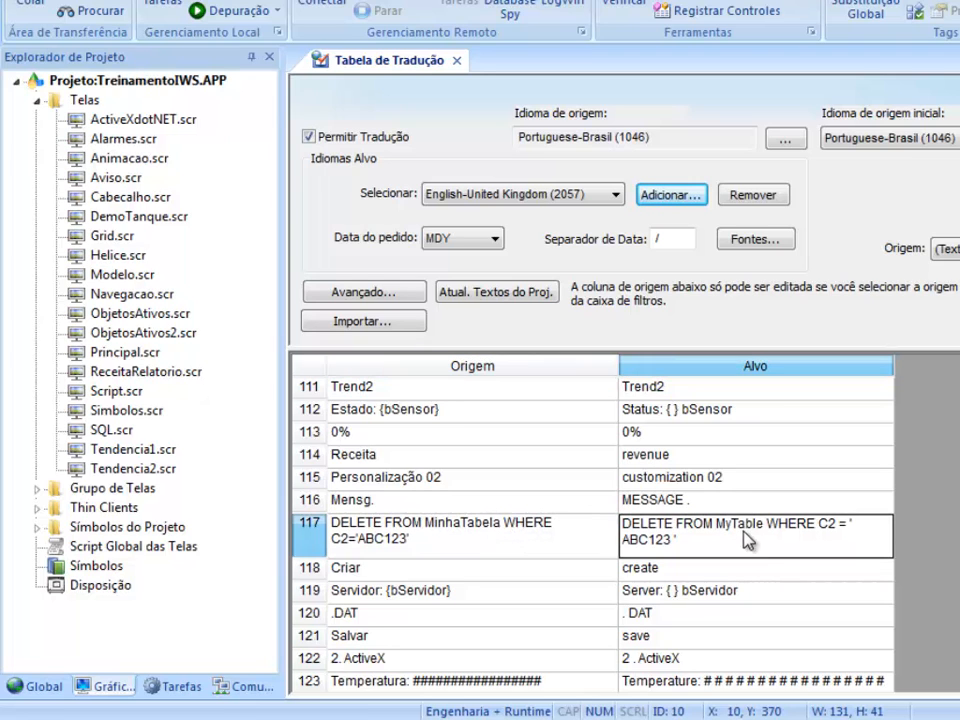
pyautogui.scroll(-7, 737, 510)
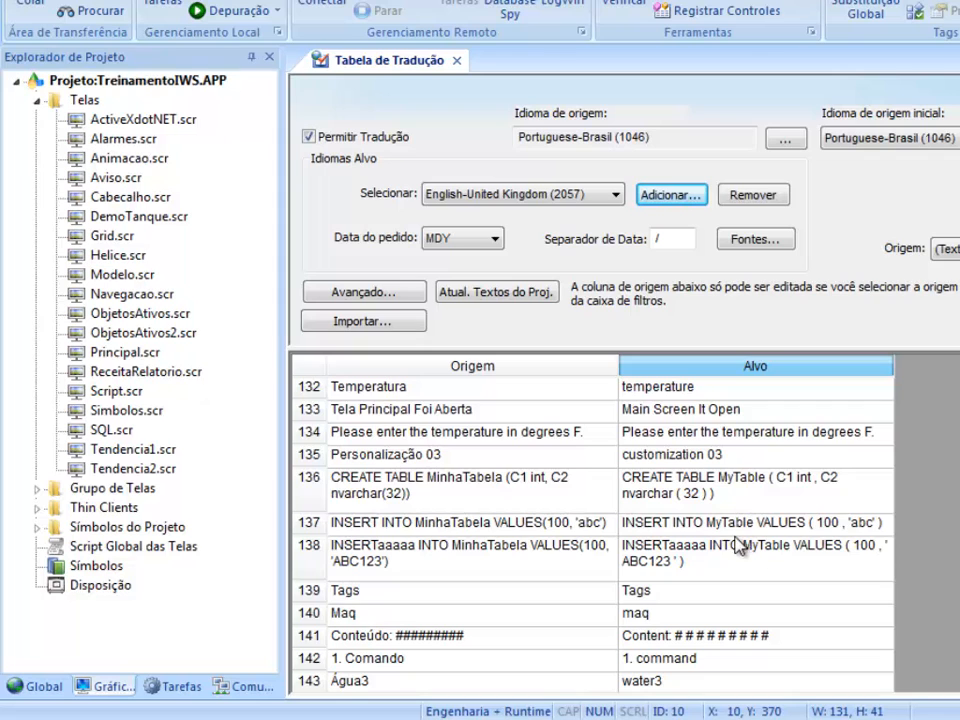
pyautogui.click(736, 522)
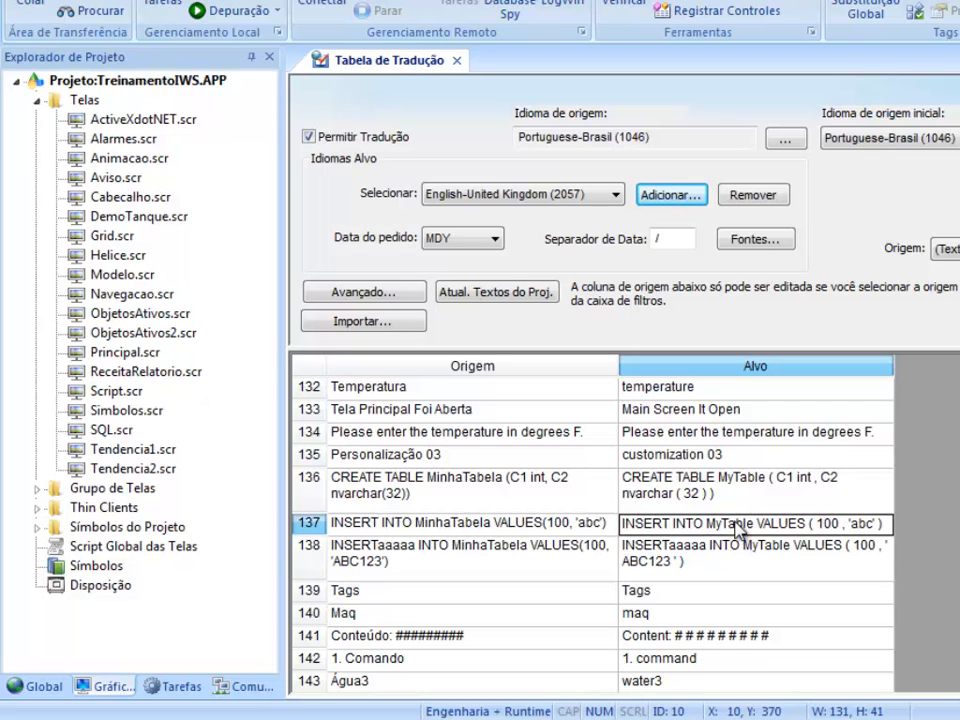
pyautogui.scroll(20, 736, 528)
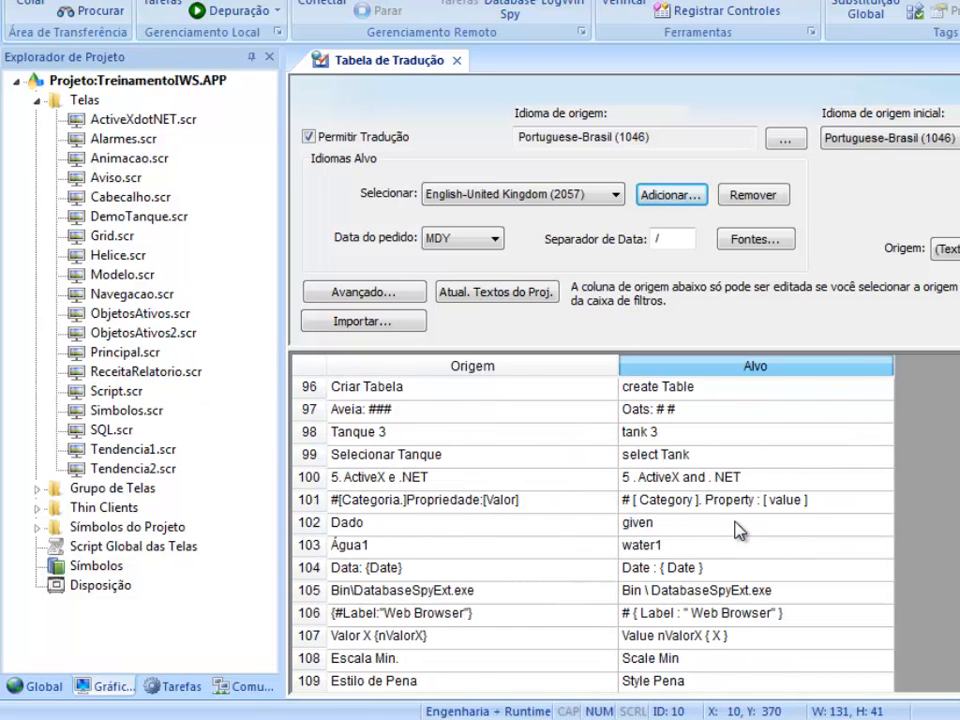
pyautogui.scroll(20, 736, 528)
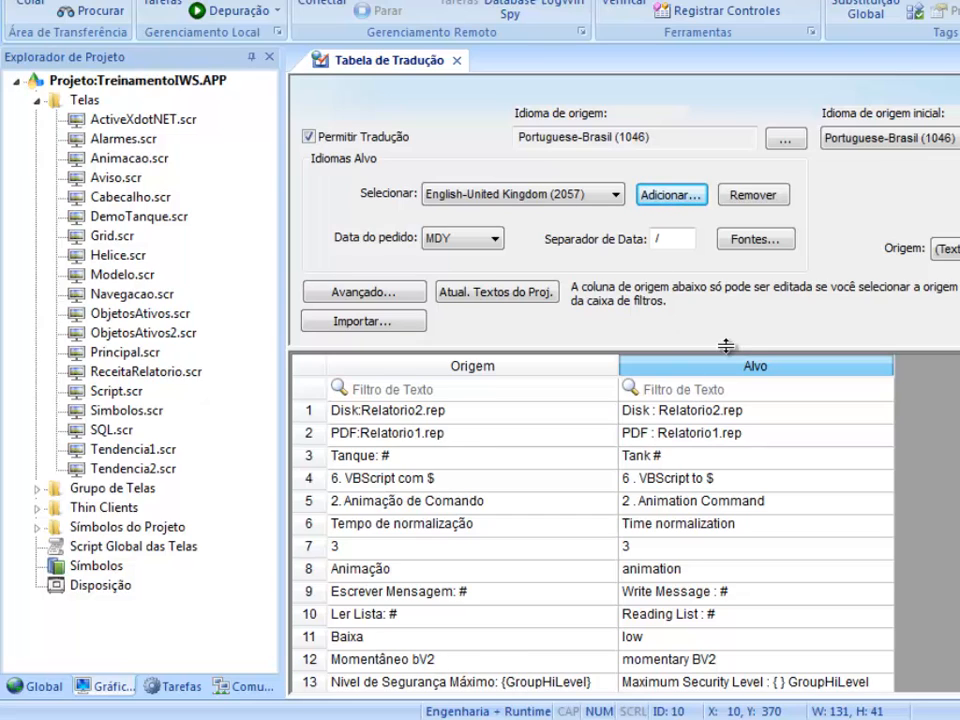
# - Save and close the translation table, and open the Cabecalho.scr screen for editing
pyautogui.click(457, 62)
pyautogui.click(474, 388)
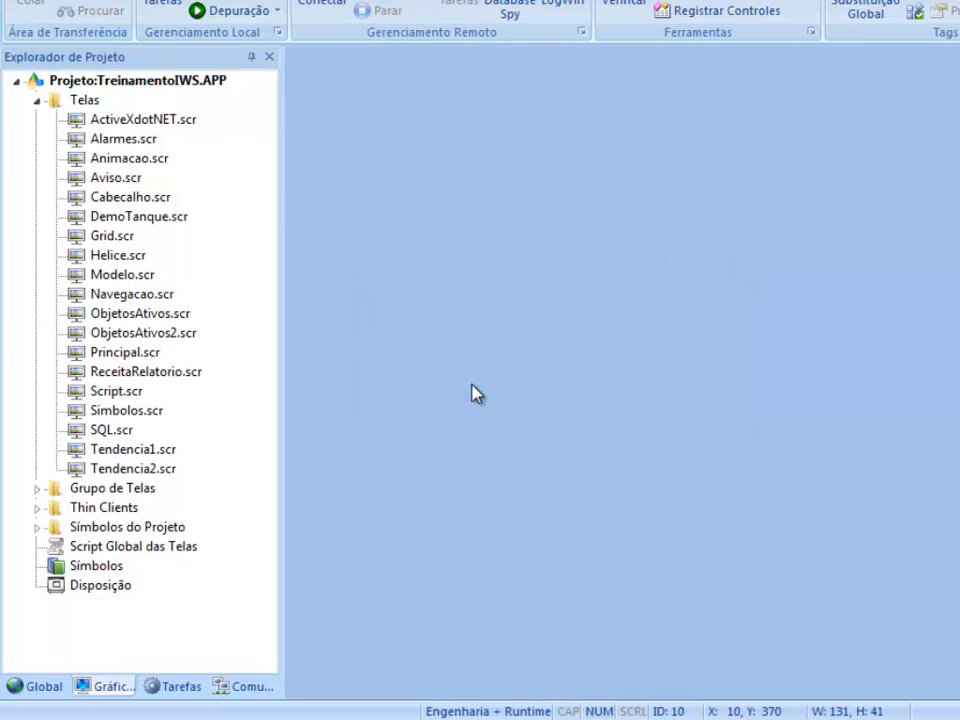
pyautogui.doubleClick(163, 201)
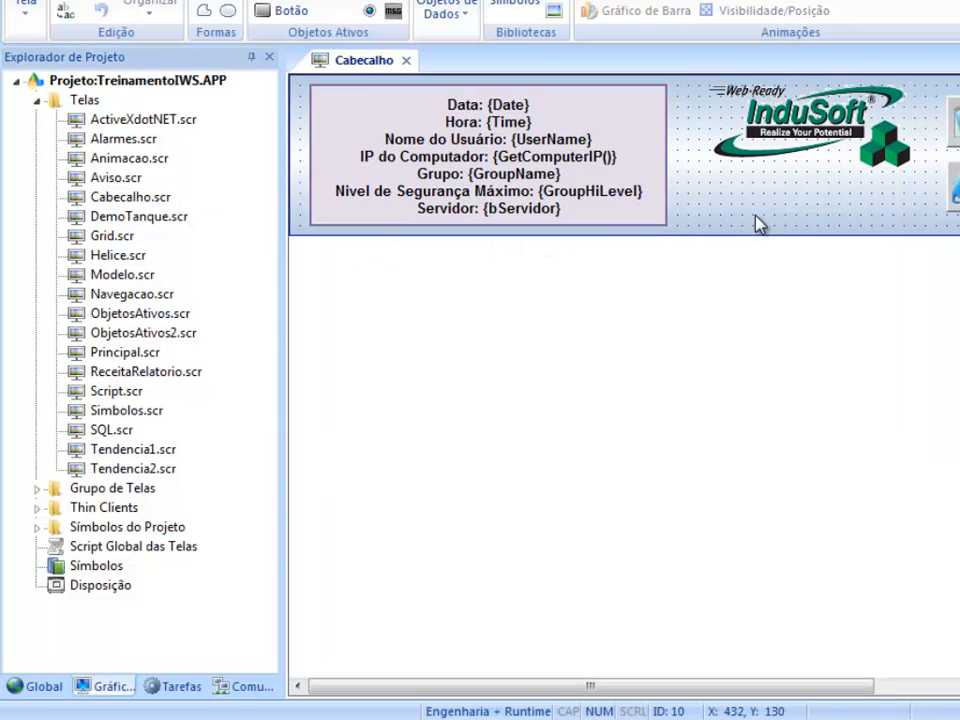
# - Draw a button about 111 by 31 below the InduSoft logo at X 360, Y 100, and caption it Portugues
pyautogui.moveTo(516, 686); pyautogui.dragTo(624, 686)
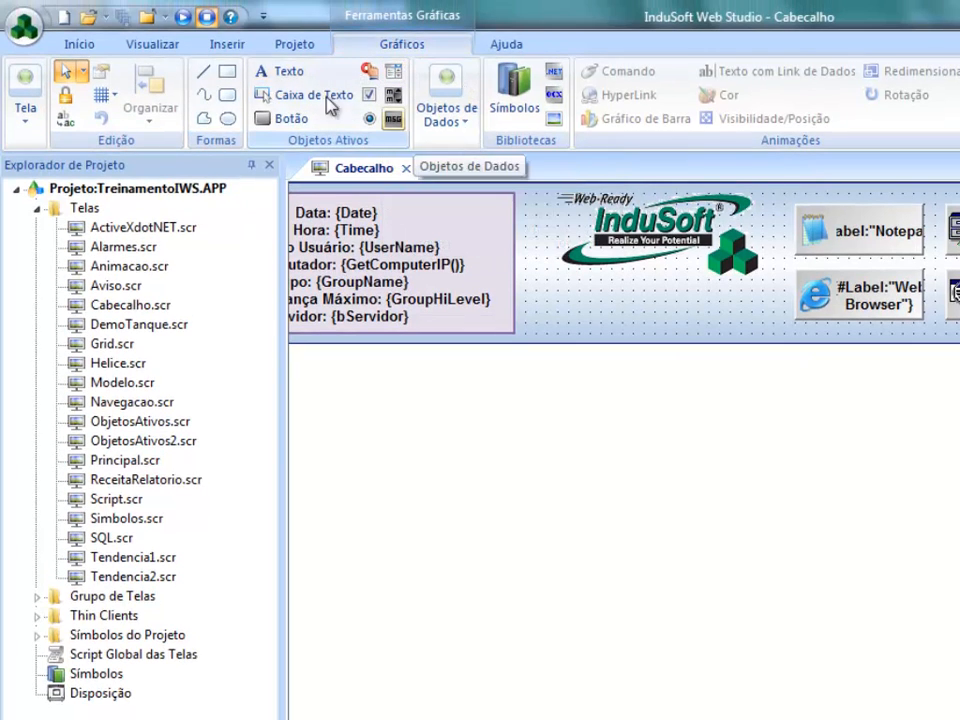
pyautogui.click(290, 118)
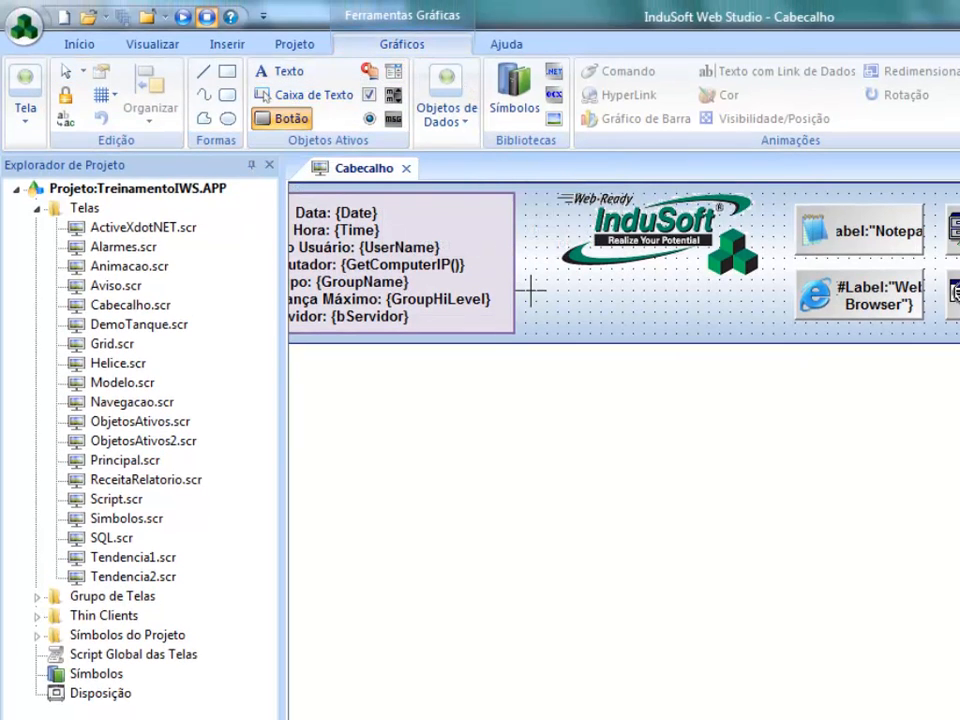
pyautogui.moveTo(527, 292); pyautogui.dragTo(638, 327)
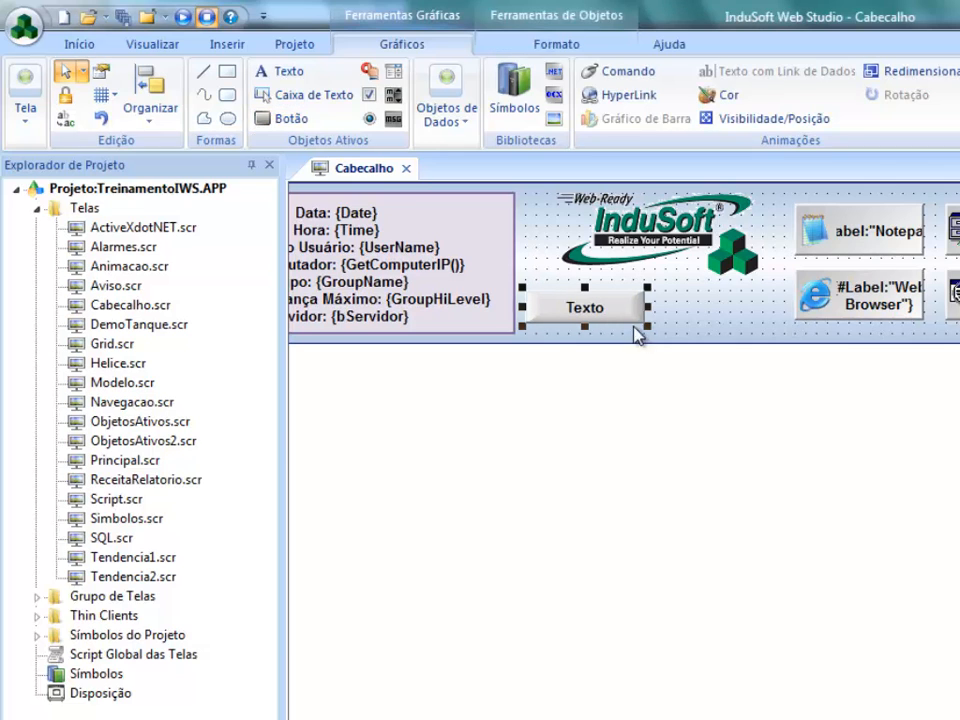
pyautogui.doubleClick(612, 318)
pyautogui.moveTo(281, 399); pyautogui.dragTo(218, 405)
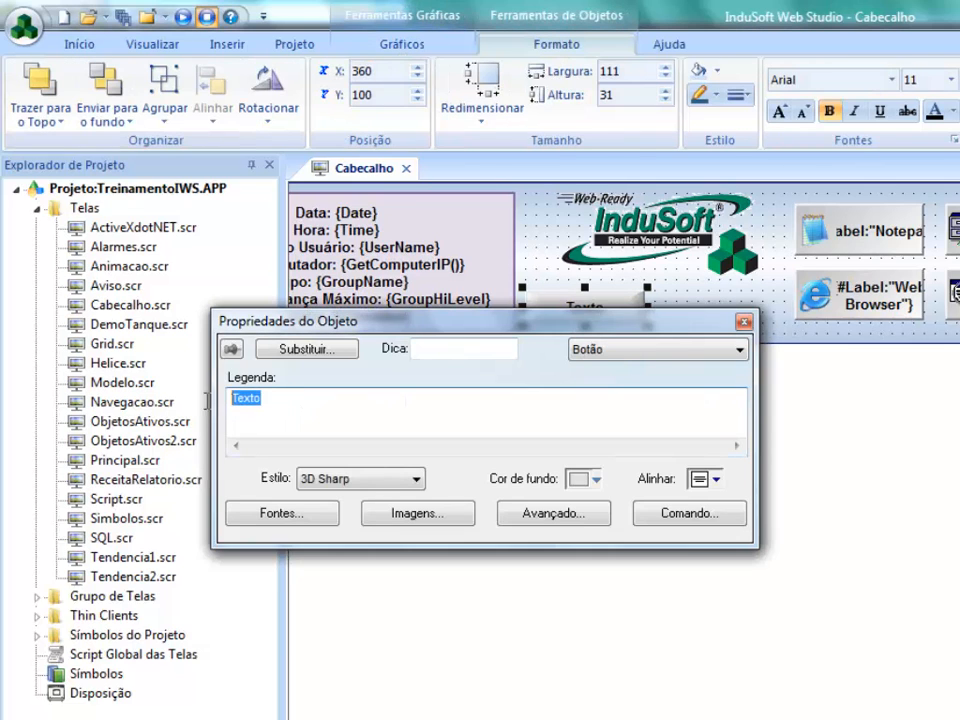
pyautogui.write('Po')
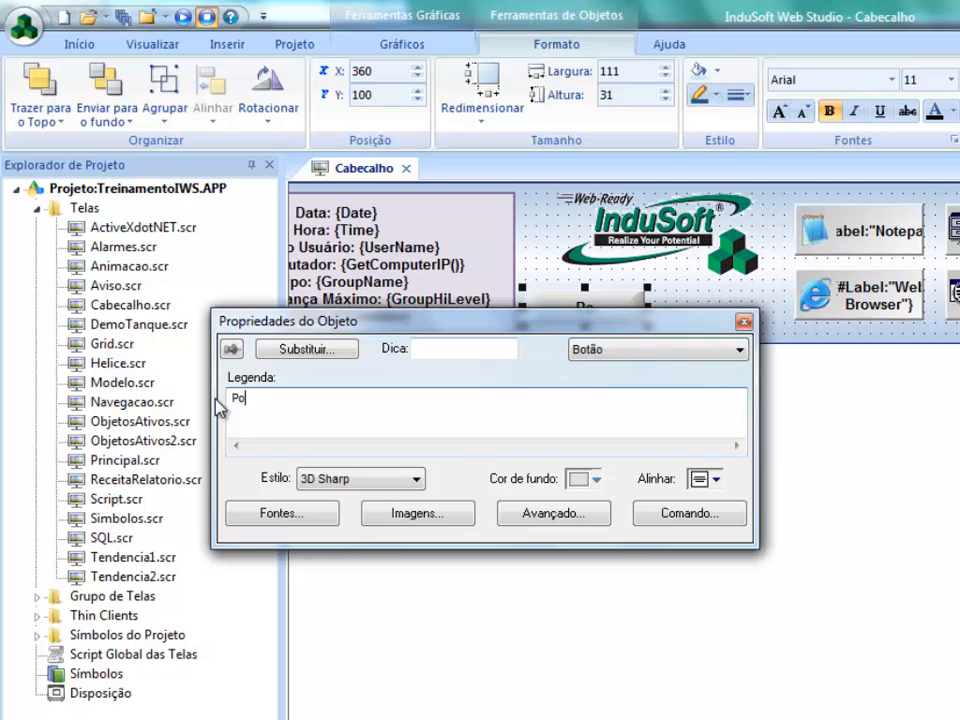
pyautogui.write('rtugues')
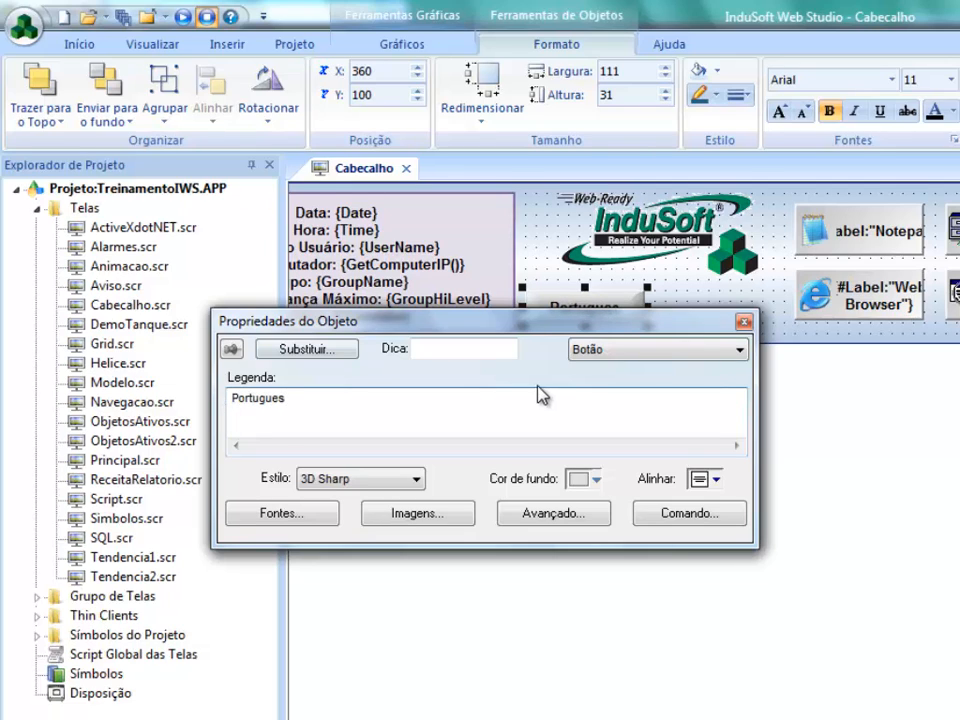
# - Duplicate the Portugues button beside the original at X 480, Y 100, and caption the copy Ingles
pyautogui.moveTo(531, 321); pyautogui.dragTo(552, 394)
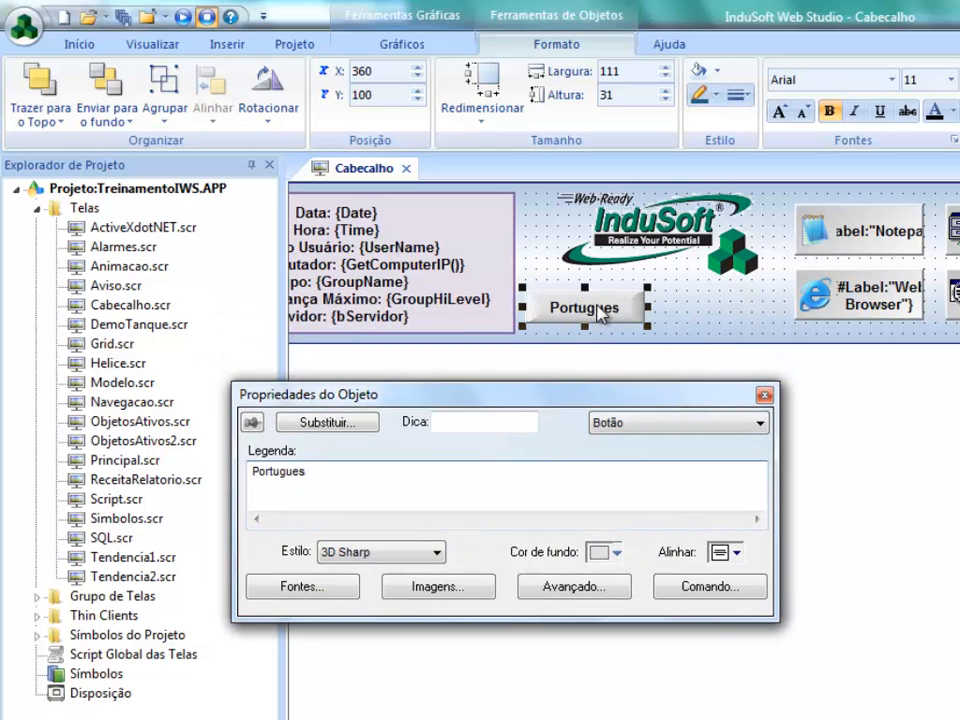
pyautogui.moveTo(600, 312); pyautogui.dragTo(726, 320)
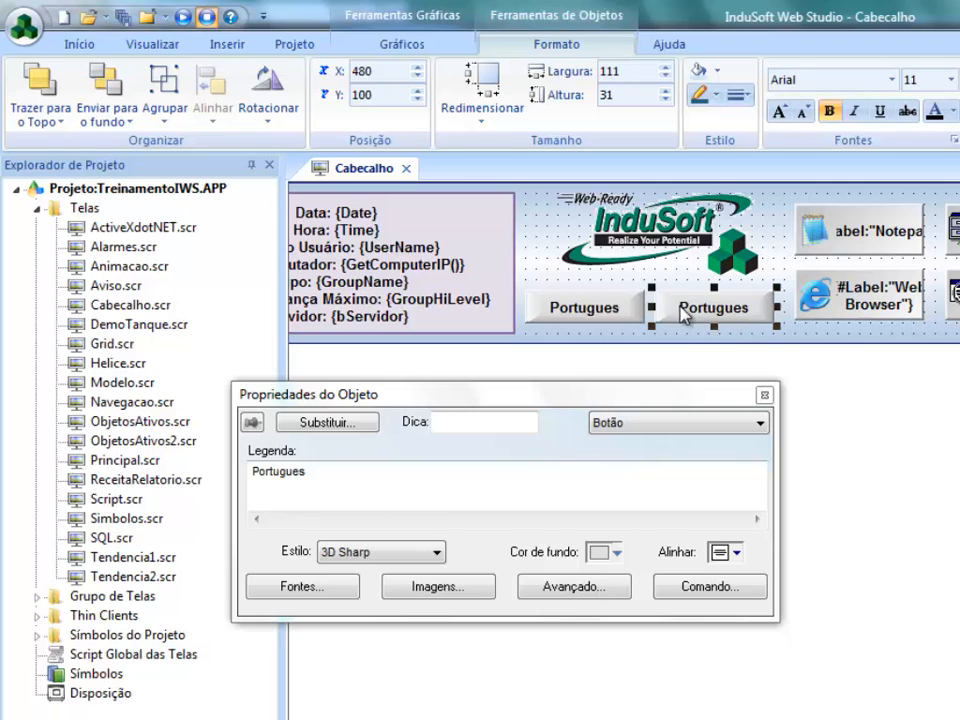
pyautogui.moveTo(321, 478); pyautogui.dragTo(189, 480)
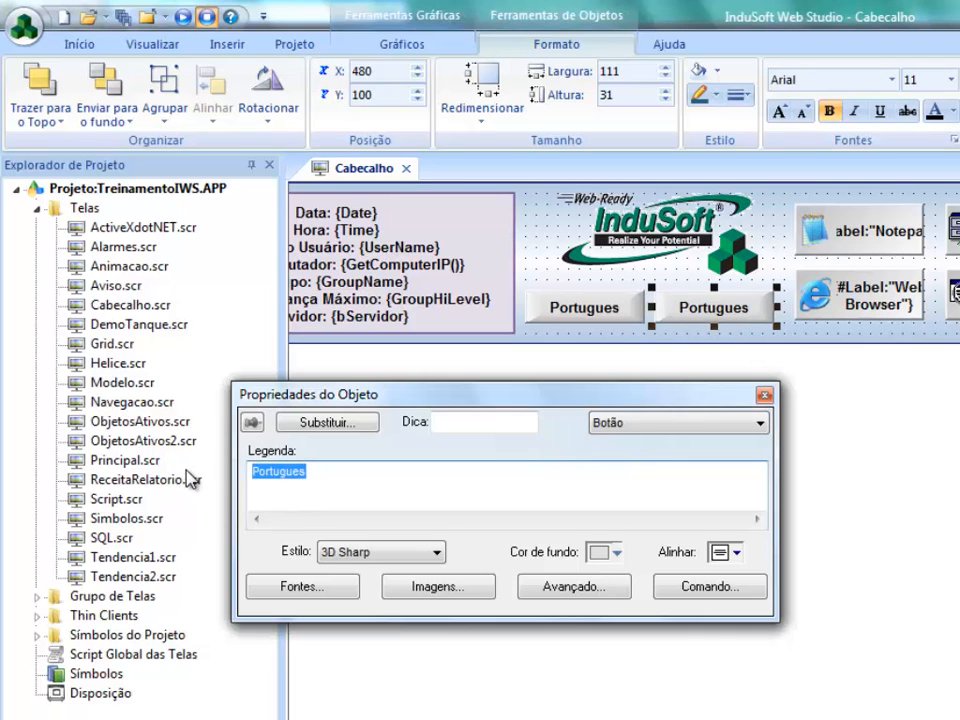
pyautogui.write('Ingles')
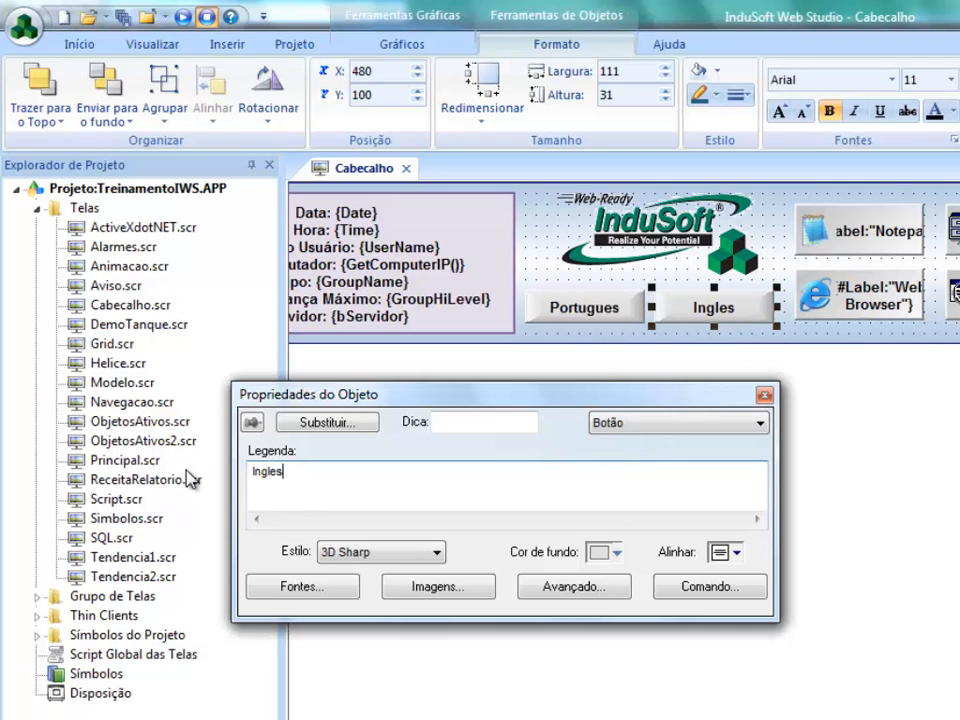
# - Give the Portugues button a VBScript command that runs $SetLanguage(1046) on press (Ao Pressionar)
pyautogui.click(553, 310)
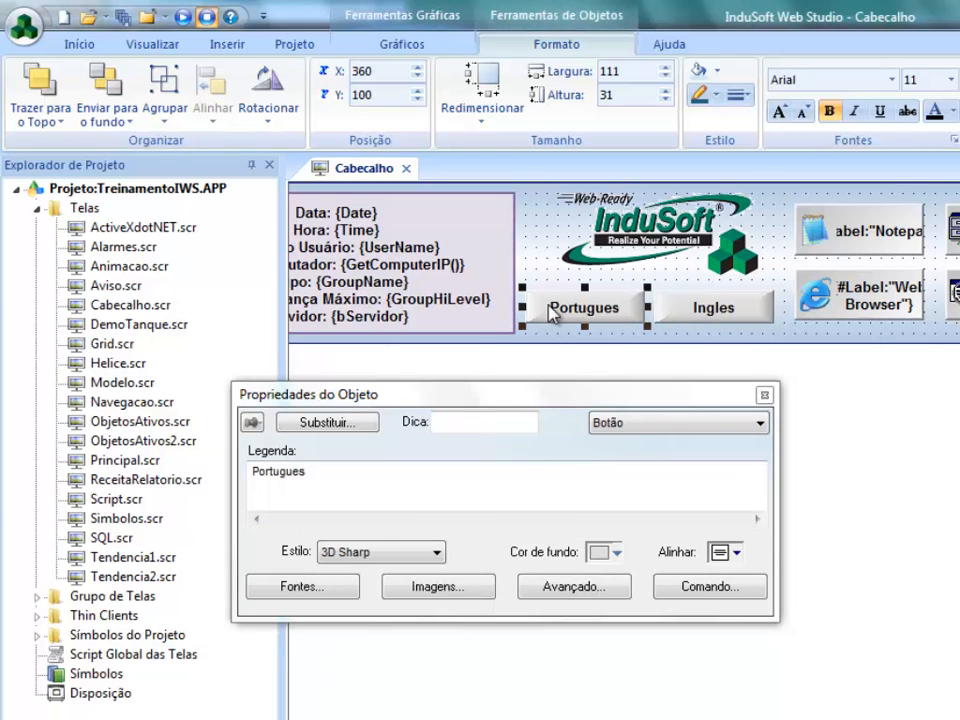
pyautogui.click(690, 585)
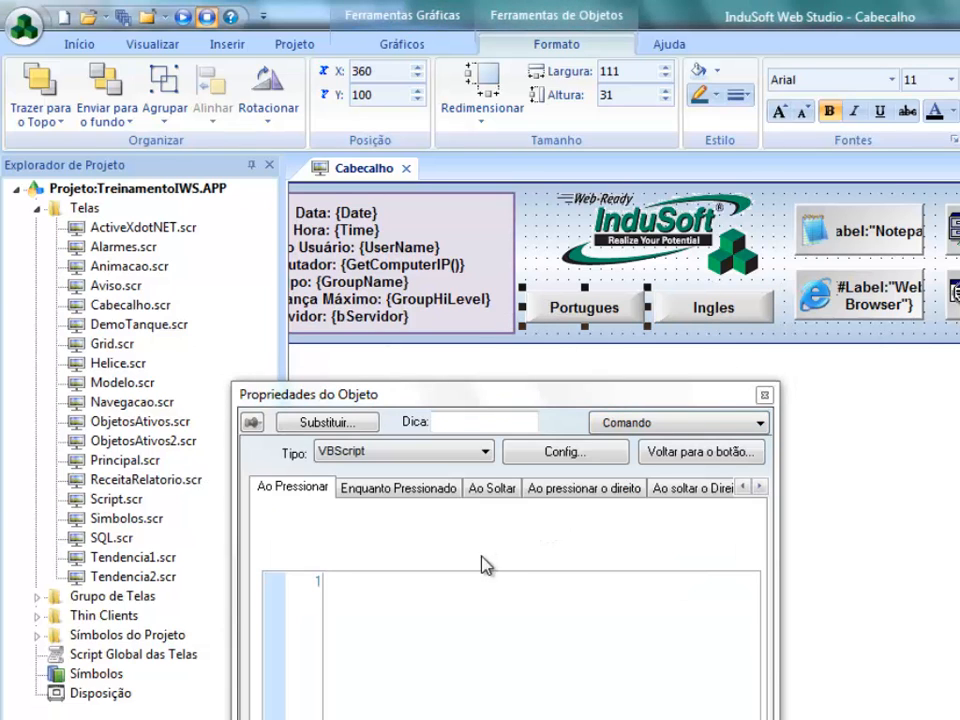
pyautogui.moveTo(512, 400); pyautogui.dragTo(535, 323)
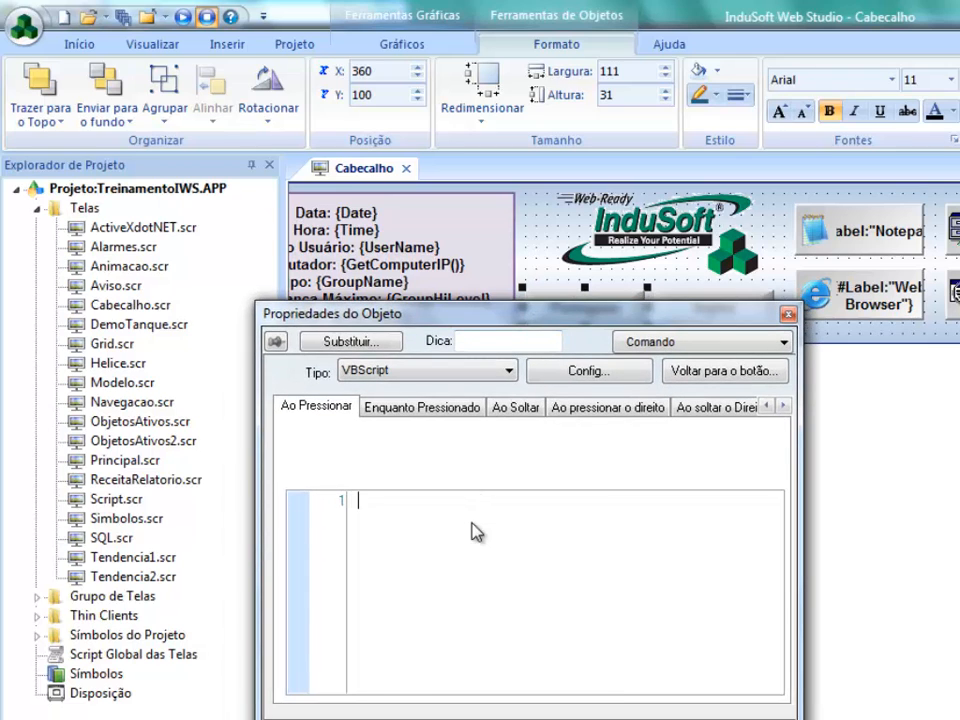
pyautogui.write('$Set')
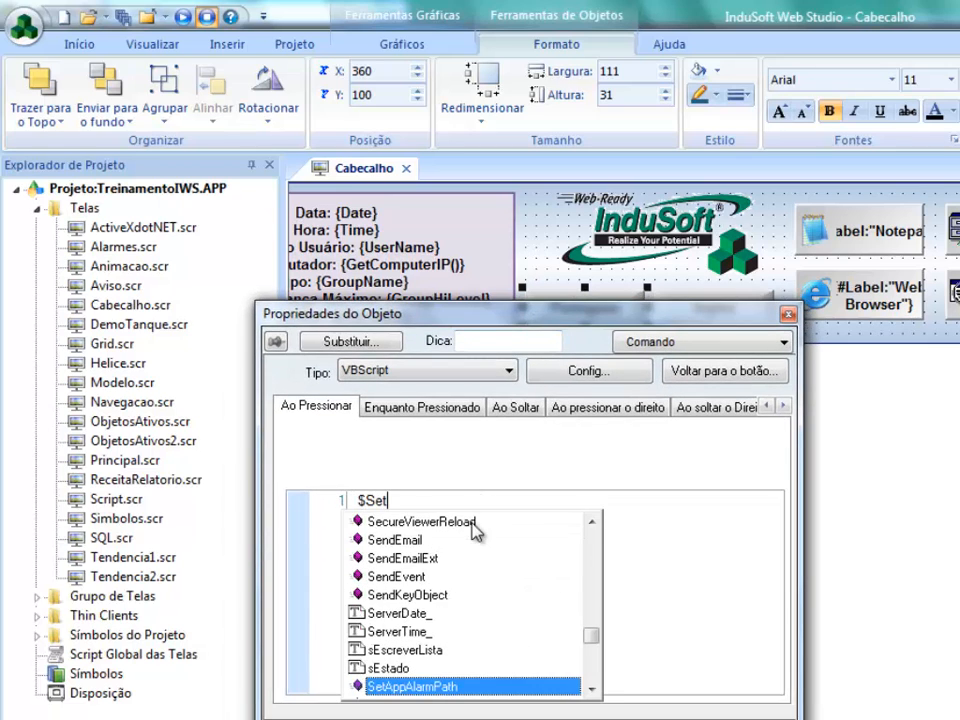
pyautogui.write('langue')
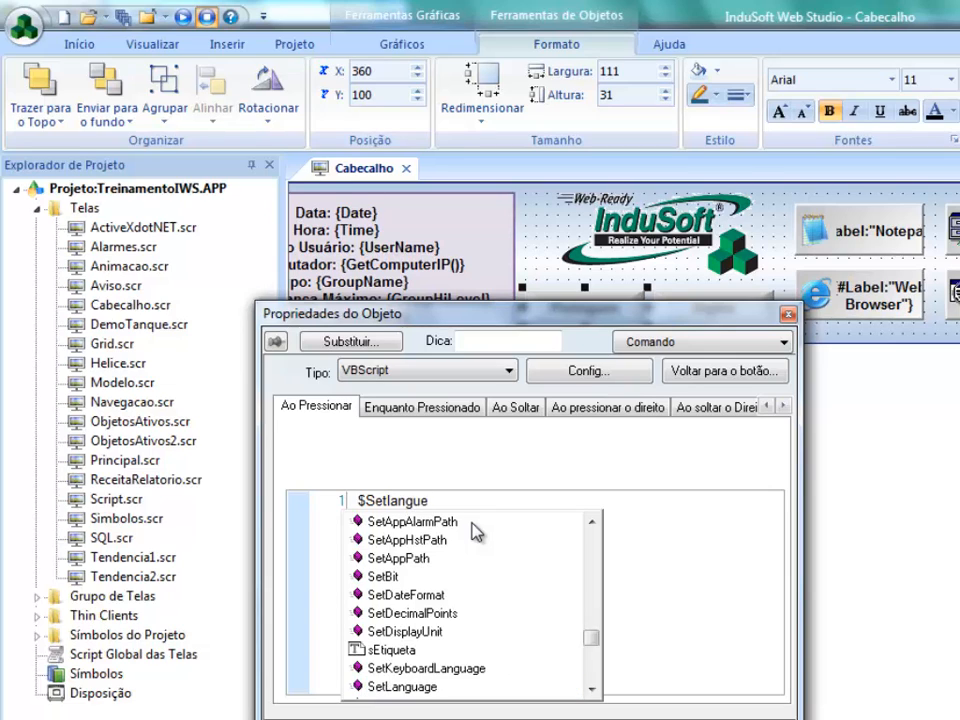
pyautogui.press('Return')
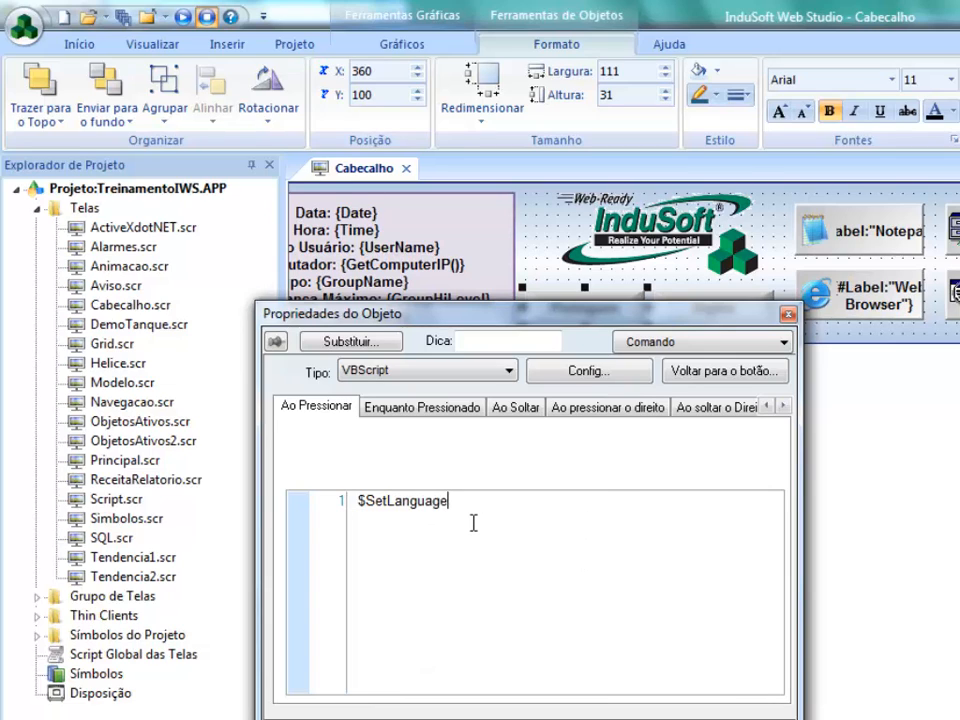
pyautogui.write('(1046')
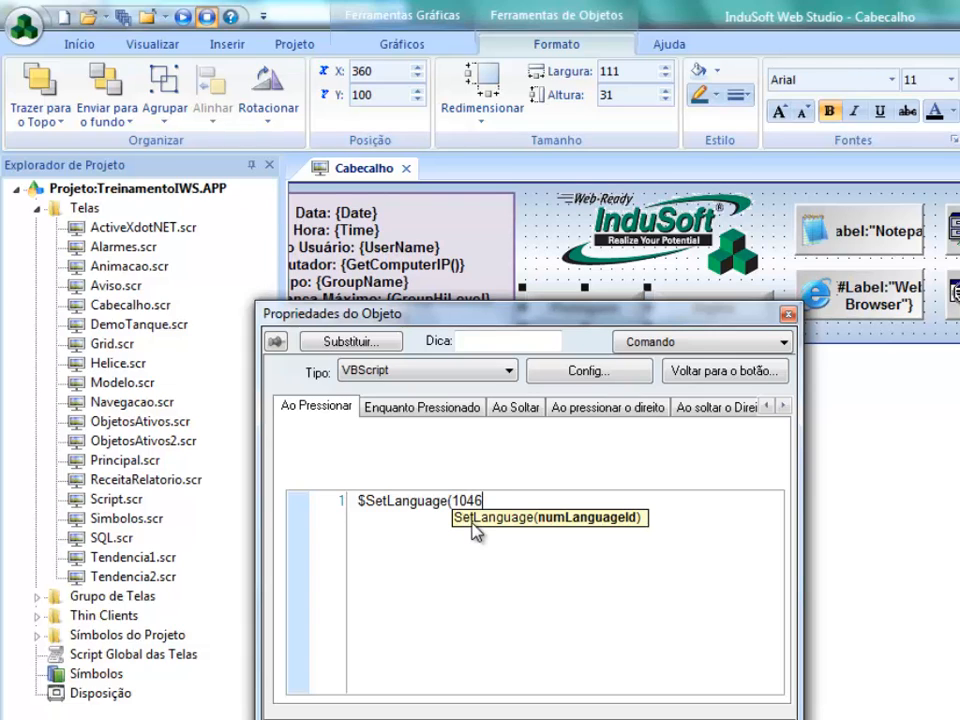
pyautogui.write(')')
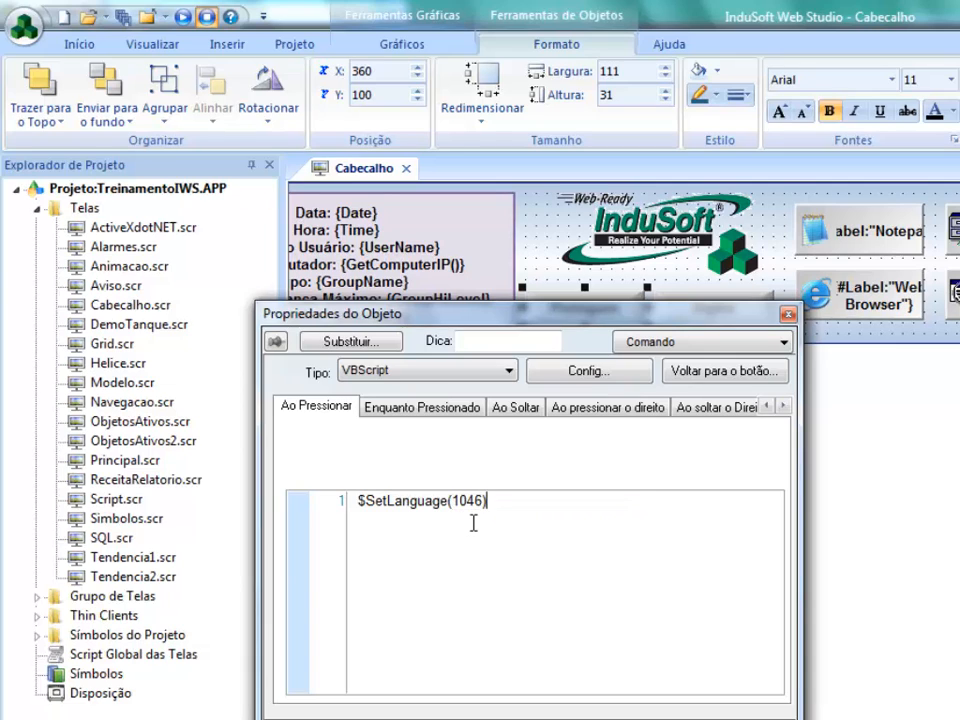
# - Copy the Portugues button's script into the Ingles button's on-press command and change it to $SetLanguage(2057)
pyautogui.moveTo(500, 501); pyautogui.dragTo(332, 505)
pyautogui.hotkey('ctrl', 'c')
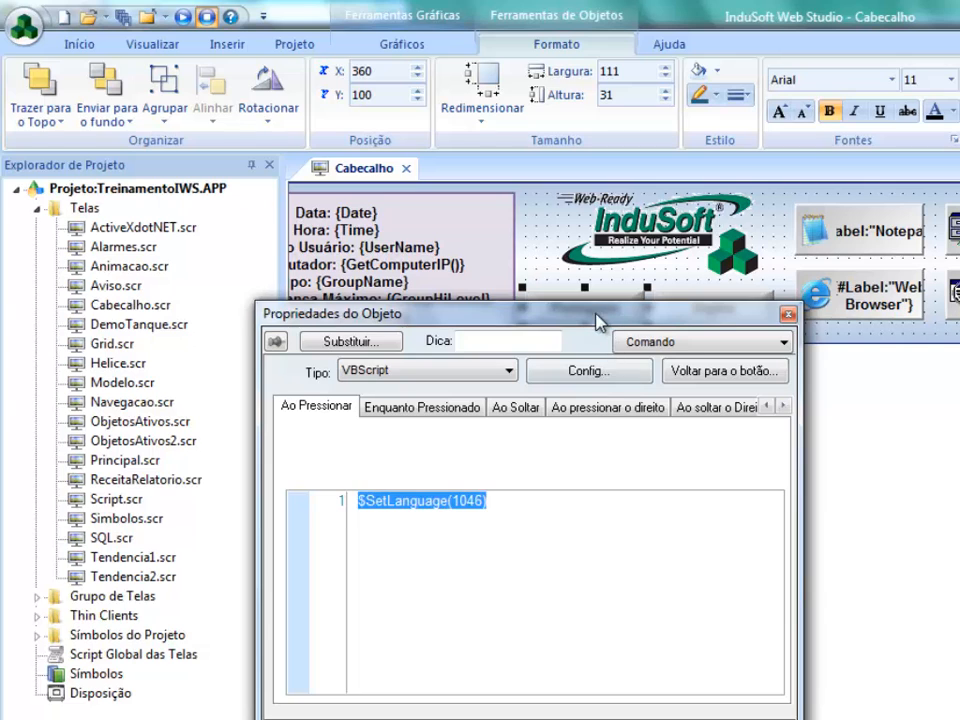
pyautogui.moveTo(600, 313); pyautogui.dragTo(606, 342)
pyautogui.click(748, 310)
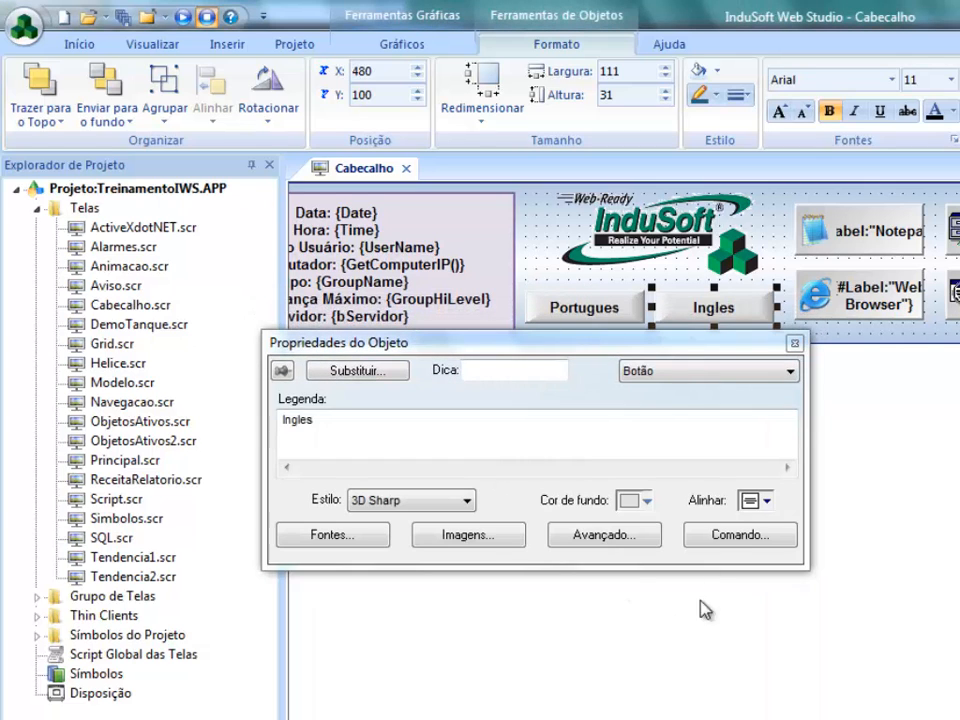
pyautogui.click(714, 538)
pyautogui.click(564, 545)
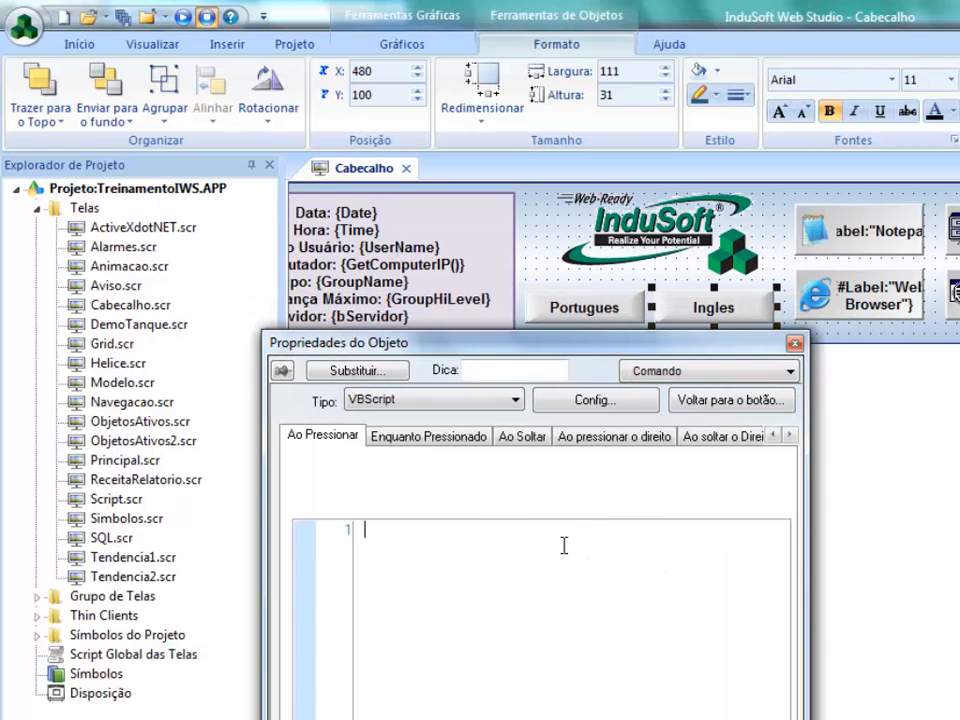
pyautogui.hotkey('ctrl', 'v')
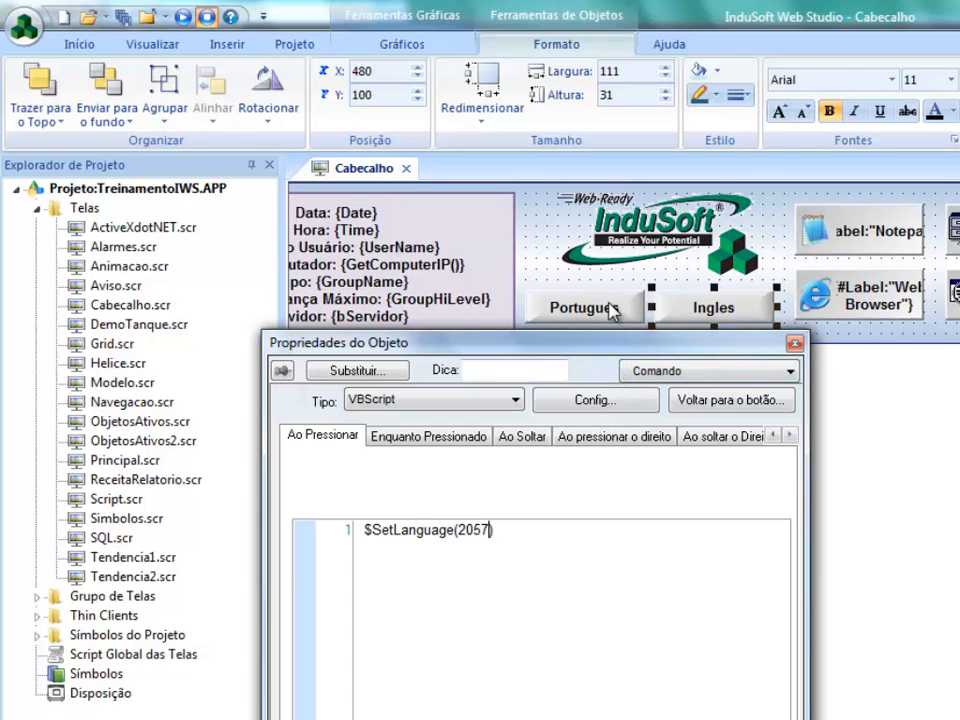
# - Finish editing the button properties, and save and close the Cabecalho screen
pyautogui.click(530, 268)
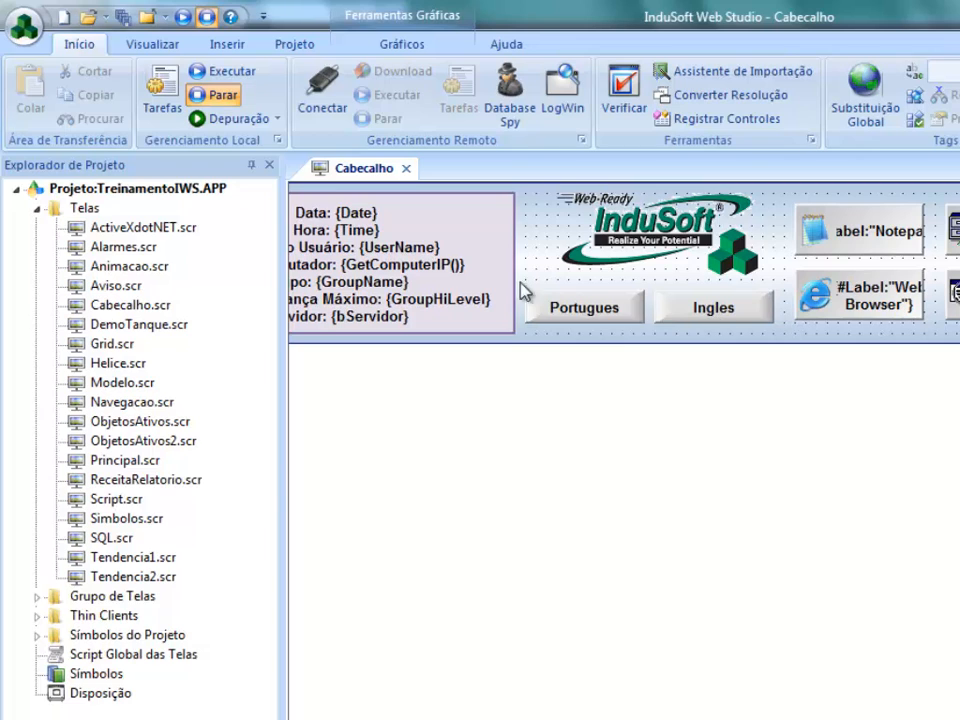
pyautogui.click(406, 168)
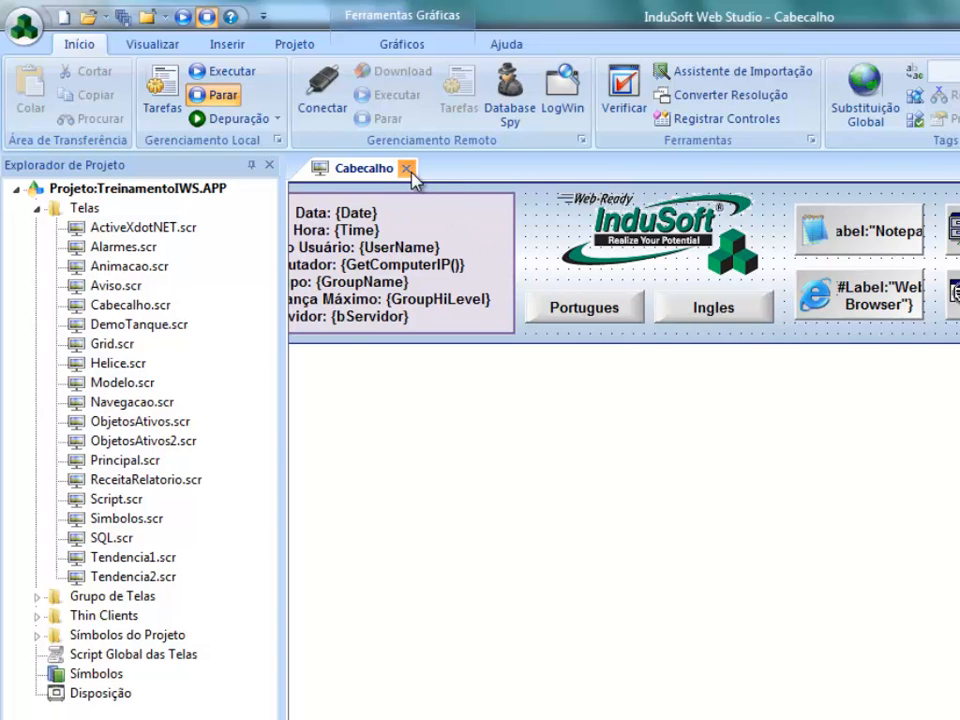
pyautogui.click(467, 497)
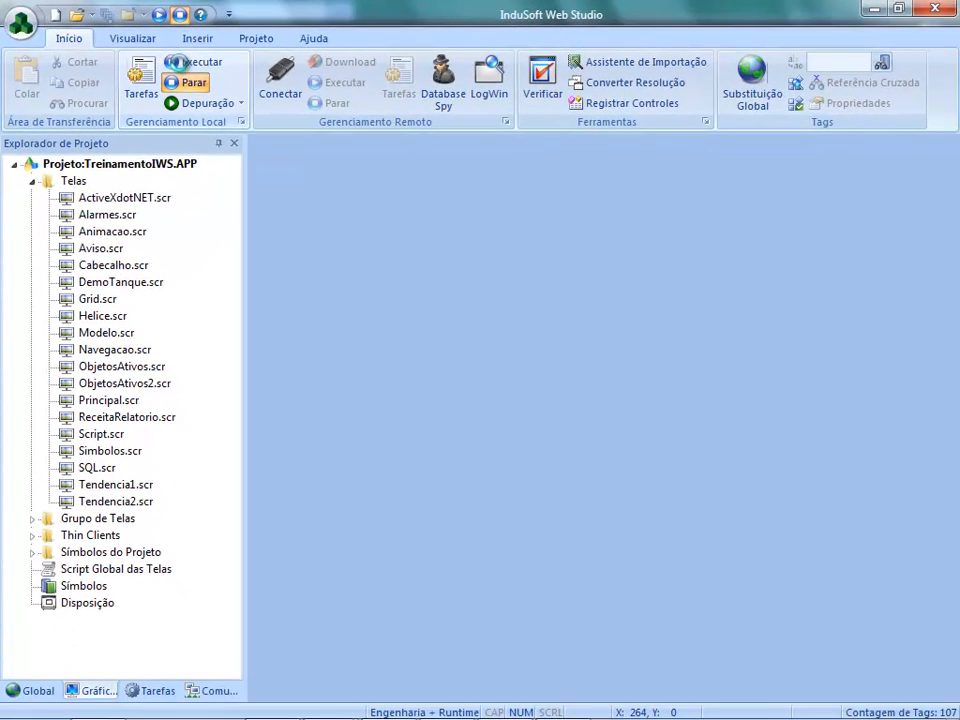
# - Run the project and switch the runtime screens to English with the Ingles button
pyautogui.click(176, 62)
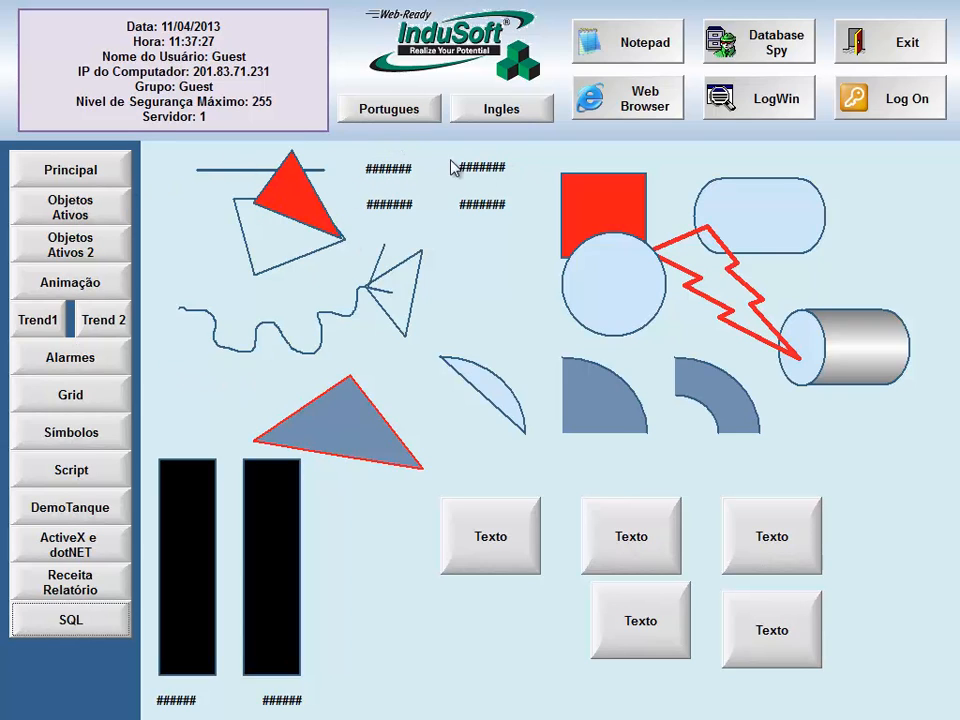
pyautogui.click(497, 118)
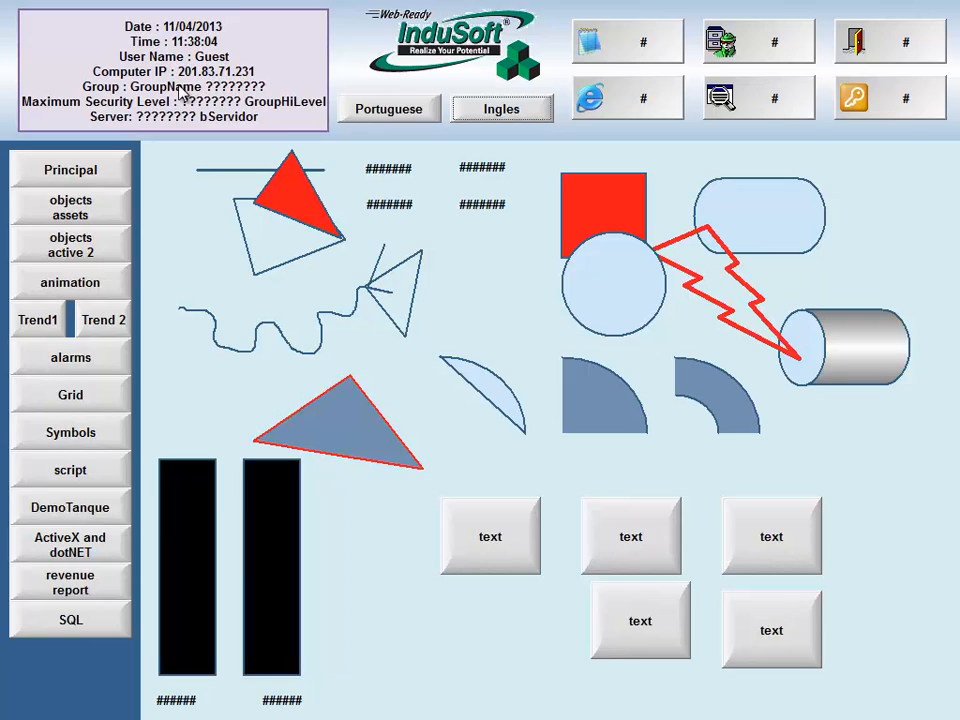
# - Switch the runtime screens back to Portuguese with the Portugues button, and exit the running application
pyautogui.click(393, 118)
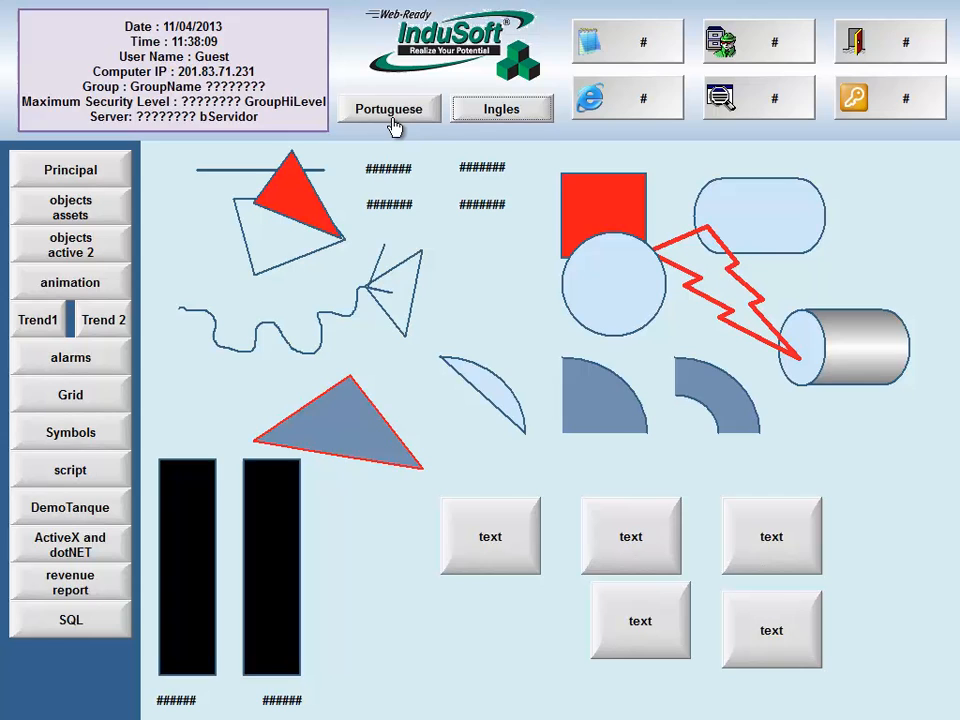
pyautogui.click(870, 62)
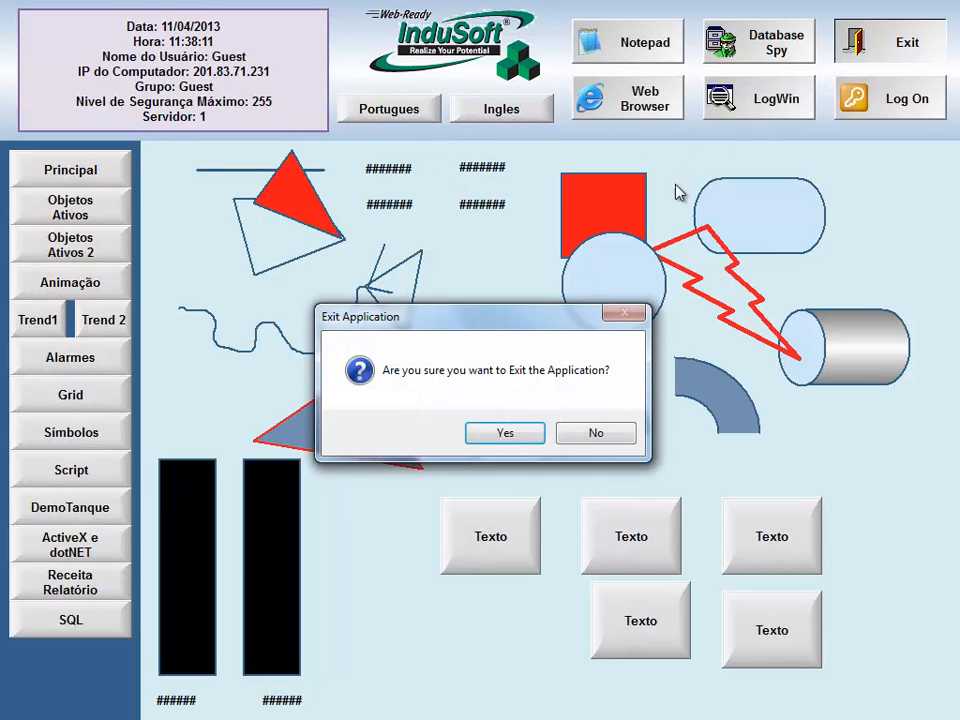
pyautogui.click(497, 436)
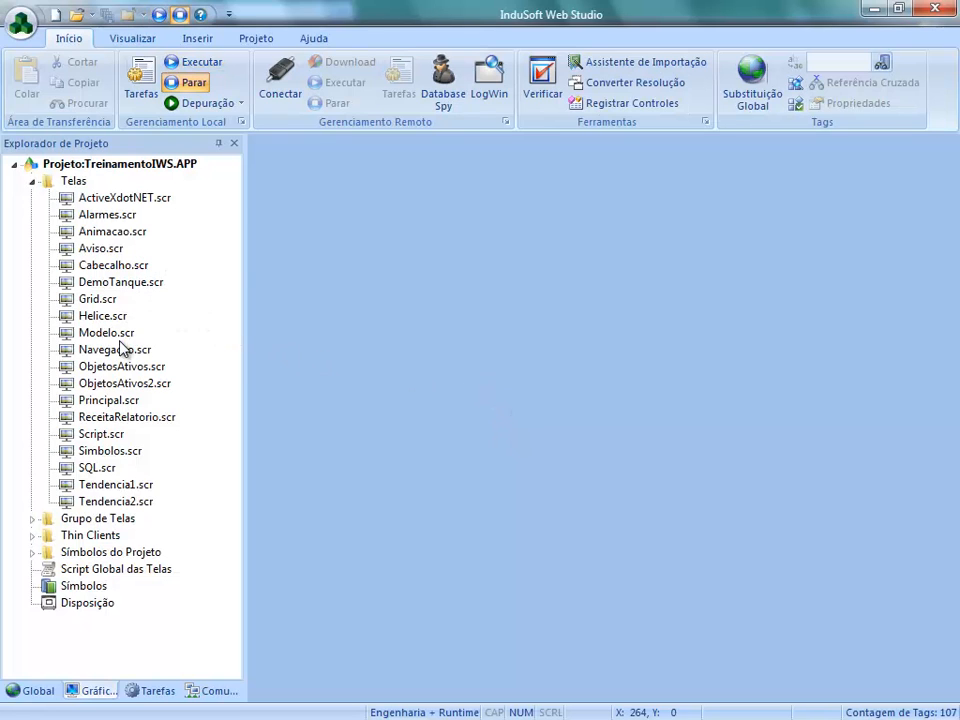
# - Turn off Permitir tradução for the caption of the Cabecalho screen's system information rectangle, and save and close the screen
pyautogui.doubleClick(108, 267)
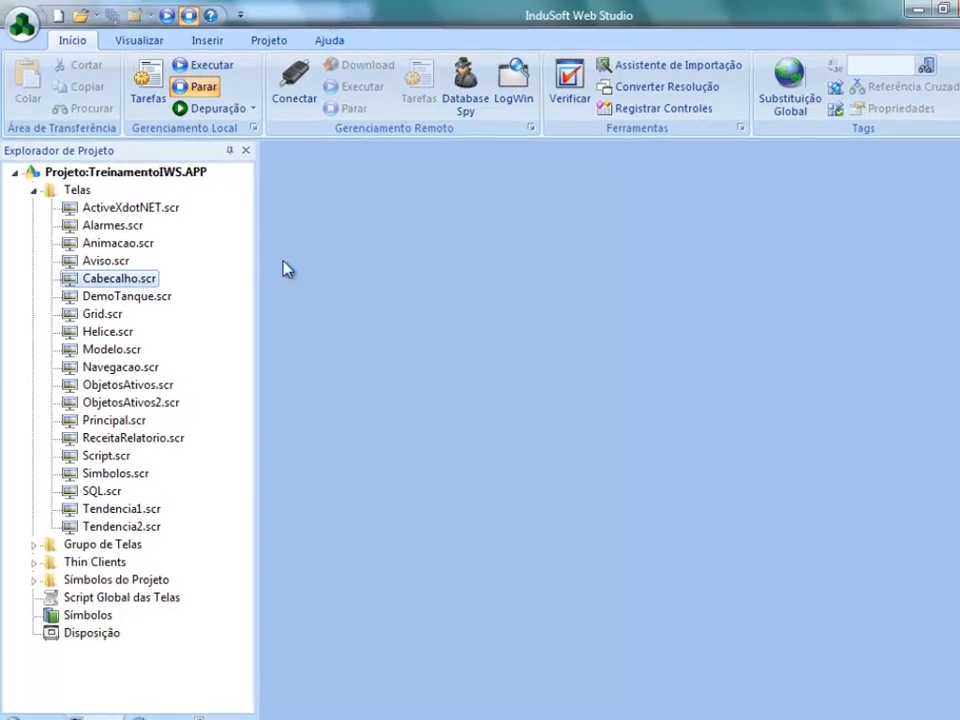
pyautogui.doubleClick(326, 245)
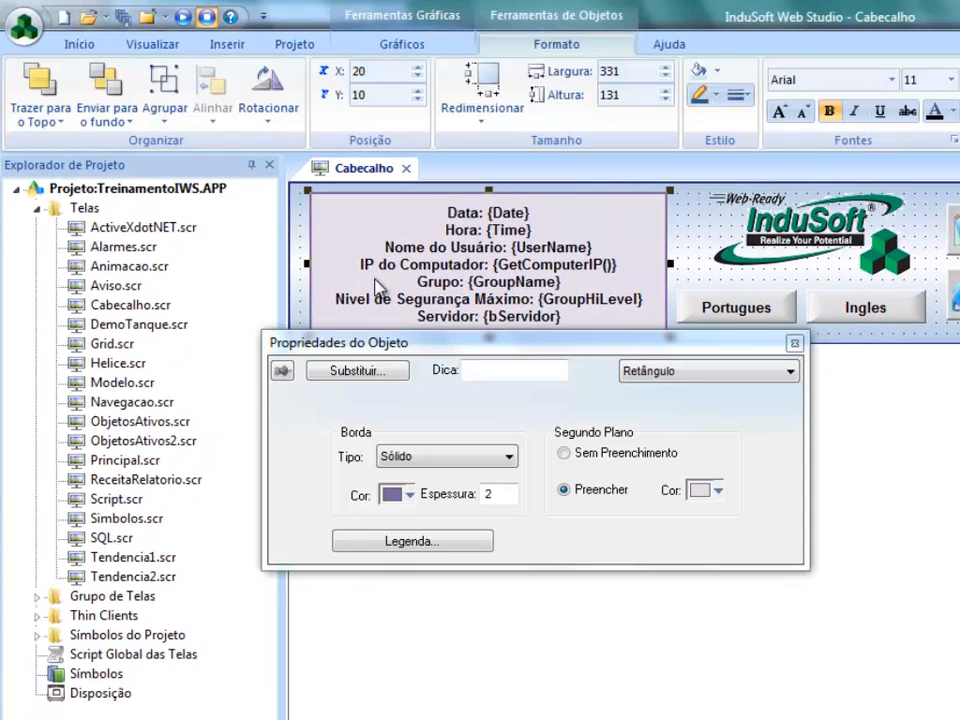
pyautogui.click(376, 541)
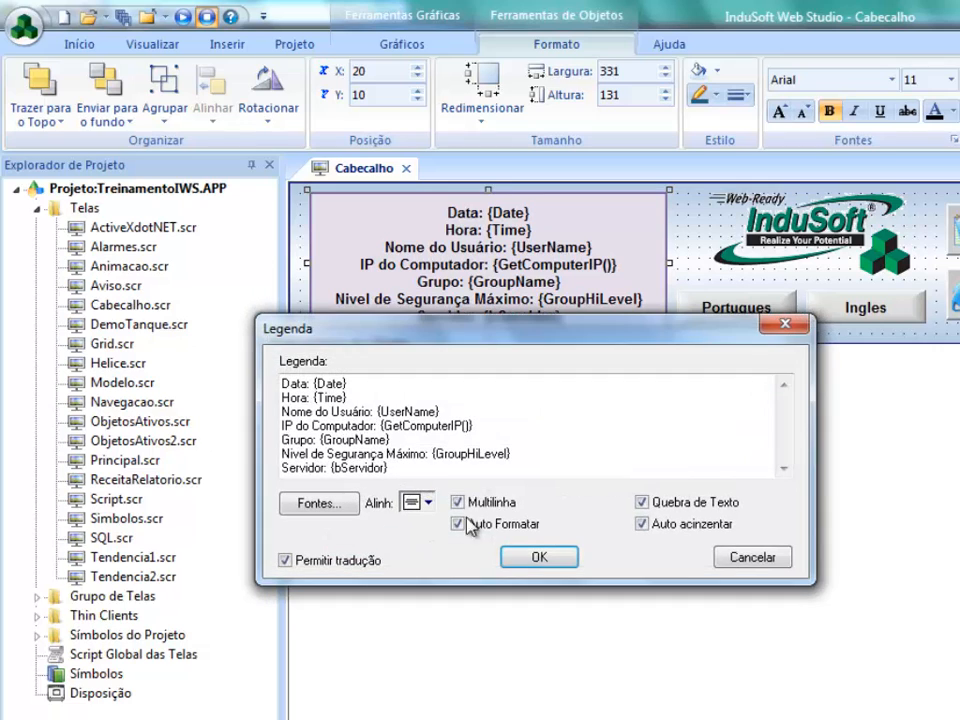
pyautogui.click(360, 568)
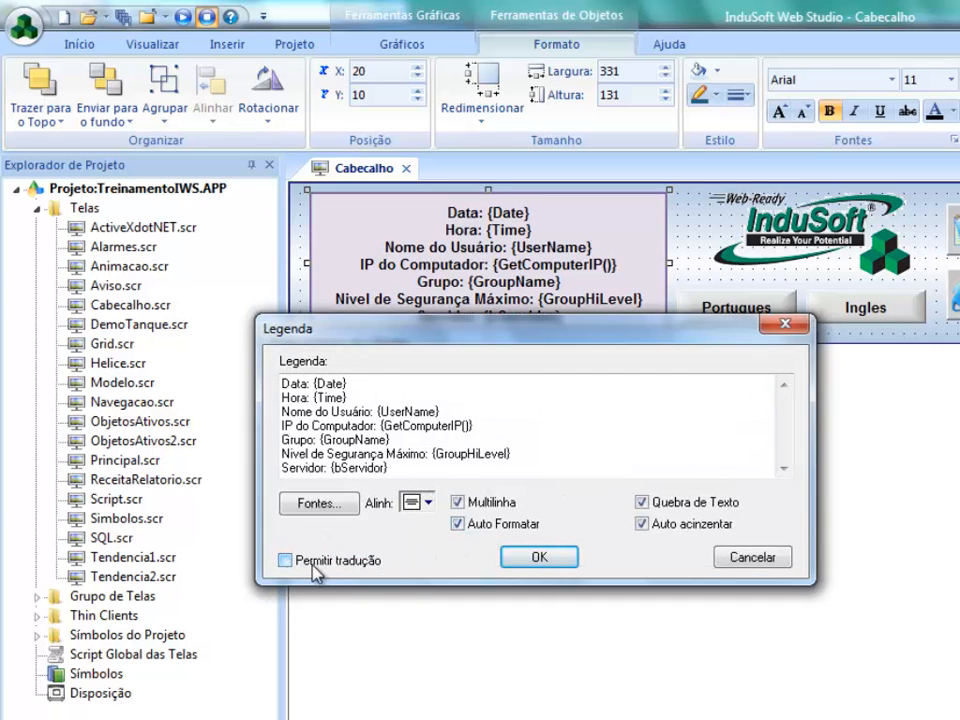
pyautogui.click(538, 558)
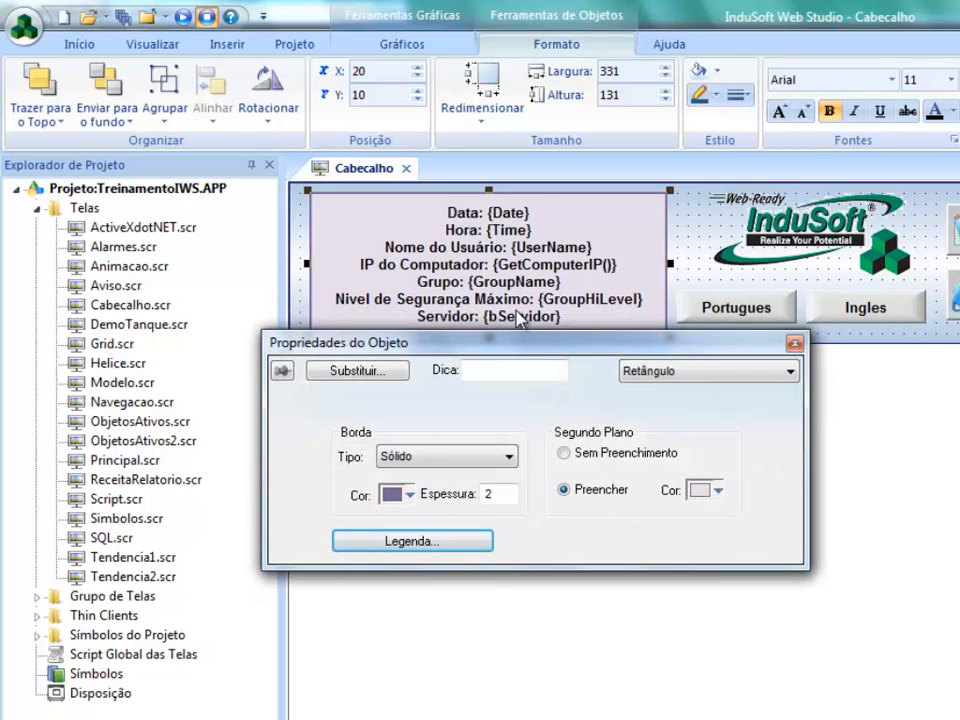
pyautogui.press('Escape')
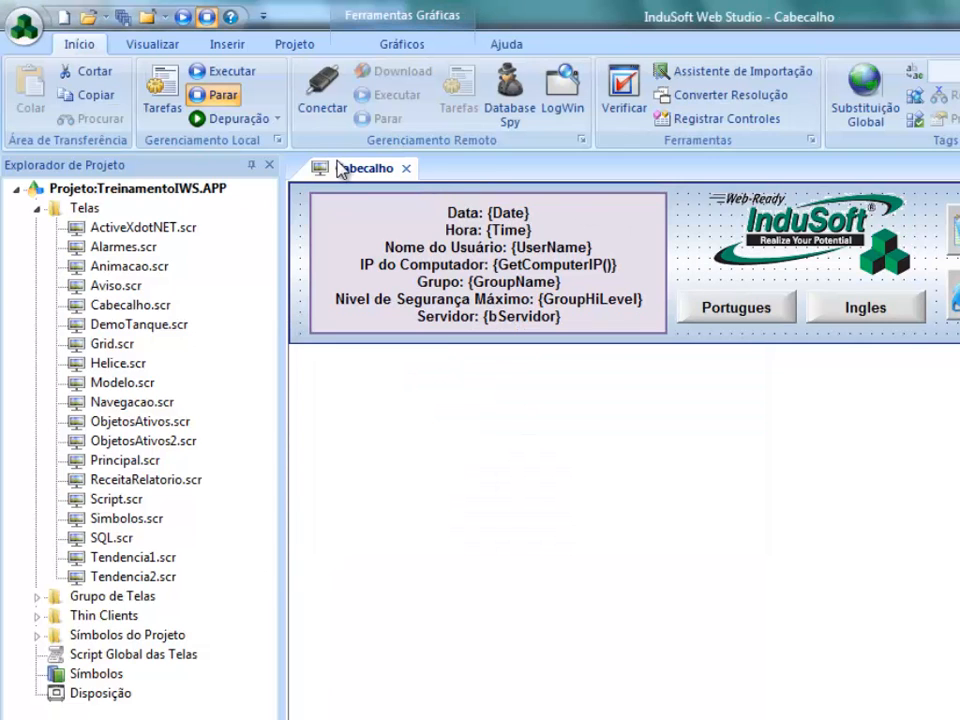
pyautogui.click(406, 168)
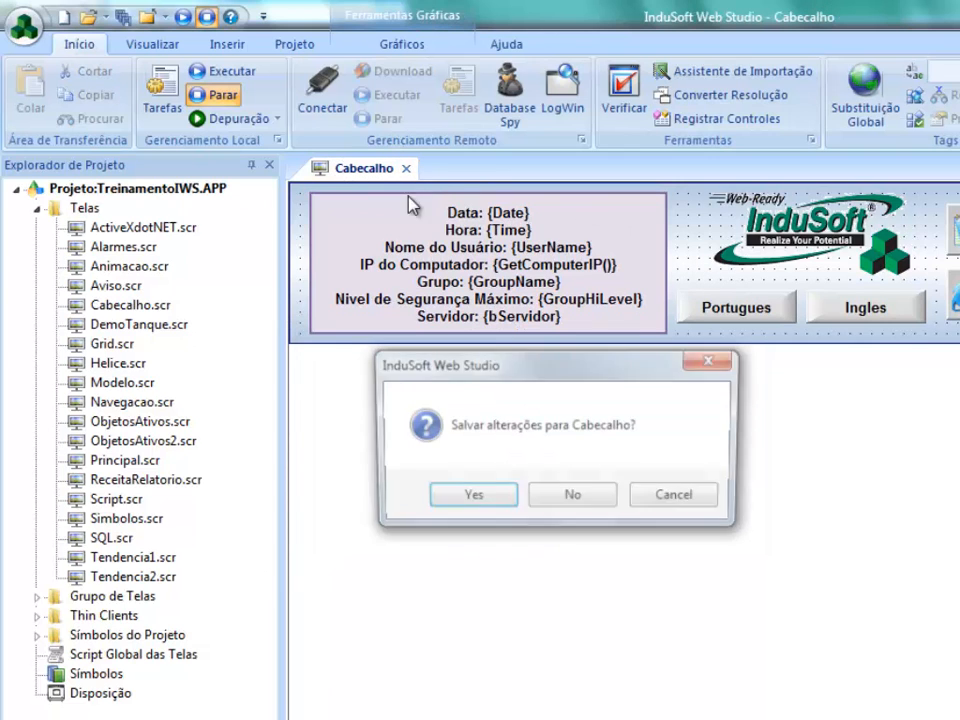
pyautogui.click(446, 497)
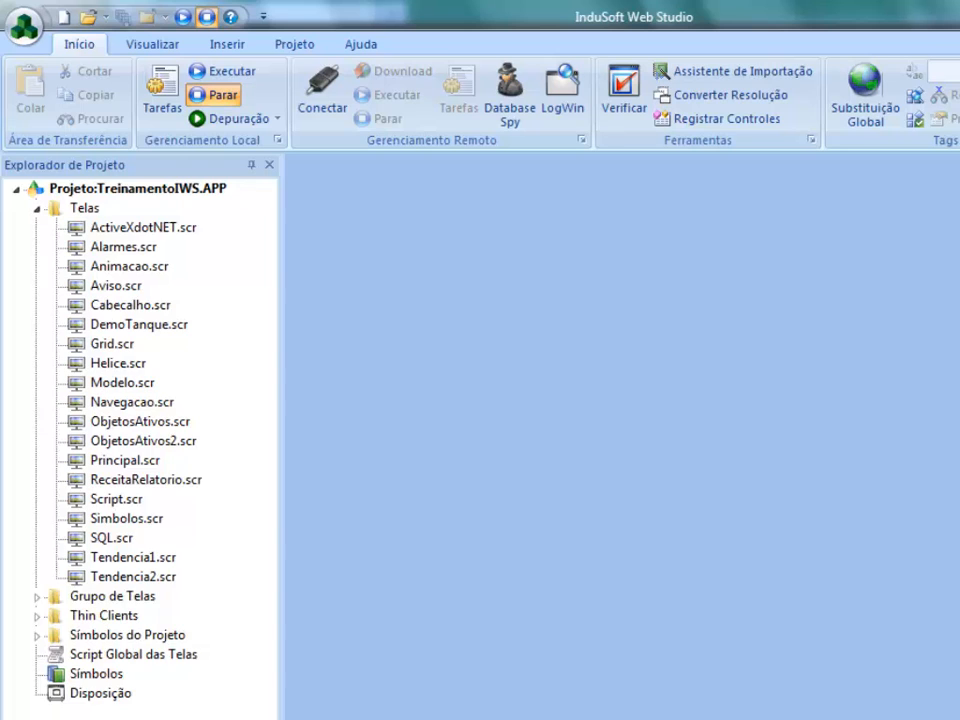
# - Examine the Portuguese source texts and their English translations throughout the project's translation table, and close the table
pyautogui.doubleClick(100, 345)
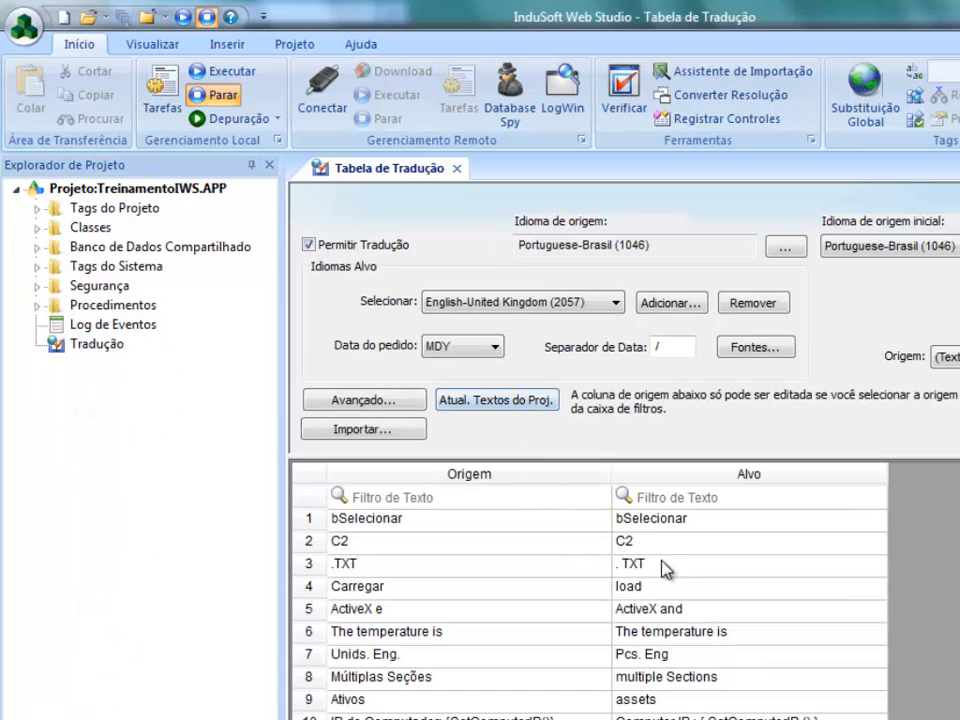
pyautogui.click(665, 566)
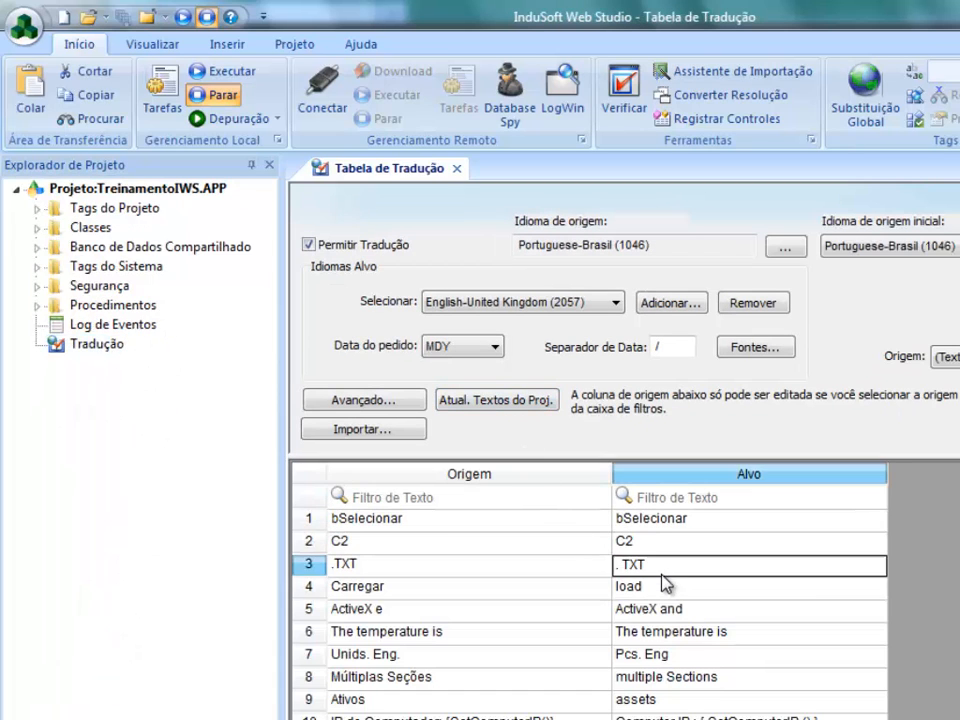
pyautogui.scroll(-5, 700, 613)
pyautogui.scroll(-5, 697, 625)
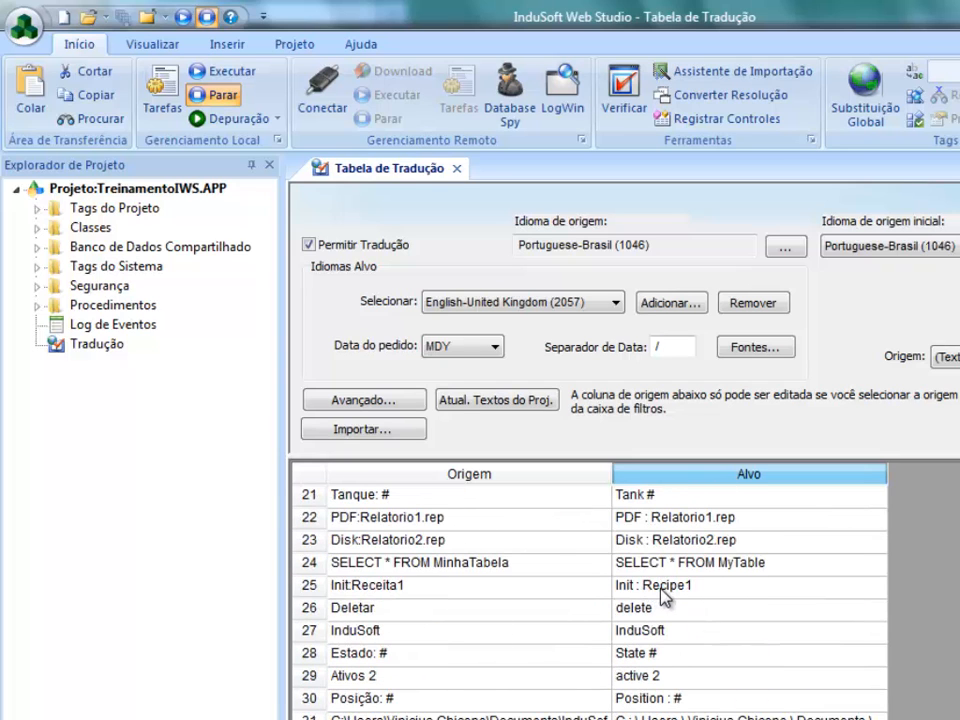
pyautogui.scroll(-5, 666, 597)
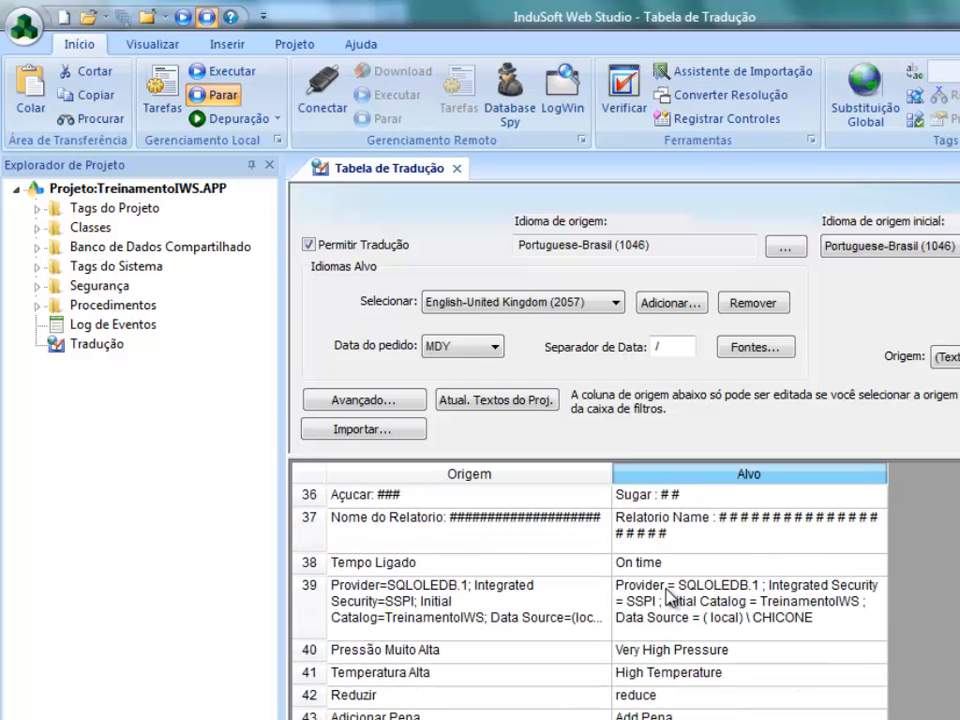
pyautogui.scroll(-2, 666, 597)
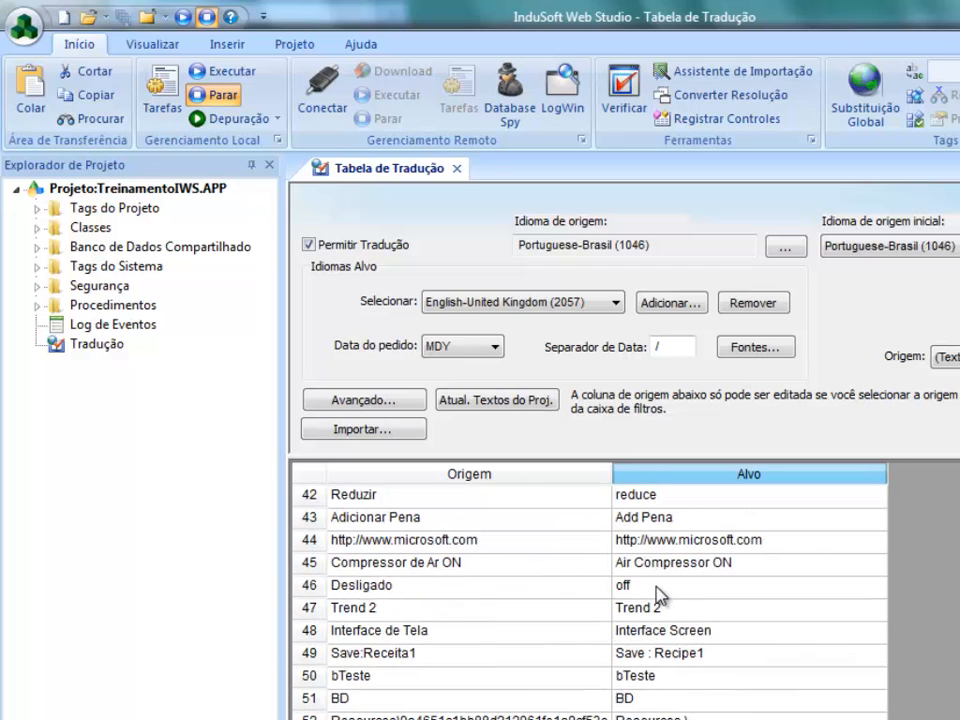
pyautogui.scroll(-2, 695, 594)
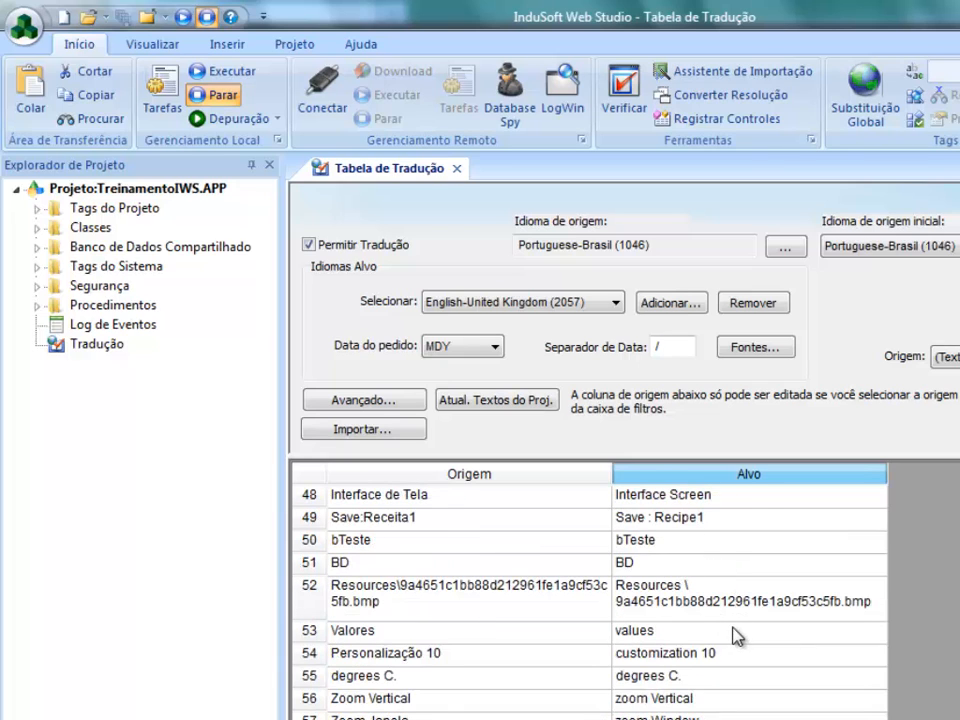
pyautogui.scroll(-7, 748, 640)
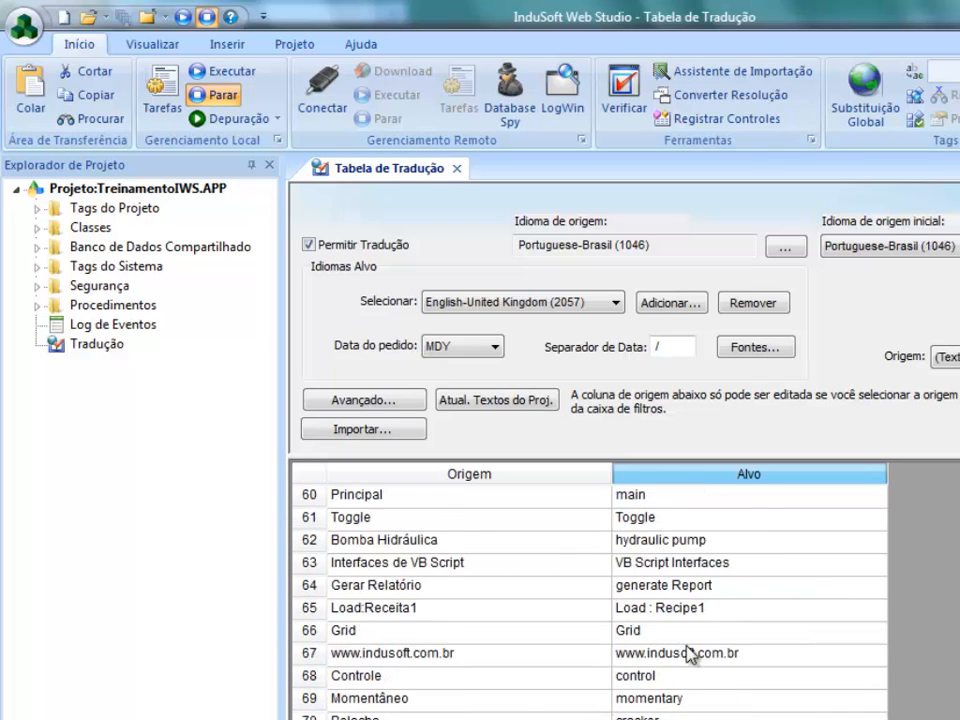
pyautogui.scroll(-2, 720, 645)
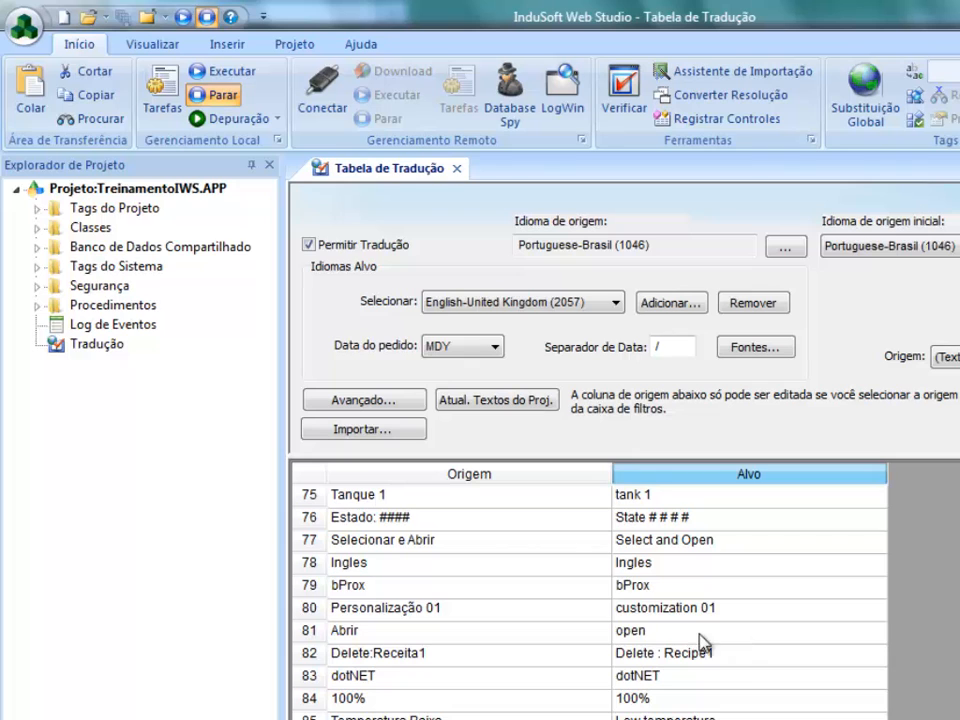
pyautogui.scroll(-6, 700, 632)
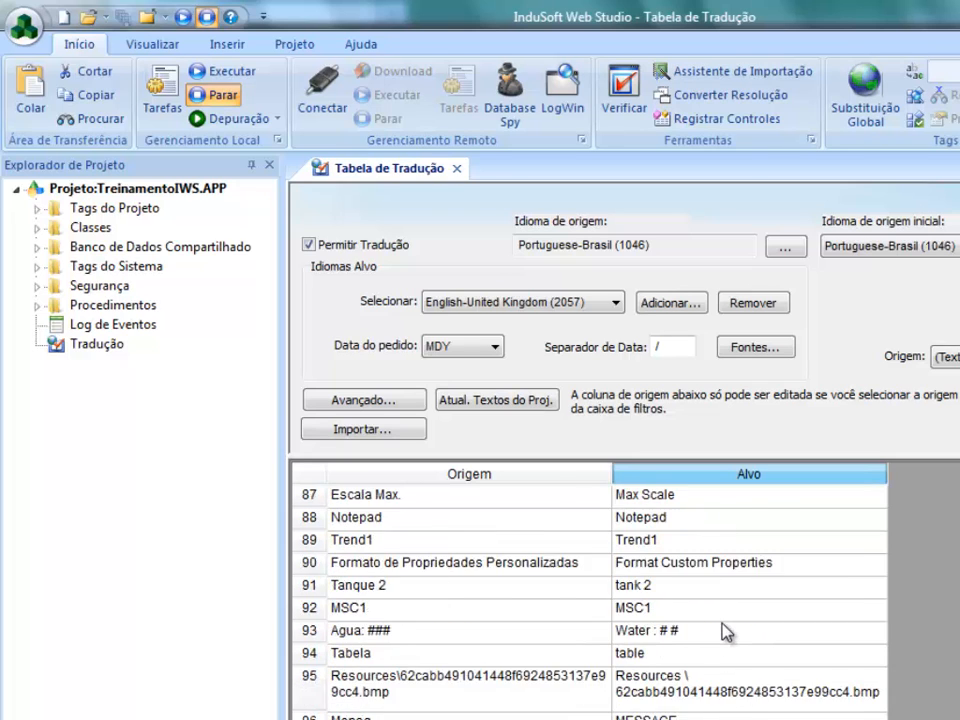
pyautogui.click(707, 657)
pyautogui.scroll(-3, 720, 660)
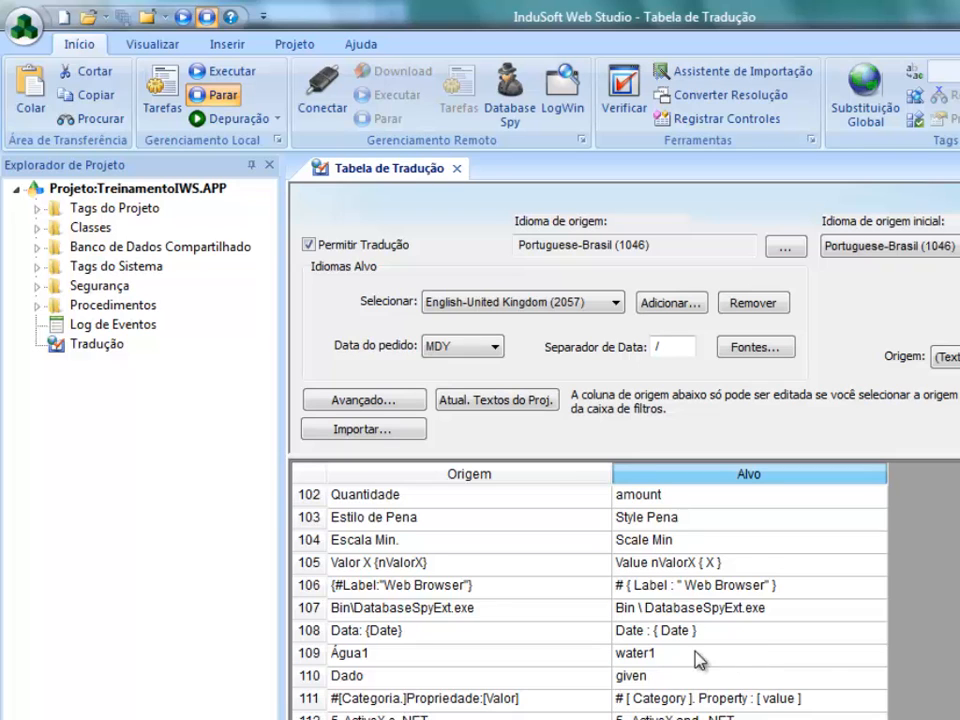
pyautogui.scroll(-3, 705, 670)
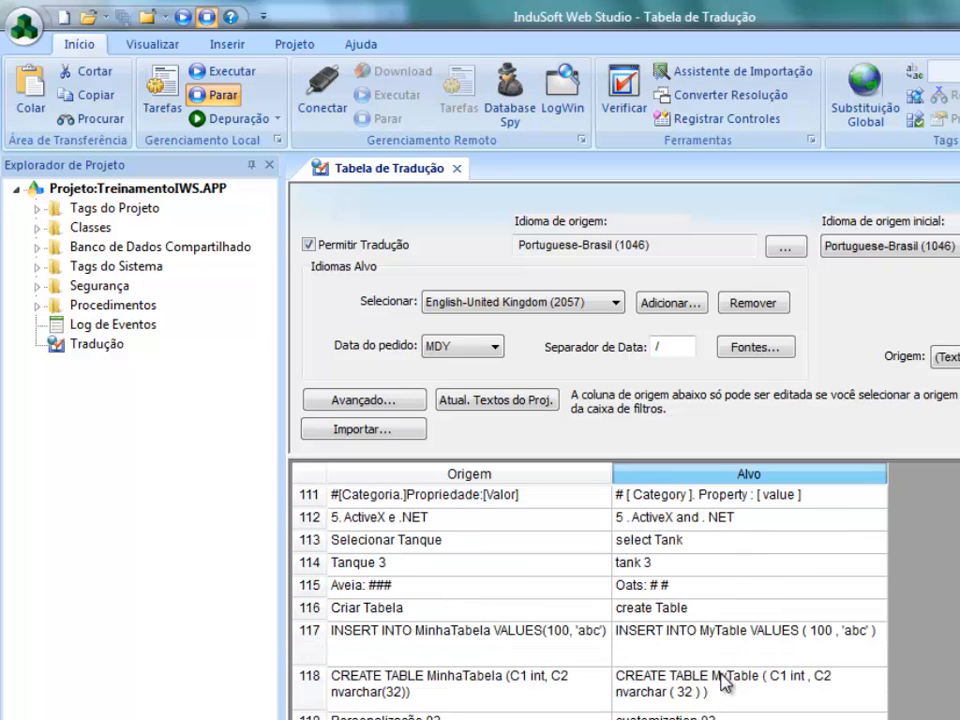
pyautogui.scroll(17, 725, 680)
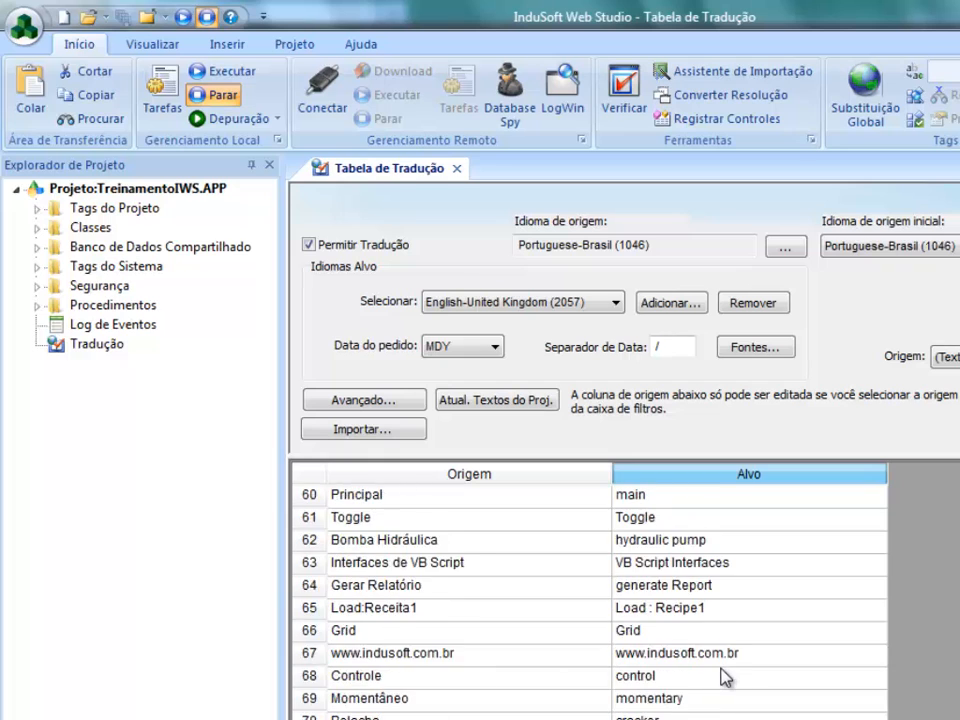
pyautogui.scroll(20, 725, 677)
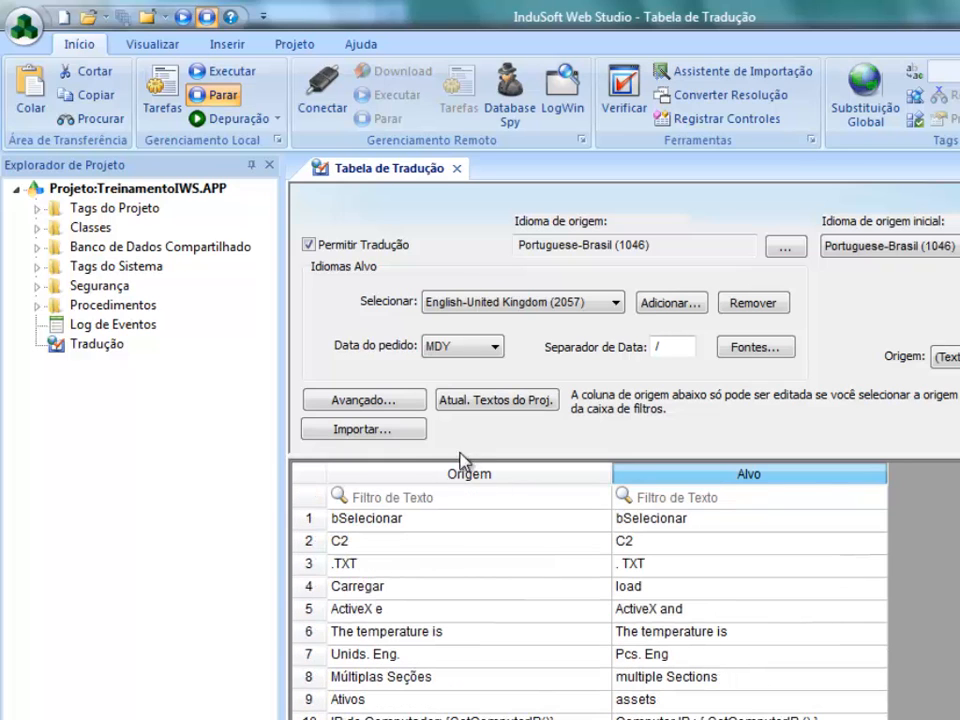
pyautogui.click(458, 169)
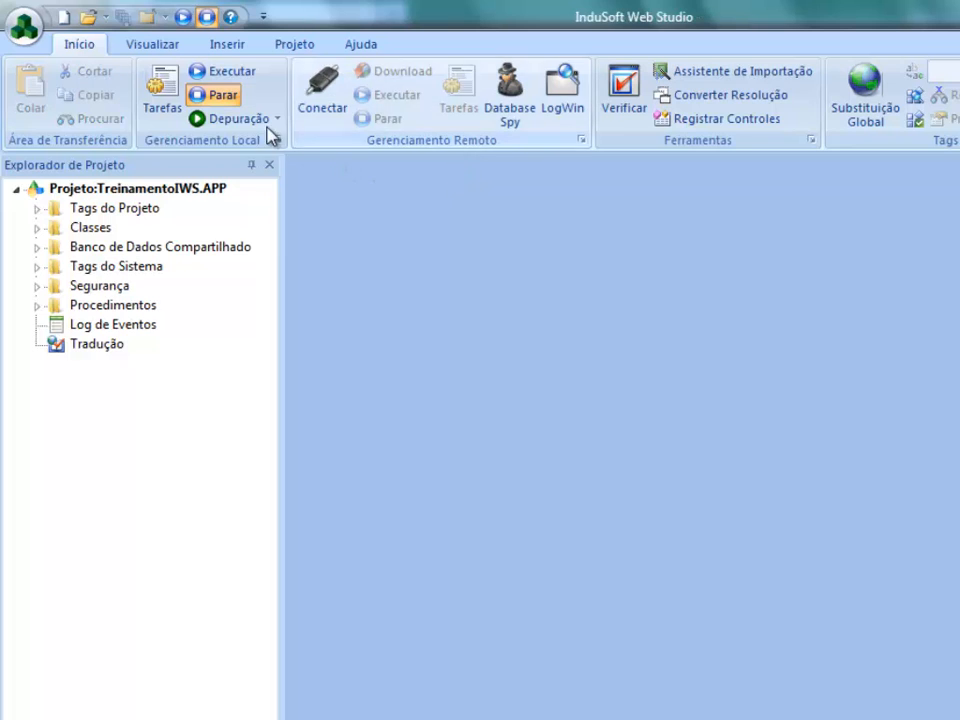
# - Run the project, test switching the screens to English and back to Portuguese with the header buttons, and exit the application
pyautogui.click(220, 71)
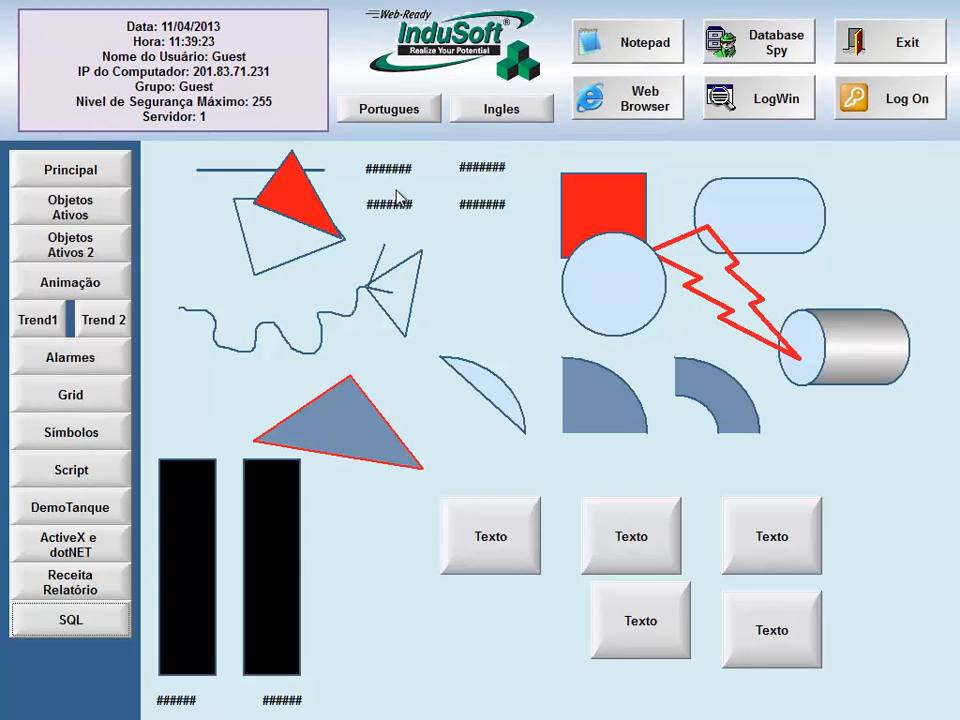
pyautogui.click(468, 116)
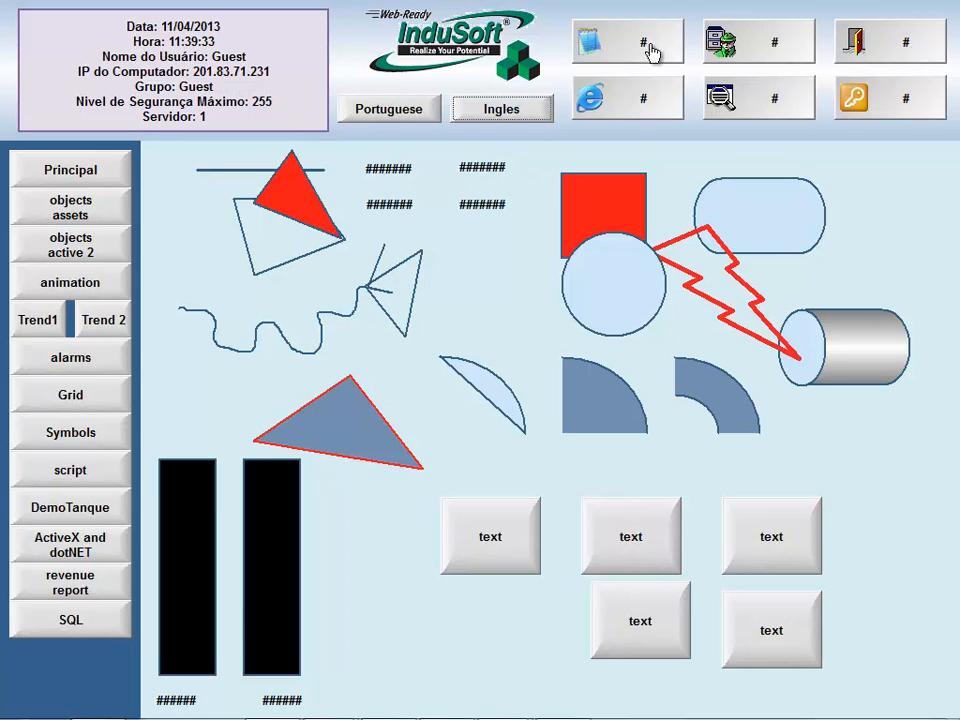
pyautogui.click(362, 117)
pyautogui.click(890, 58)
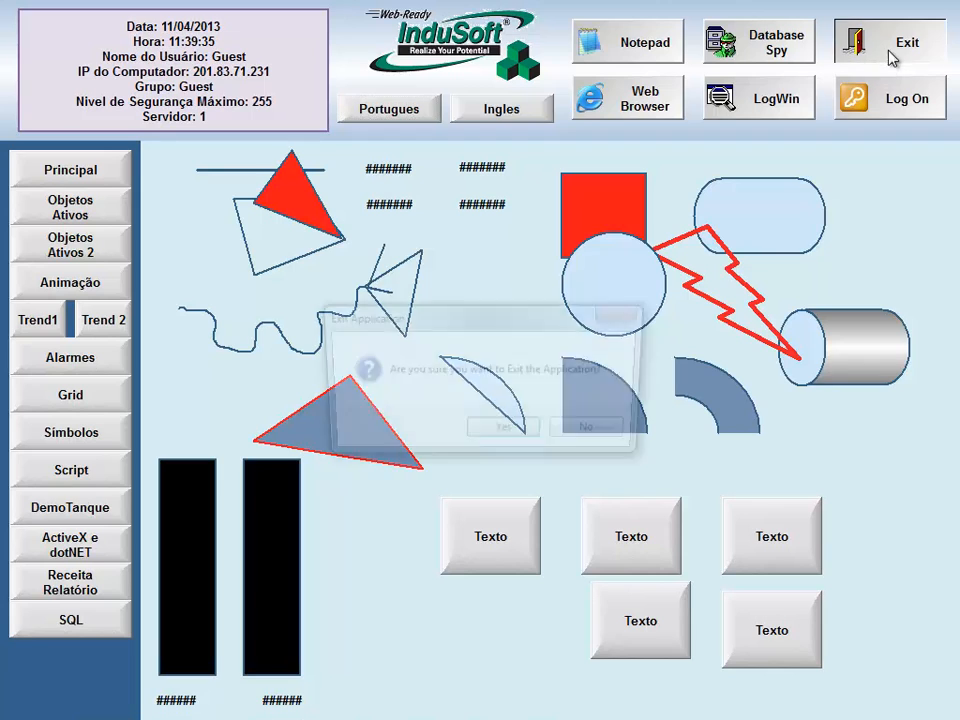
pyautogui.click(495, 432)
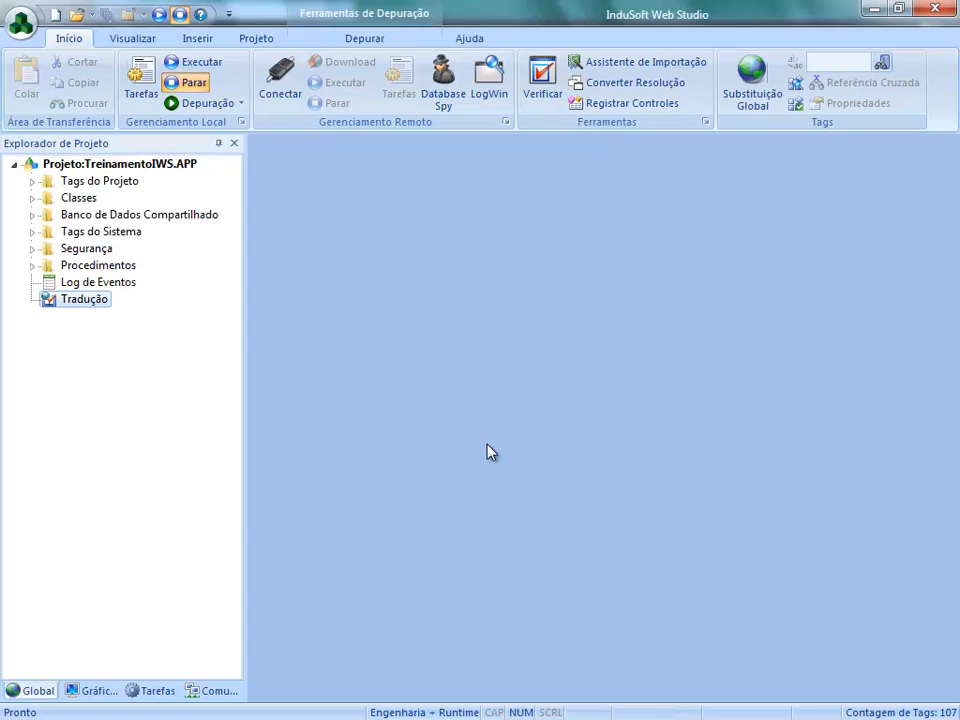
# - Check the initial source language choices in the translation table, keep Portuguese-Brasil (1046), and close the table
pyautogui.doubleClick(57, 304)
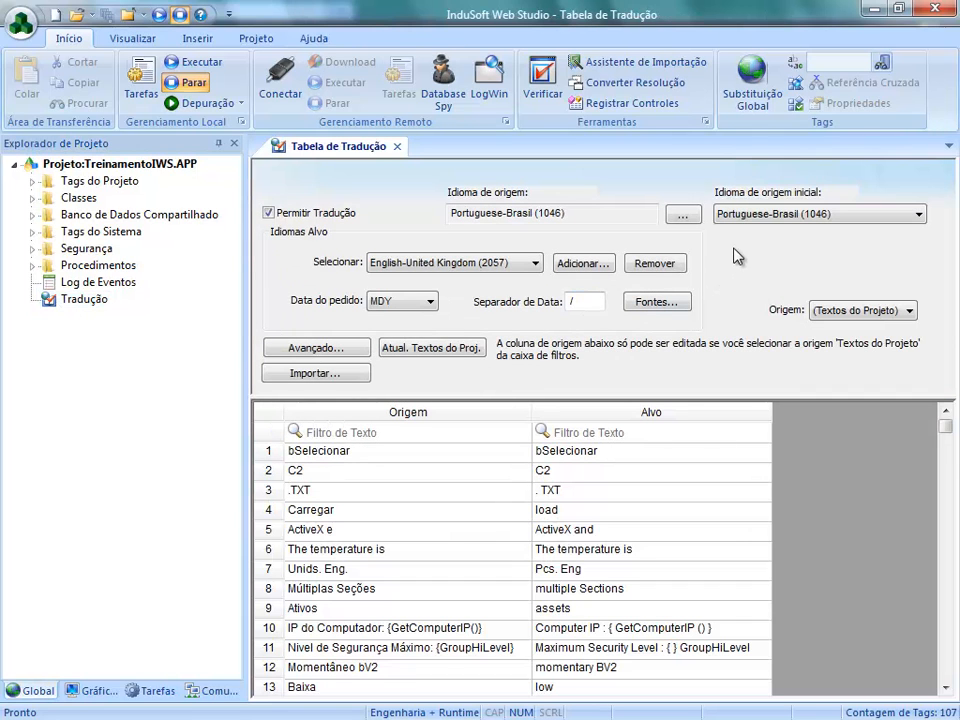
pyautogui.click(810, 219)
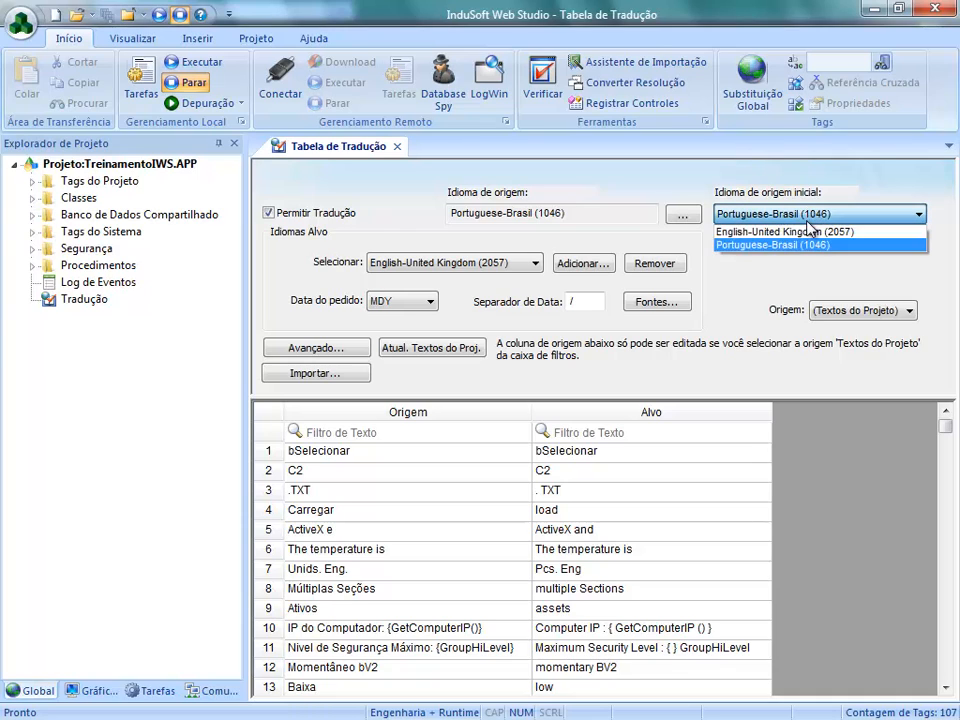
pyautogui.click(760, 245)
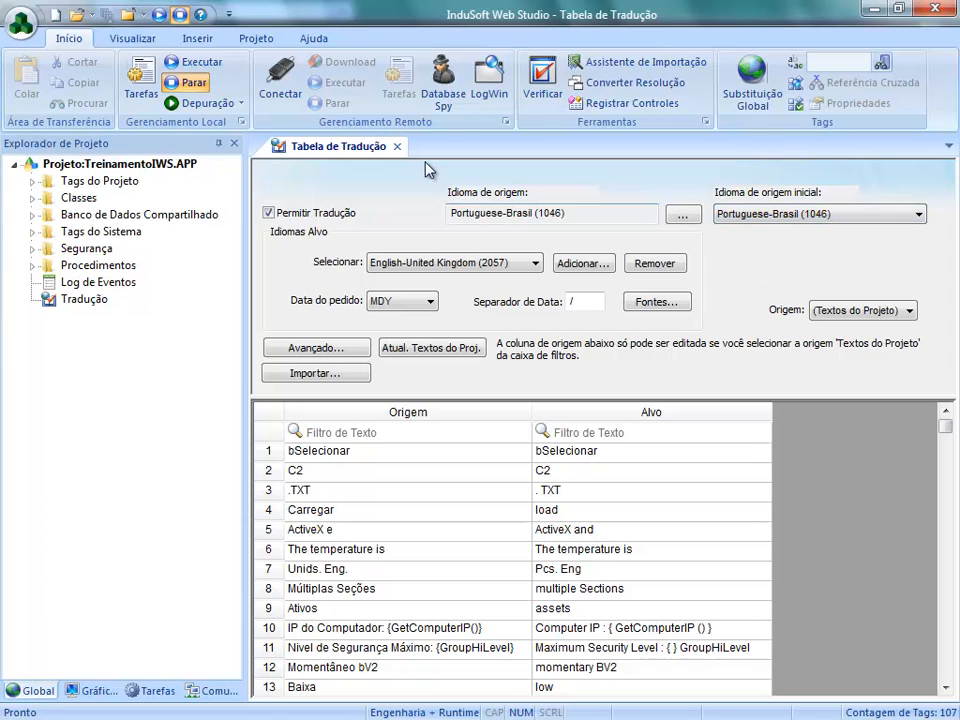
pyautogui.click(397, 146)
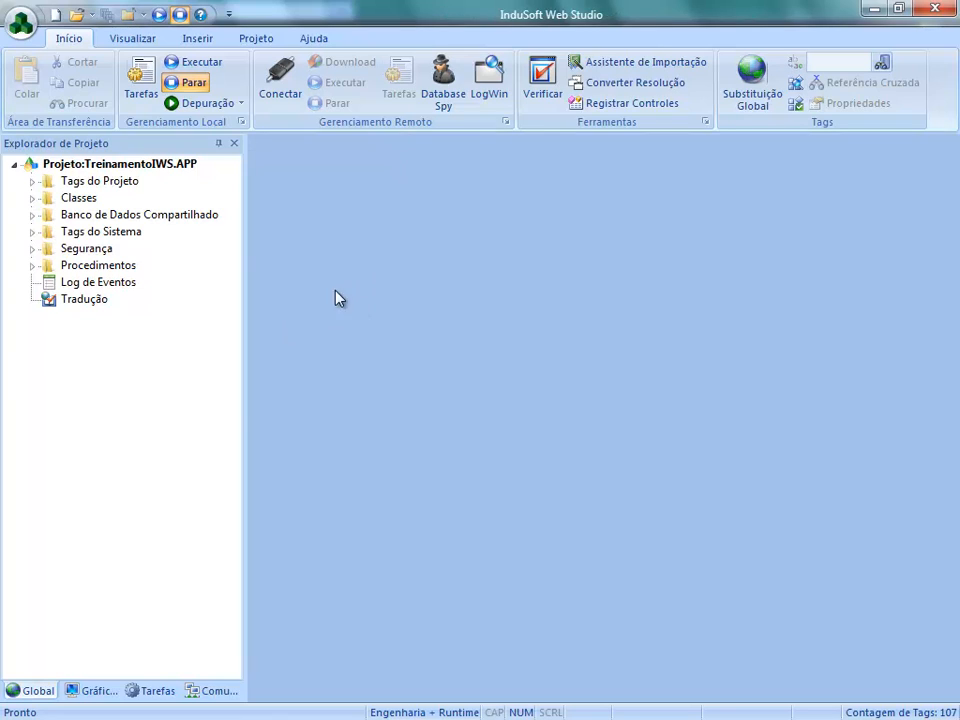
# - Show the project's graphics tree and collapse the Telas folder
pyautogui.click(90, 692)
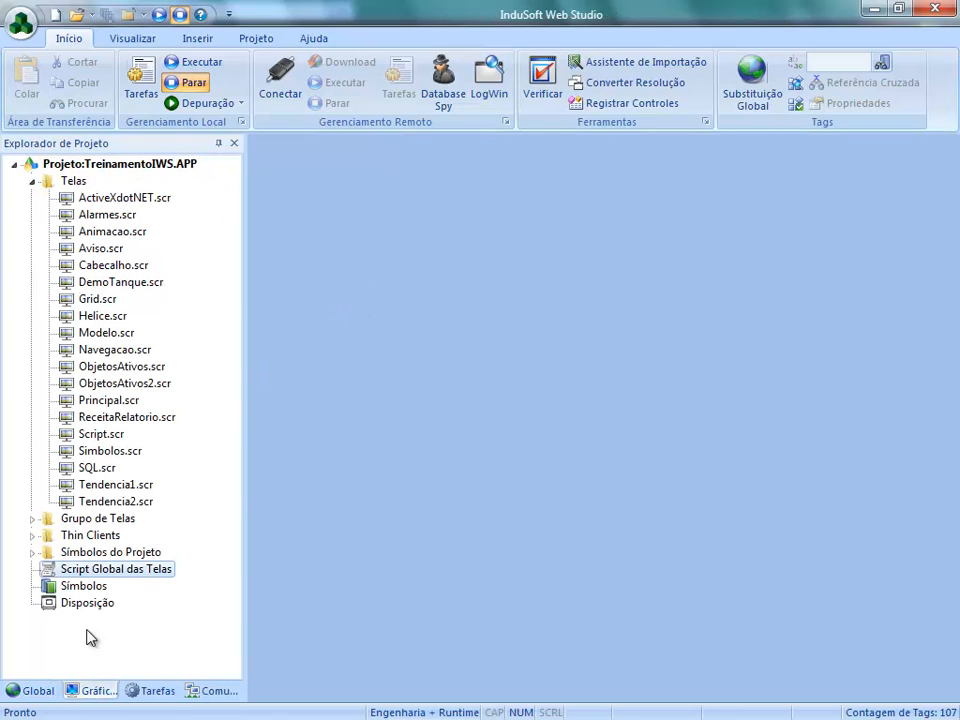
pyautogui.click(32, 181)
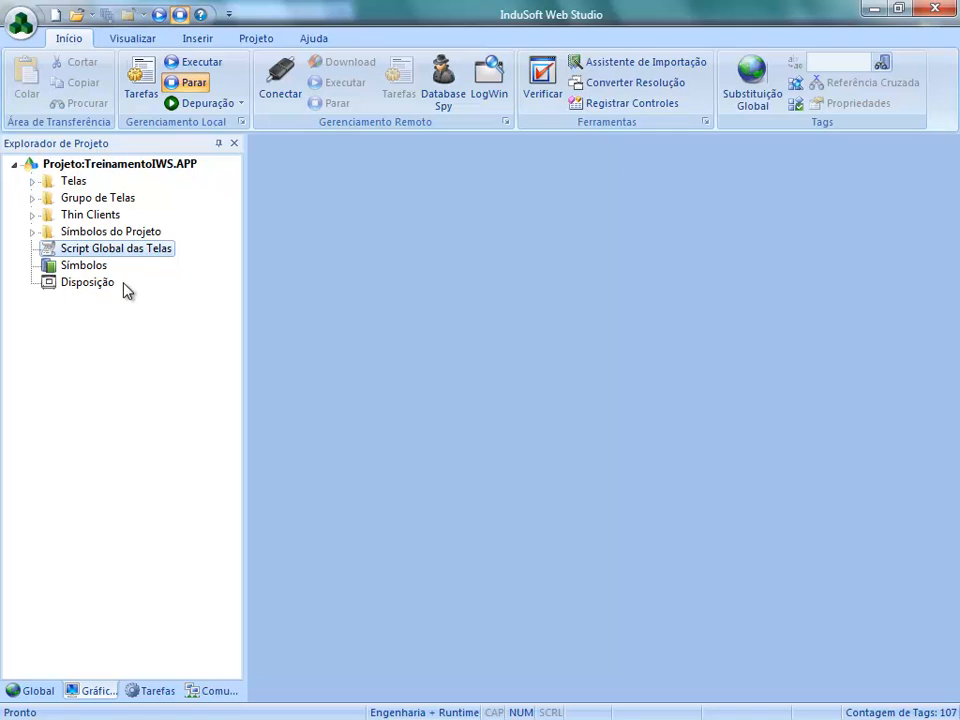
# - Add $SetLanguage(2057) to the Graphics_OnStart procedure of the global screen script (Script Global das Telas), then save and close the script
pyautogui.doubleClick(133, 251)
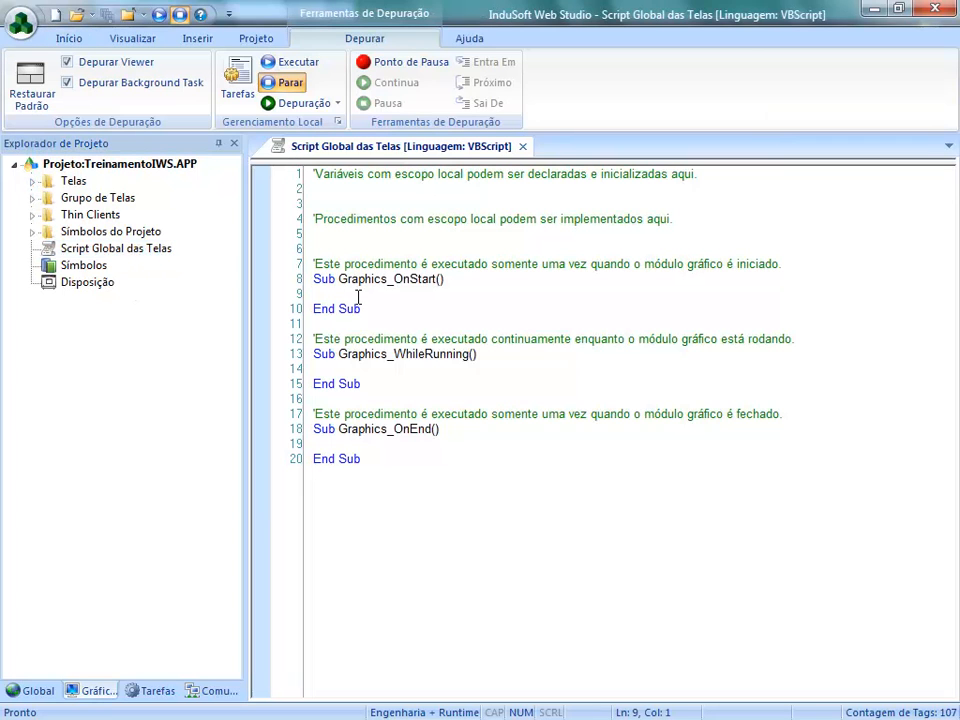
pyautogui.write('$set')
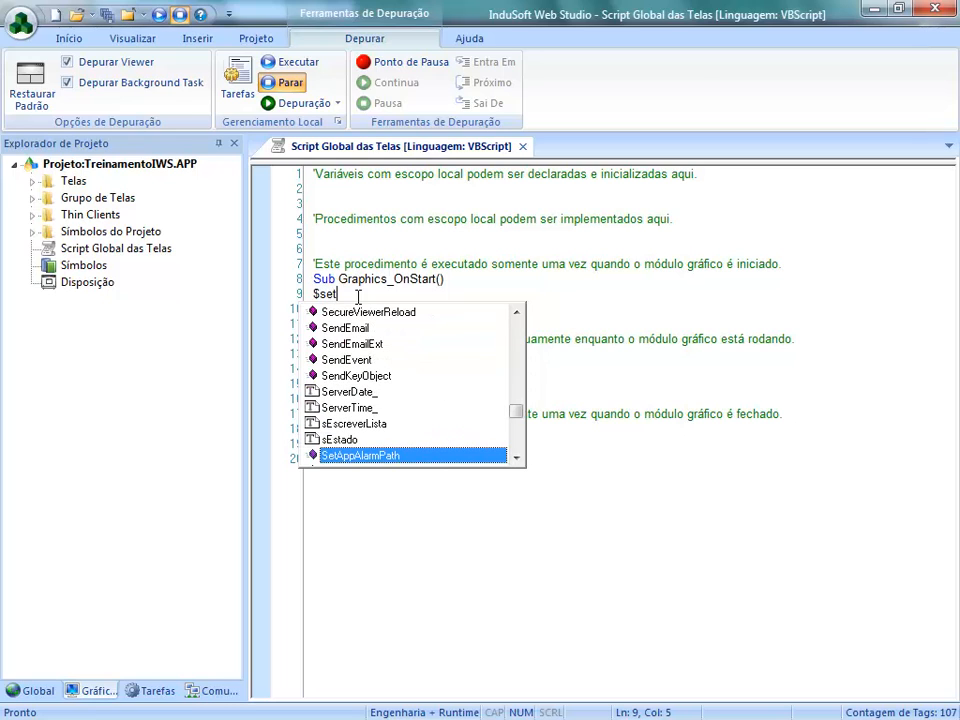
pyautogui.write('lan')
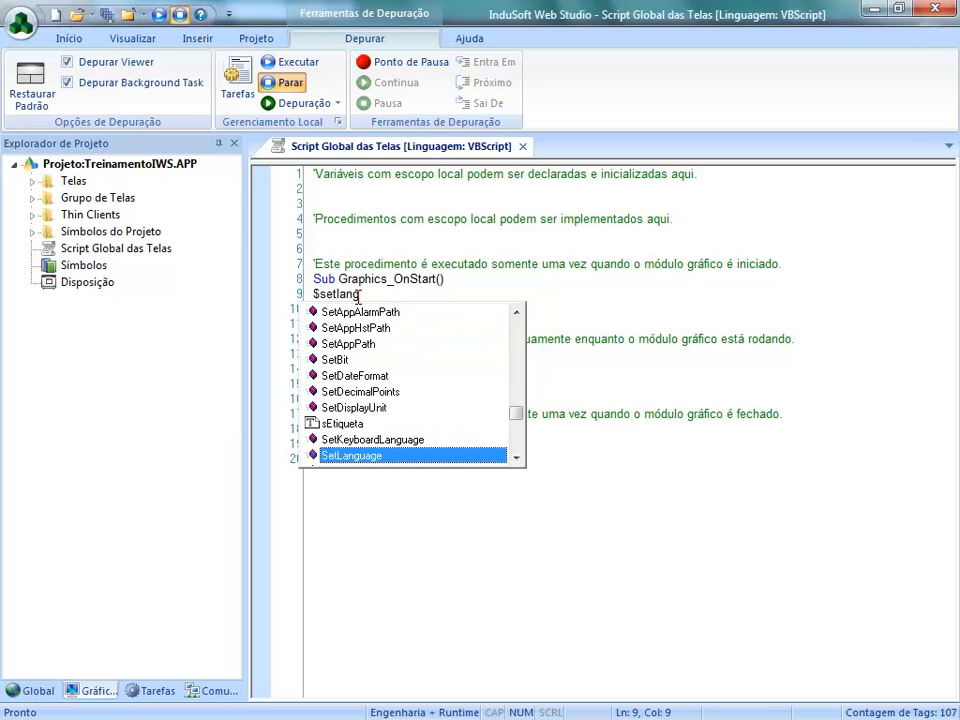
pyautogui.write('g')
pyautogui.press('Return')
pyautogui.write('(')
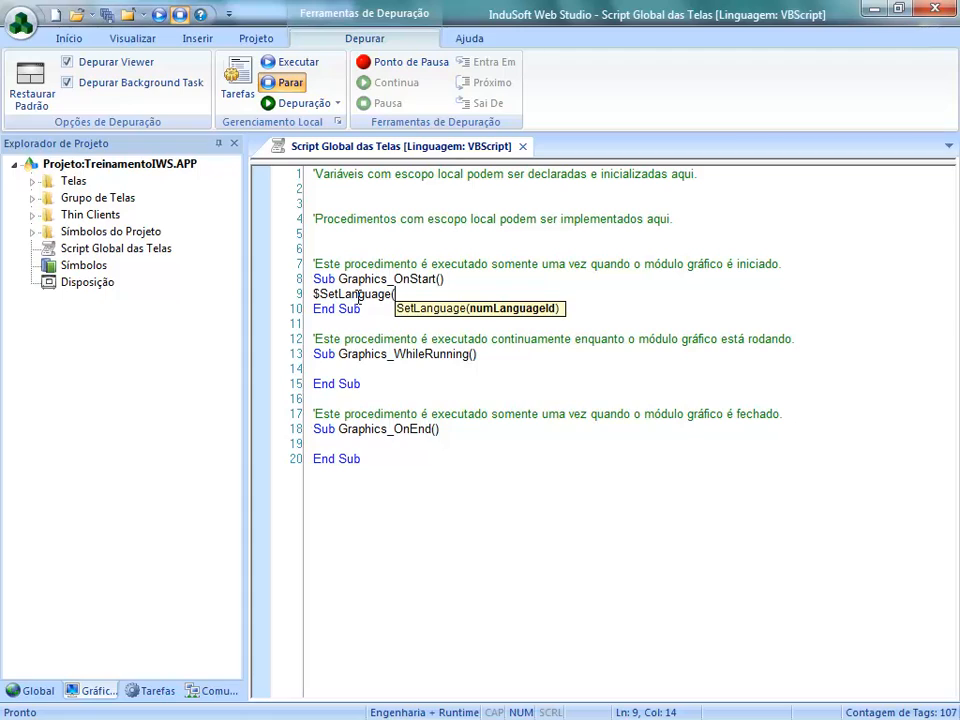
pyautogui.write('2057)')
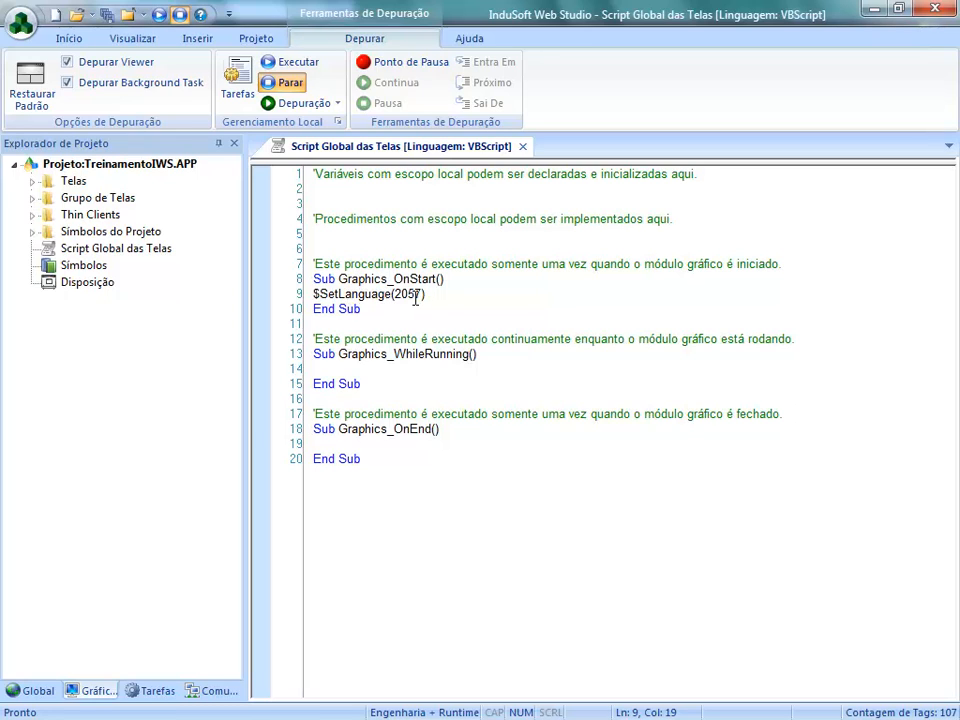
pyautogui.click(522, 146)
pyautogui.click(468, 433)
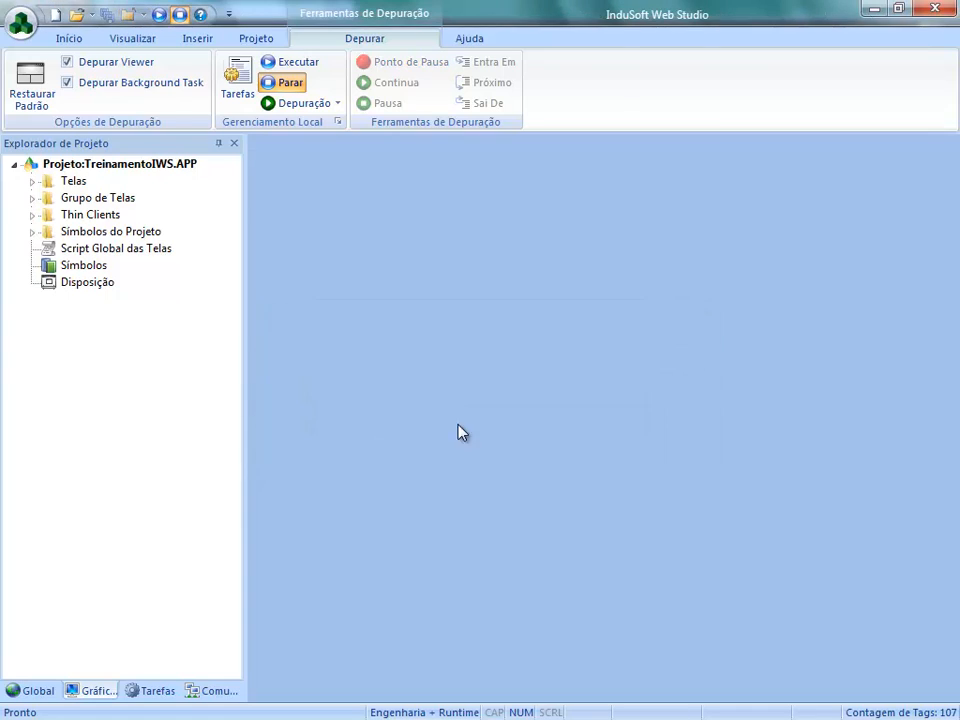
# - Run the project and check the startup language on the active objects, animation, symbols and script screens, ending on the Principal screen
pyautogui.click(78, 39)
pyautogui.click(187, 68)
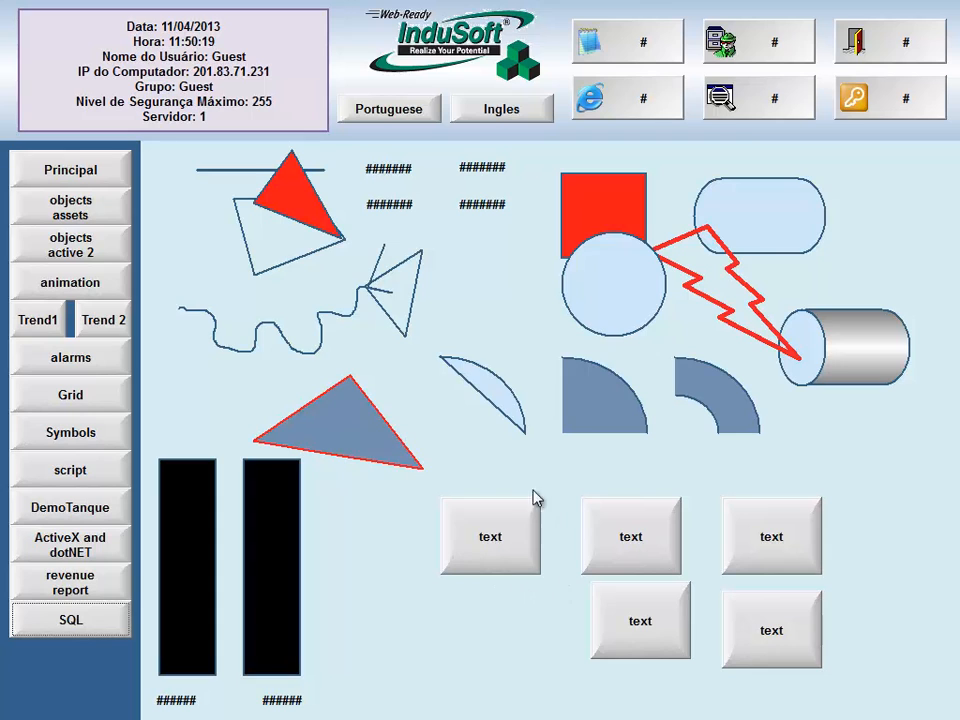
pyautogui.click(105, 223)
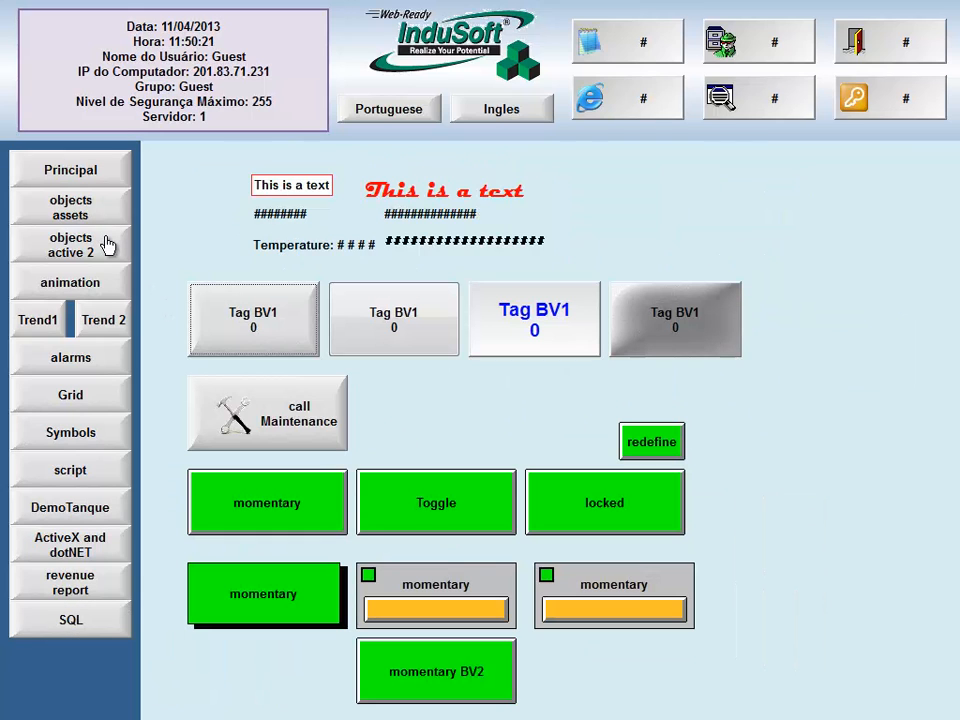
pyautogui.click(107, 249)
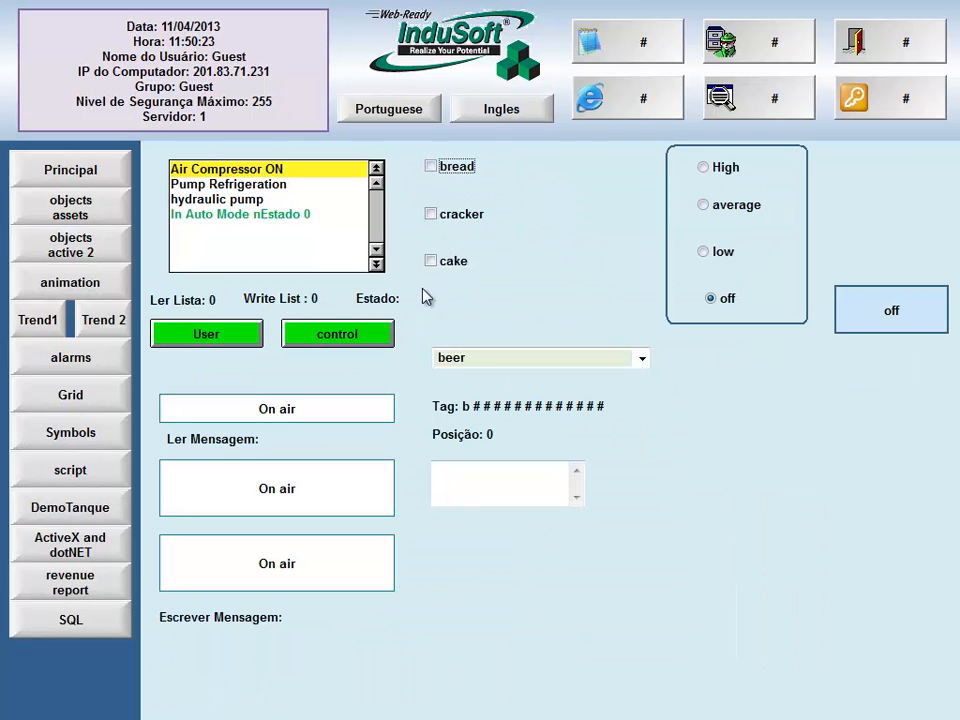
pyautogui.click(113, 293)
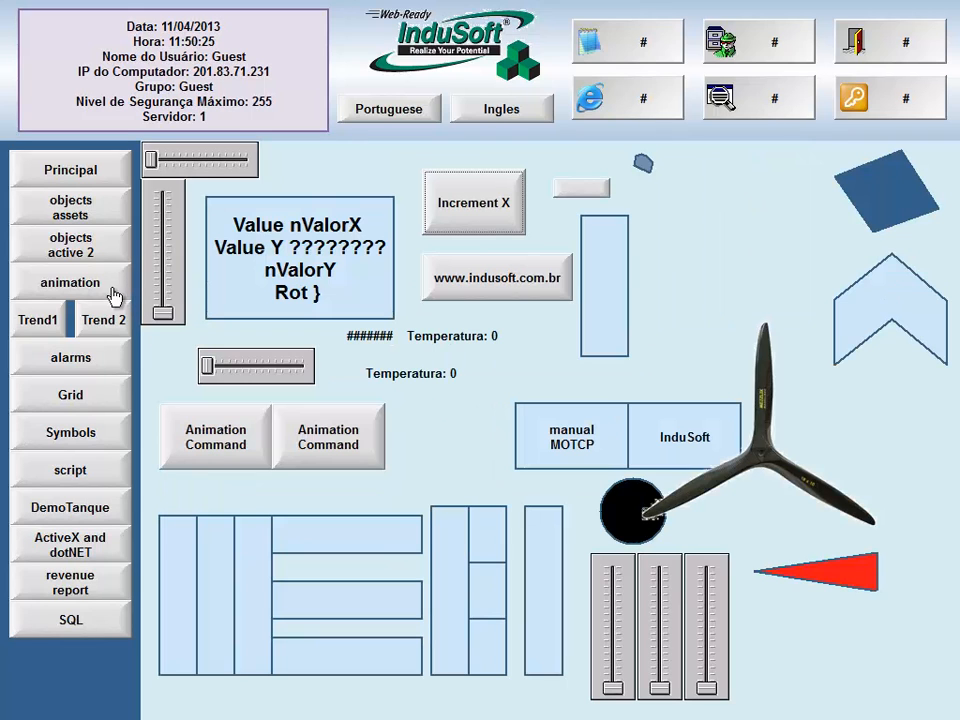
pyautogui.click(66, 432)
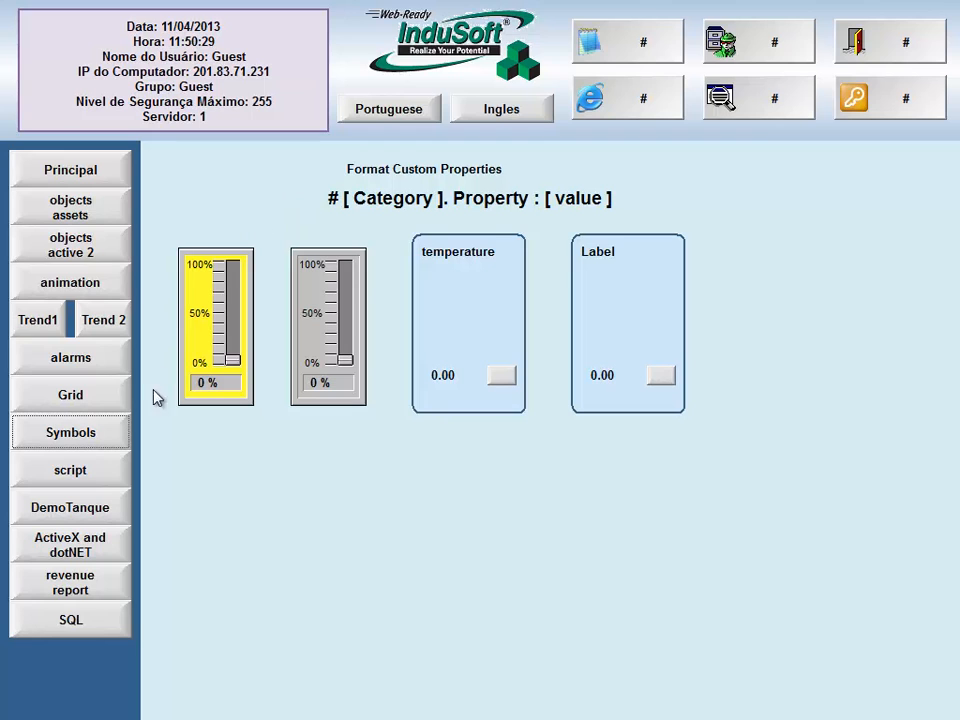
pyautogui.click(114, 475)
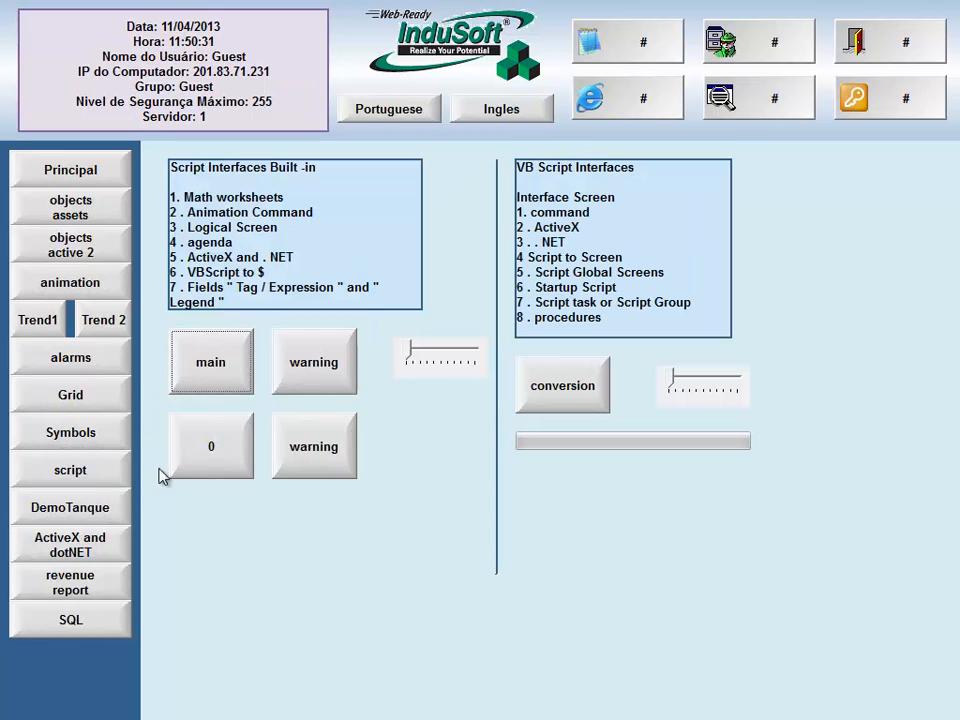
pyautogui.click(112, 178)
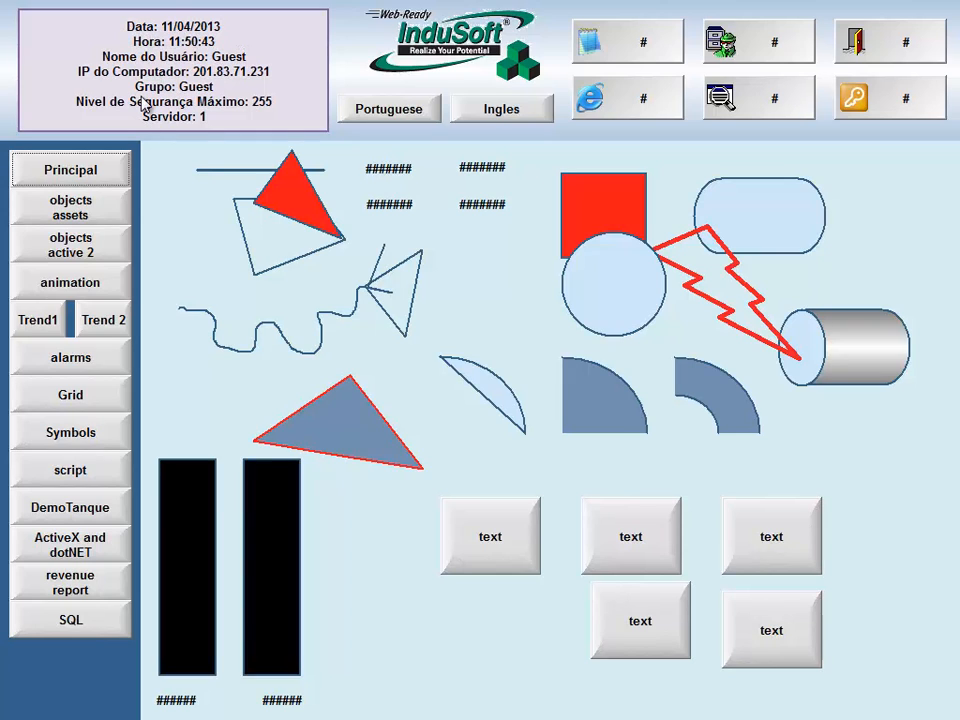
# - Switch the running screens to Portuguese, exit the application and confirm the exit
pyautogui.click(379, 112)
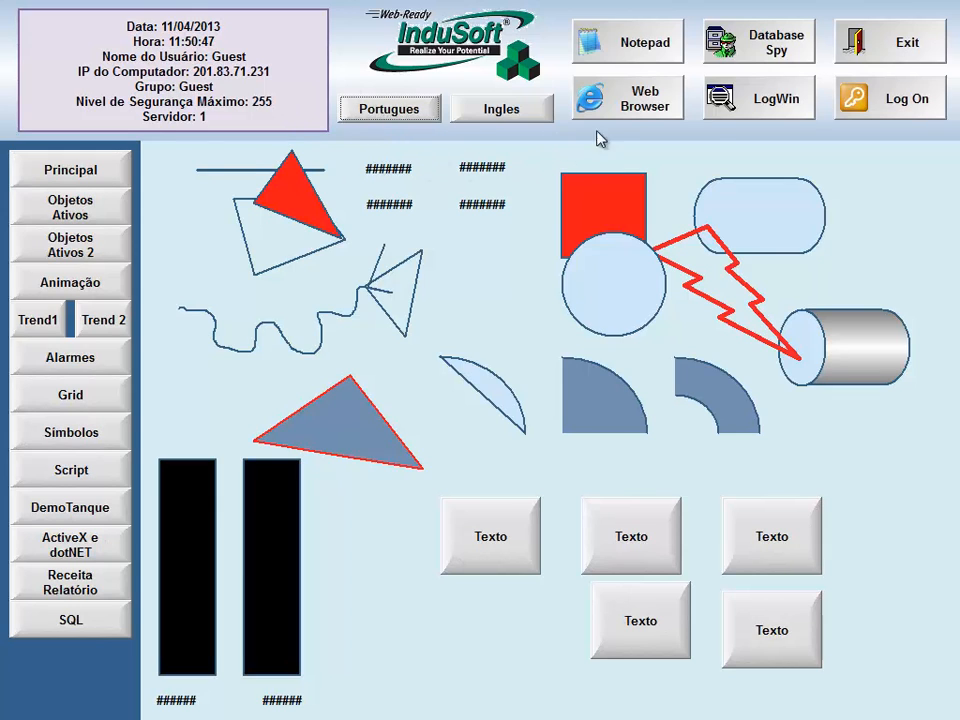
pyautogui.click(853, 43)
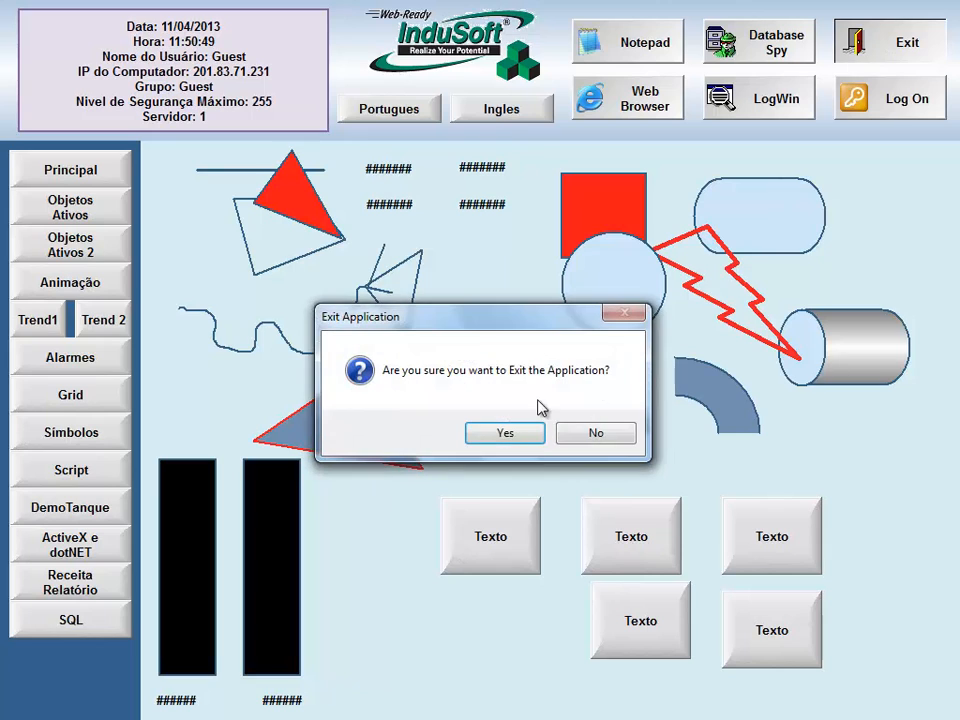
pyautogui.click(505, 432)
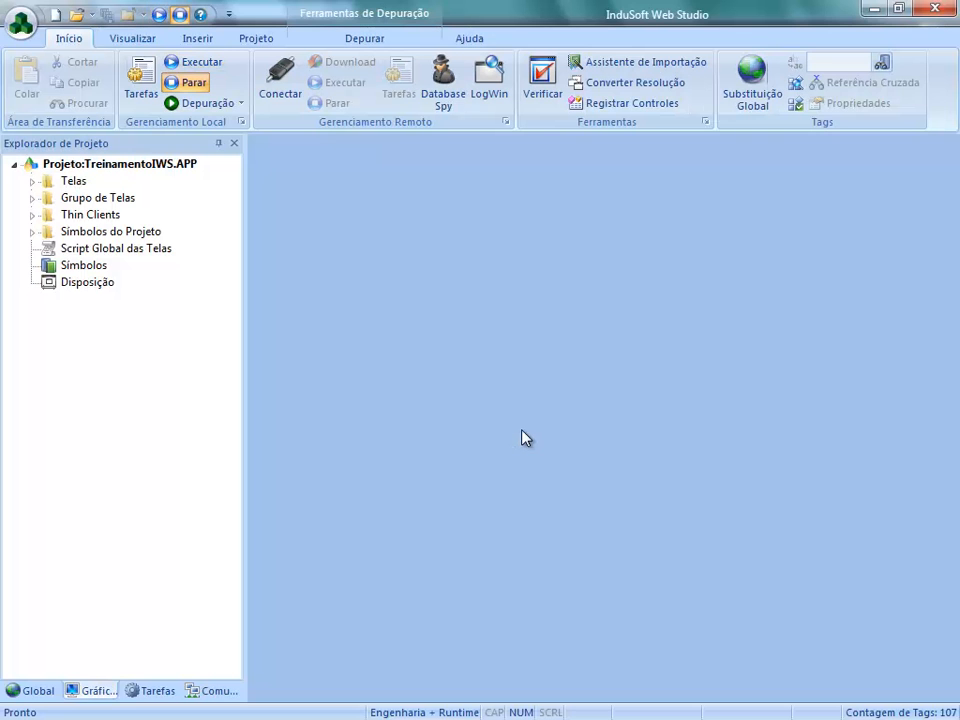
# - Open the project's translation table (Tradução) from the global project tree
pyautogui.click(42, 690)
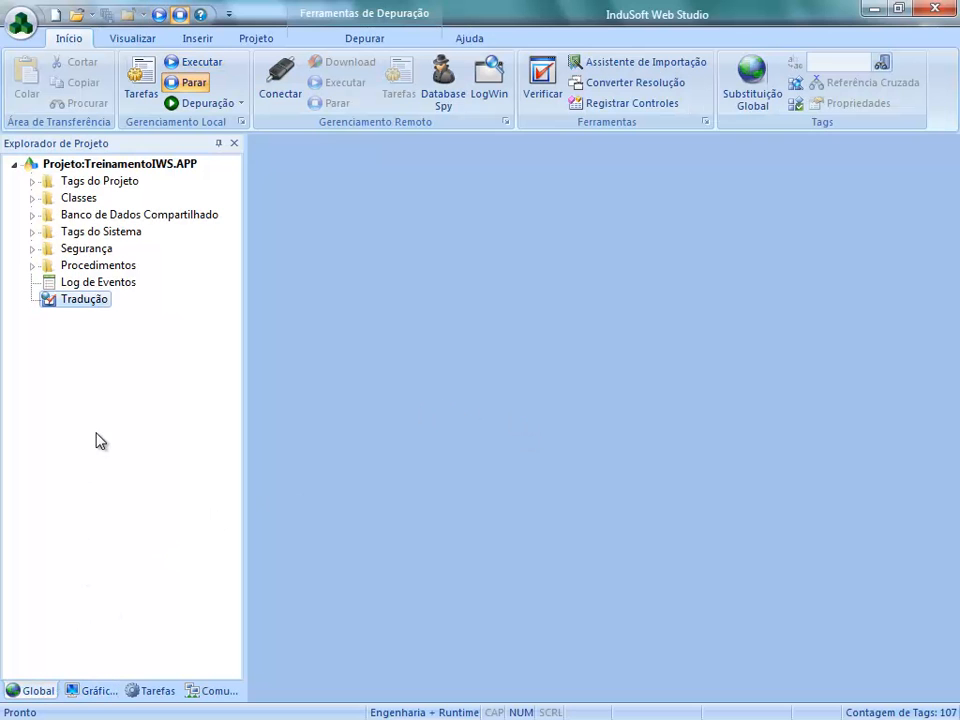
pyautogui.doubleClick(88, 302)
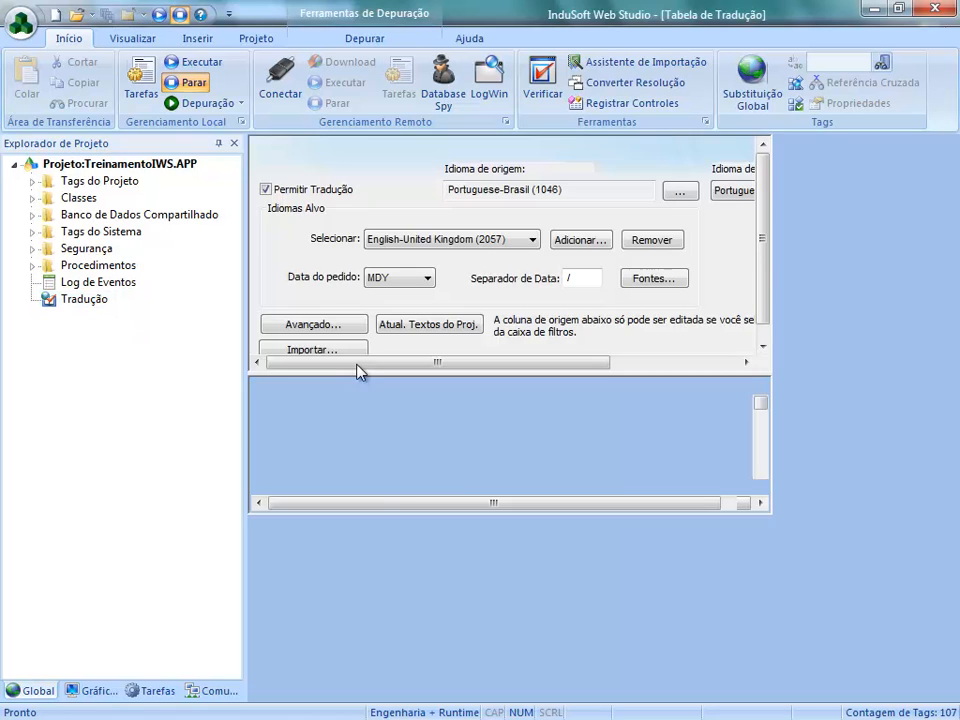